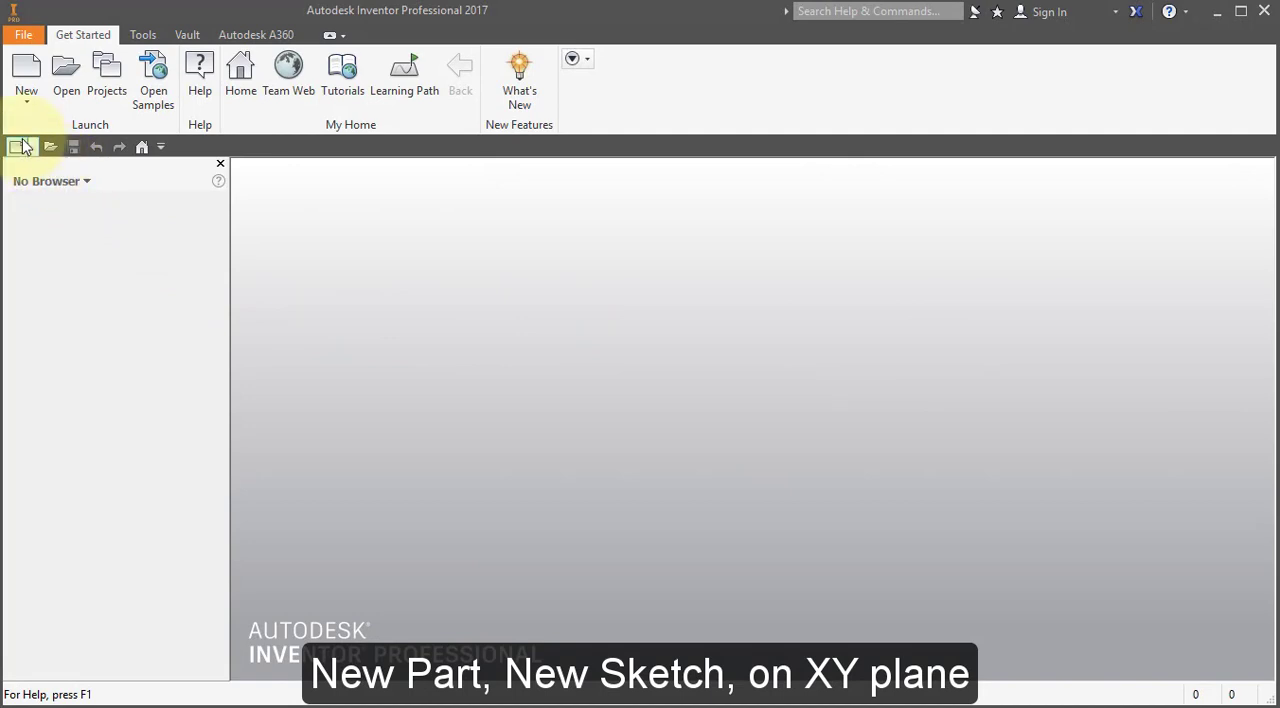
# Create a new part and start a 2D sketch on the XY plane.
pyautogui.click(35, 148)
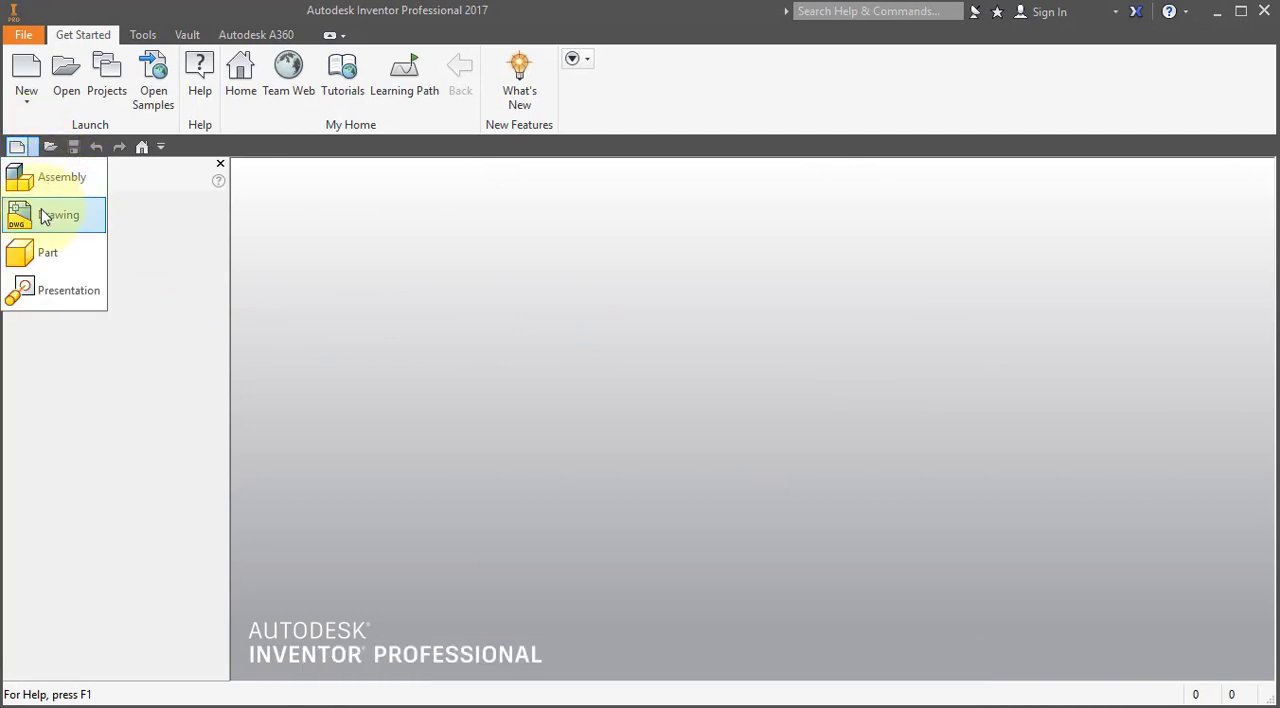
pyautogui.click(45, 253)
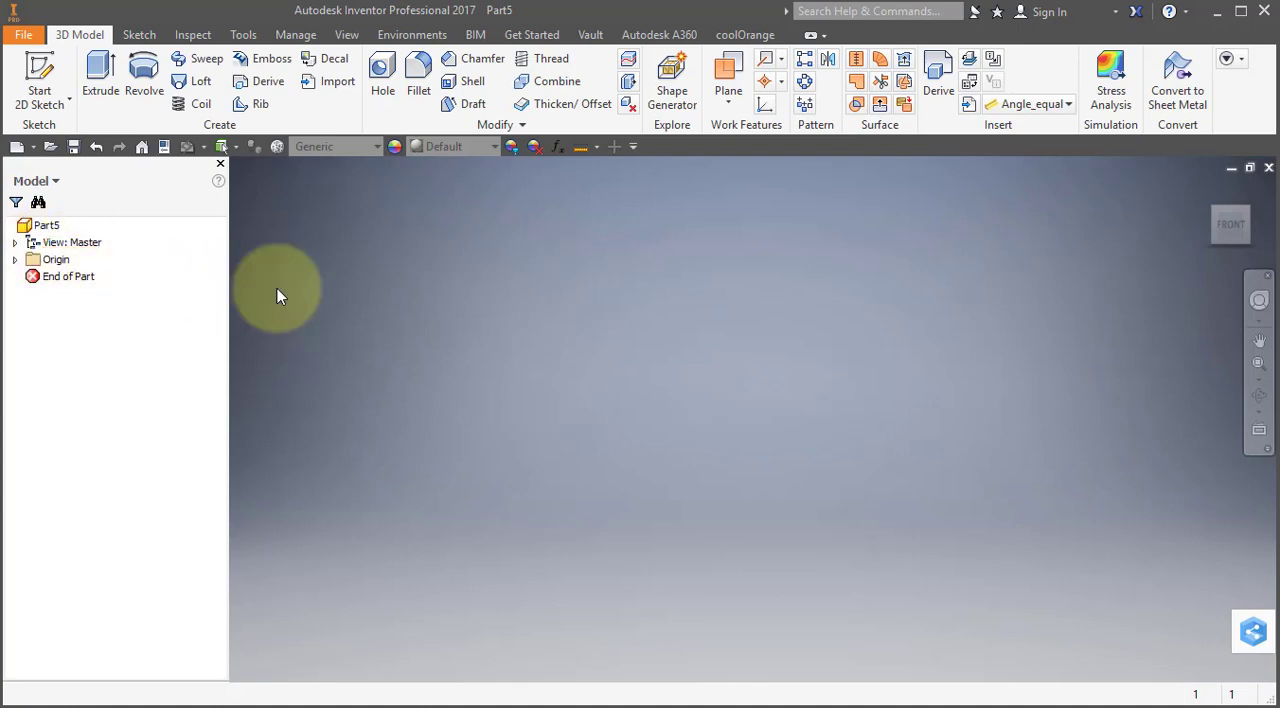
pyautogui.click(42, 78)
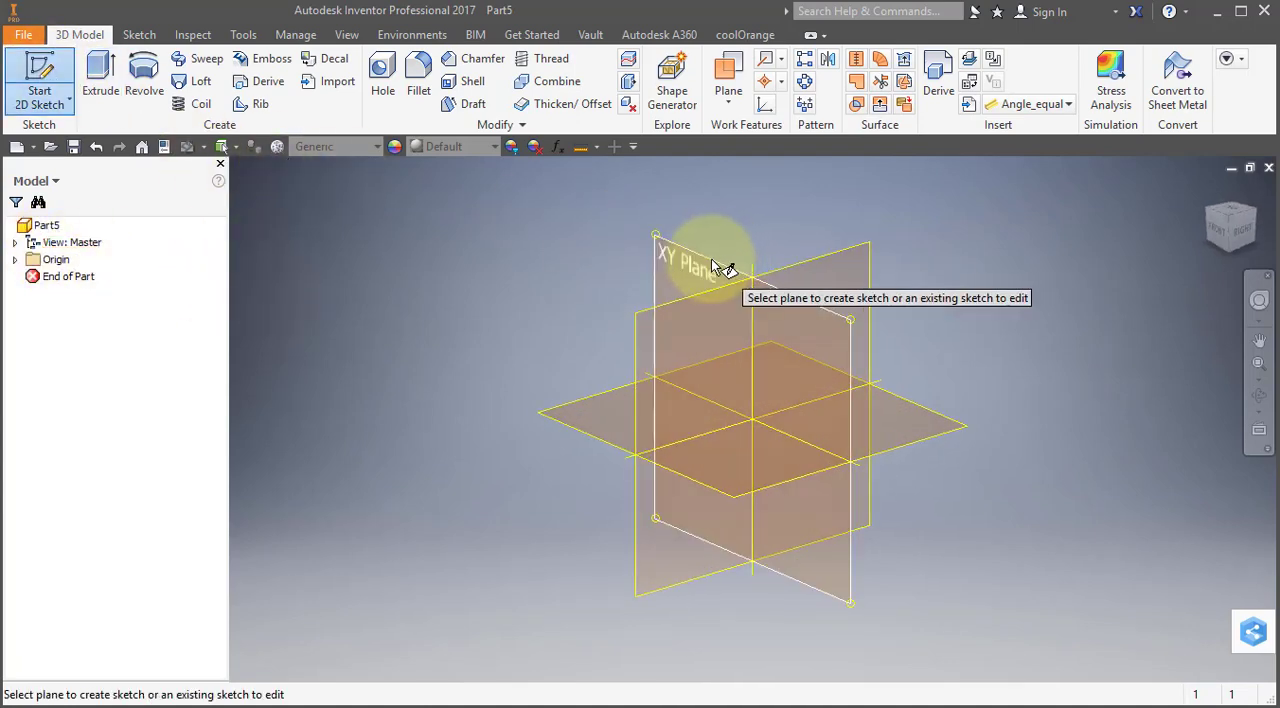
pyautogui.click(713, 266)
pyautogui.moveTo(751, 309); pyautogui.dragTo(466, 391, button='middle')
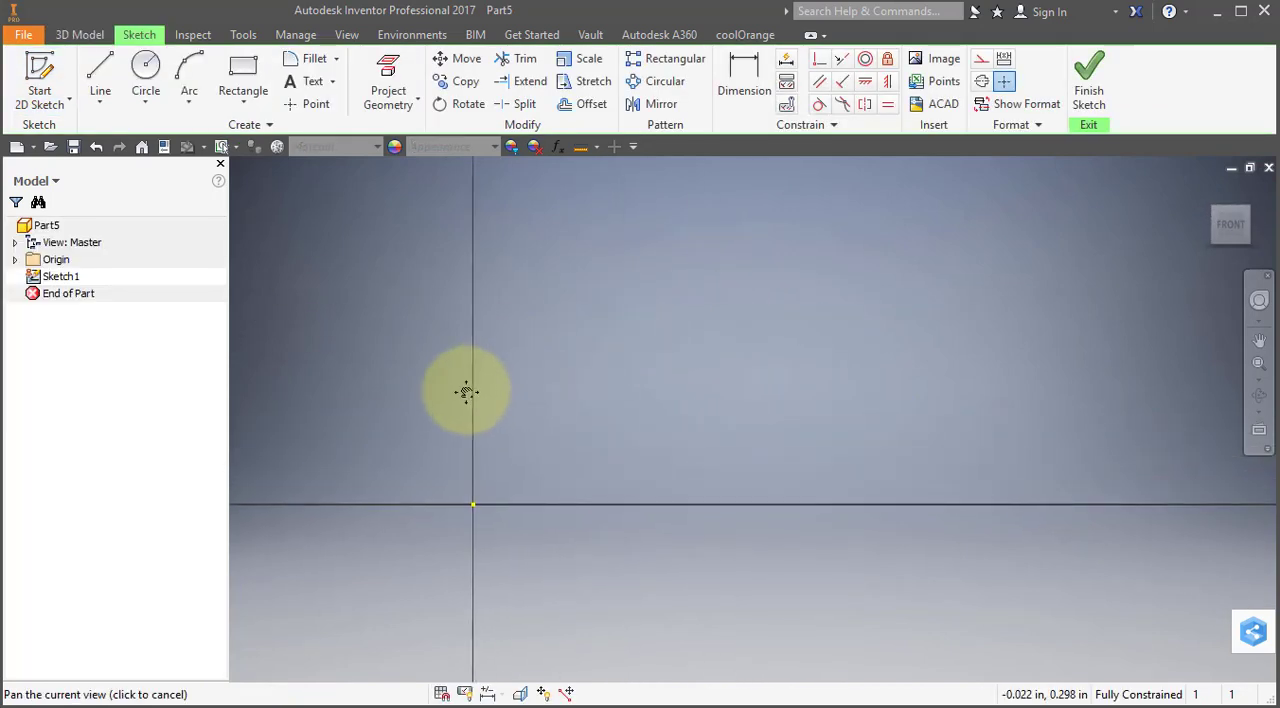
# Draw concentric 1.165 and 1.75 diameter circles at the origin and finish the sketch.
pyautogui.click(144, 66)
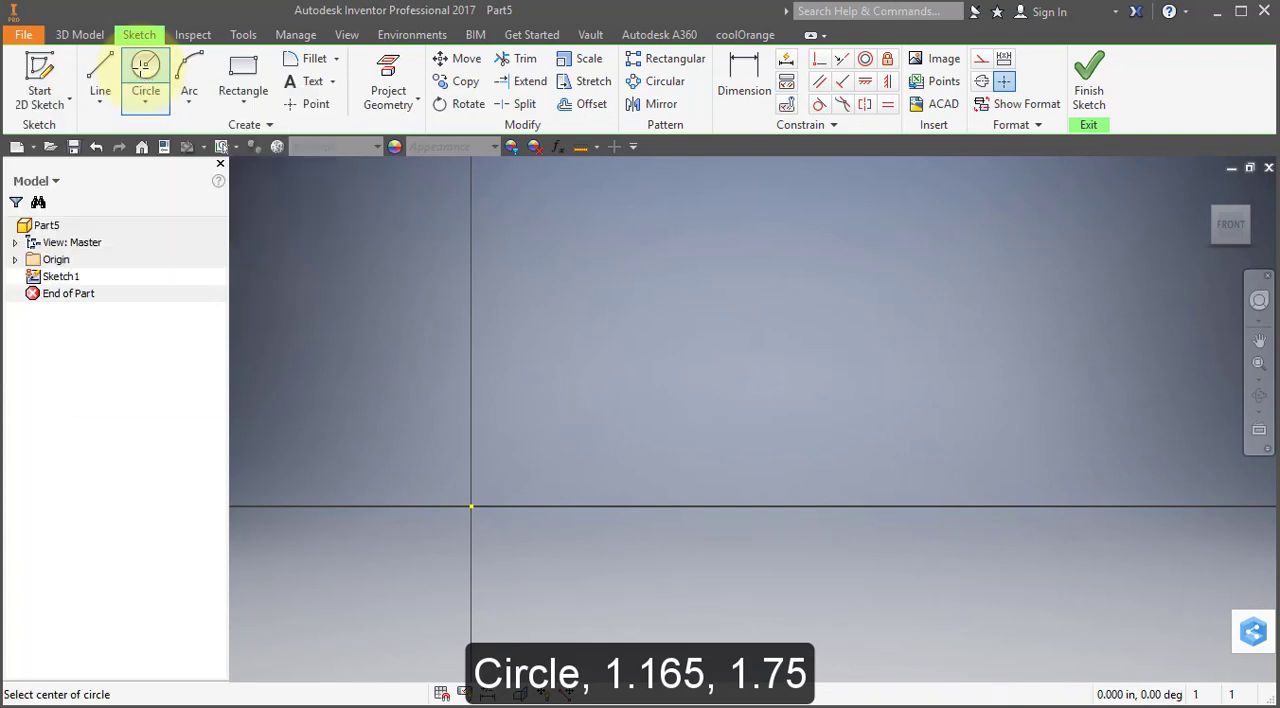
pyautogui.click(471, 507)
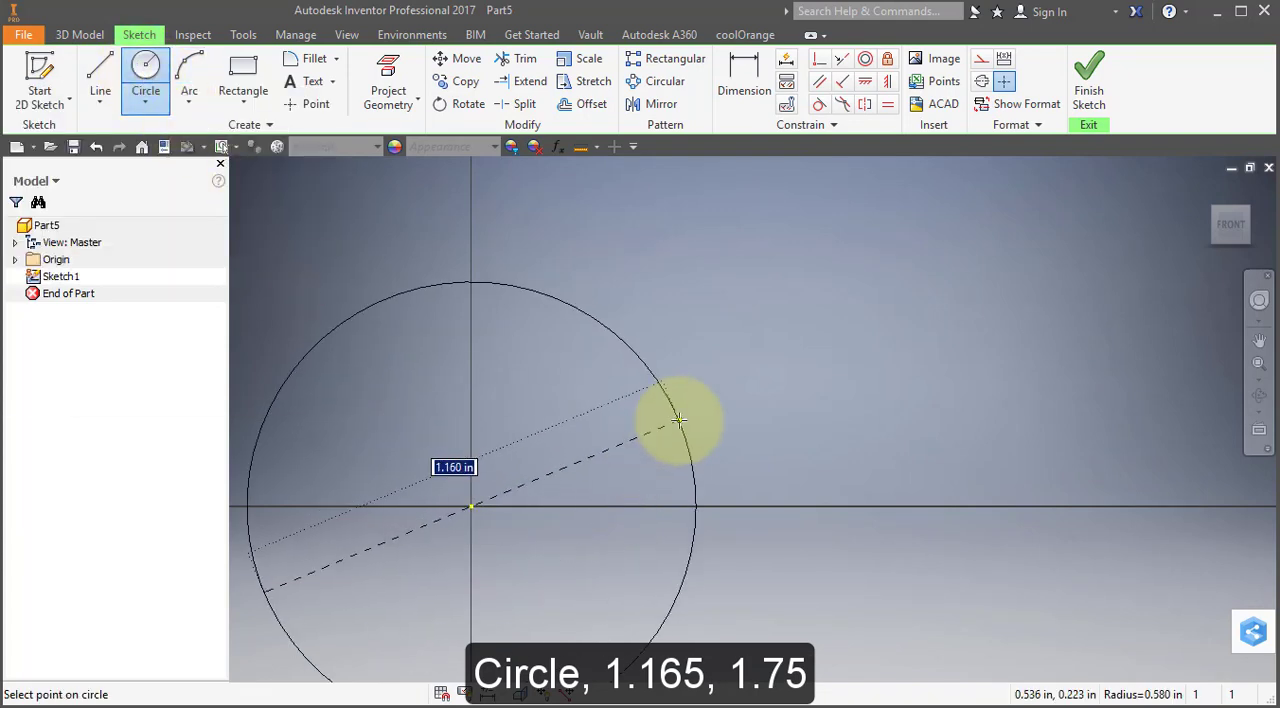
pyautogui.write('1')
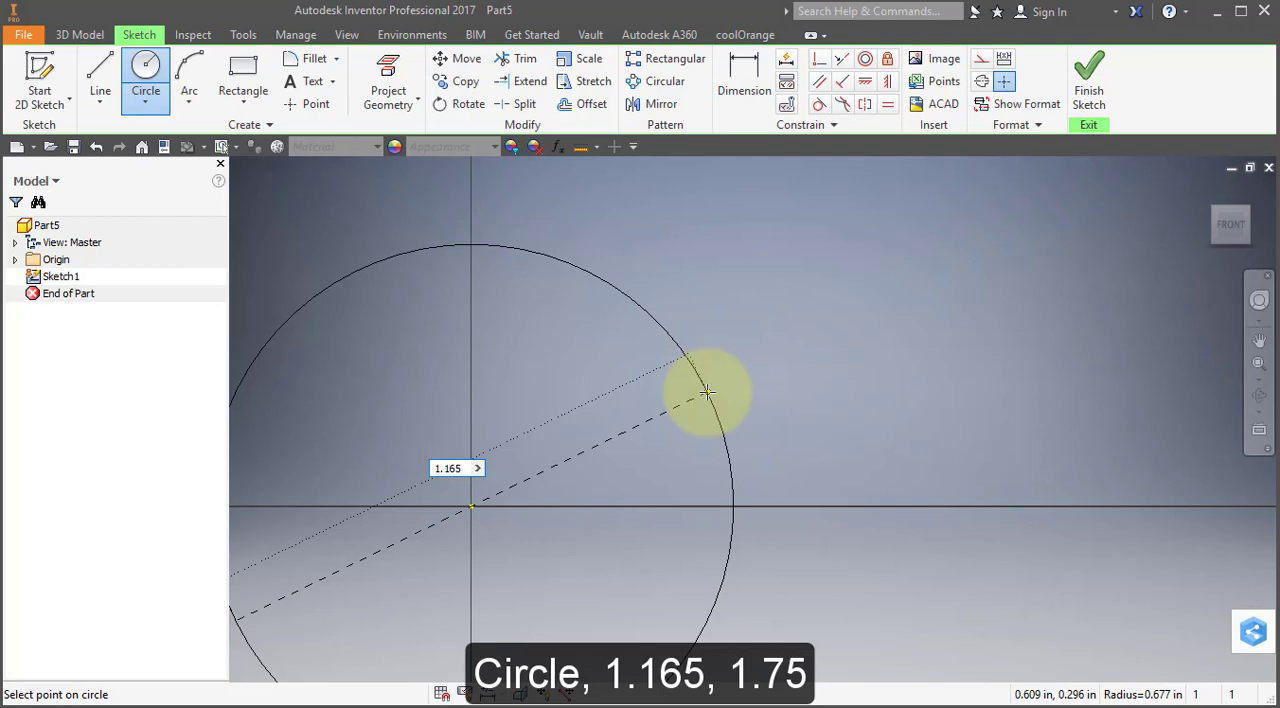
pyautogui.press('Return')
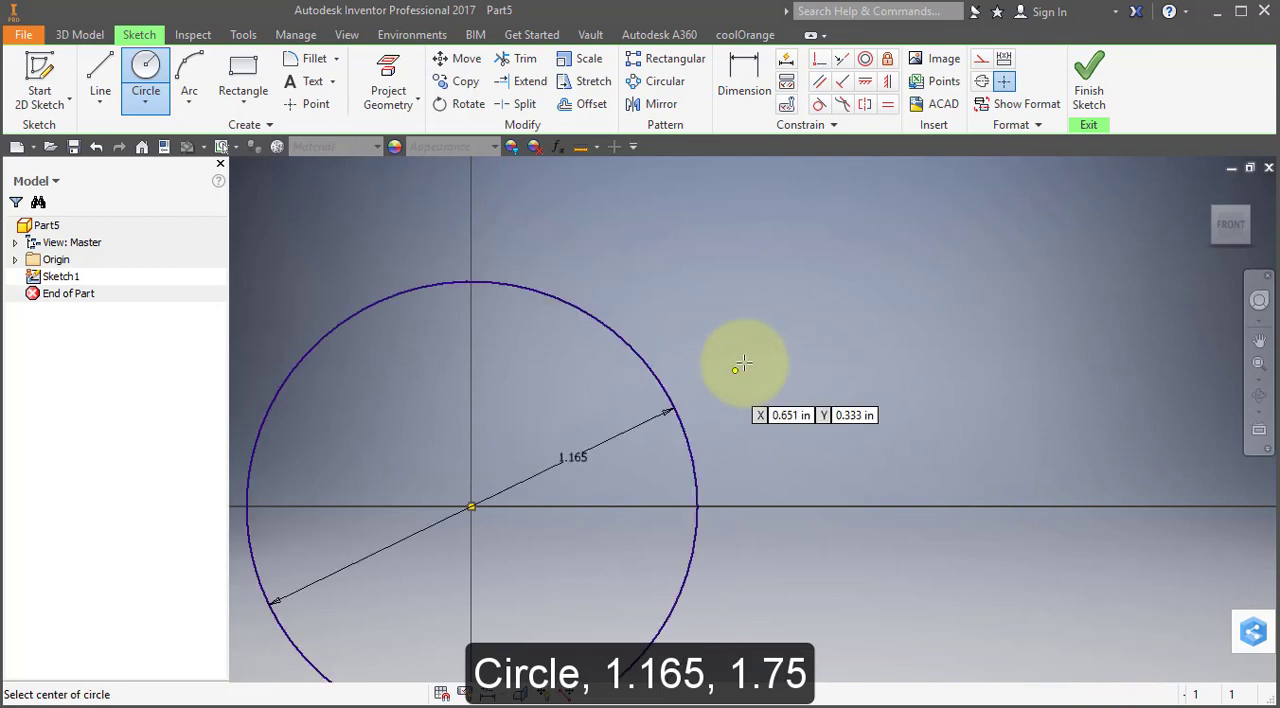
pyautogui.click(140, 68)
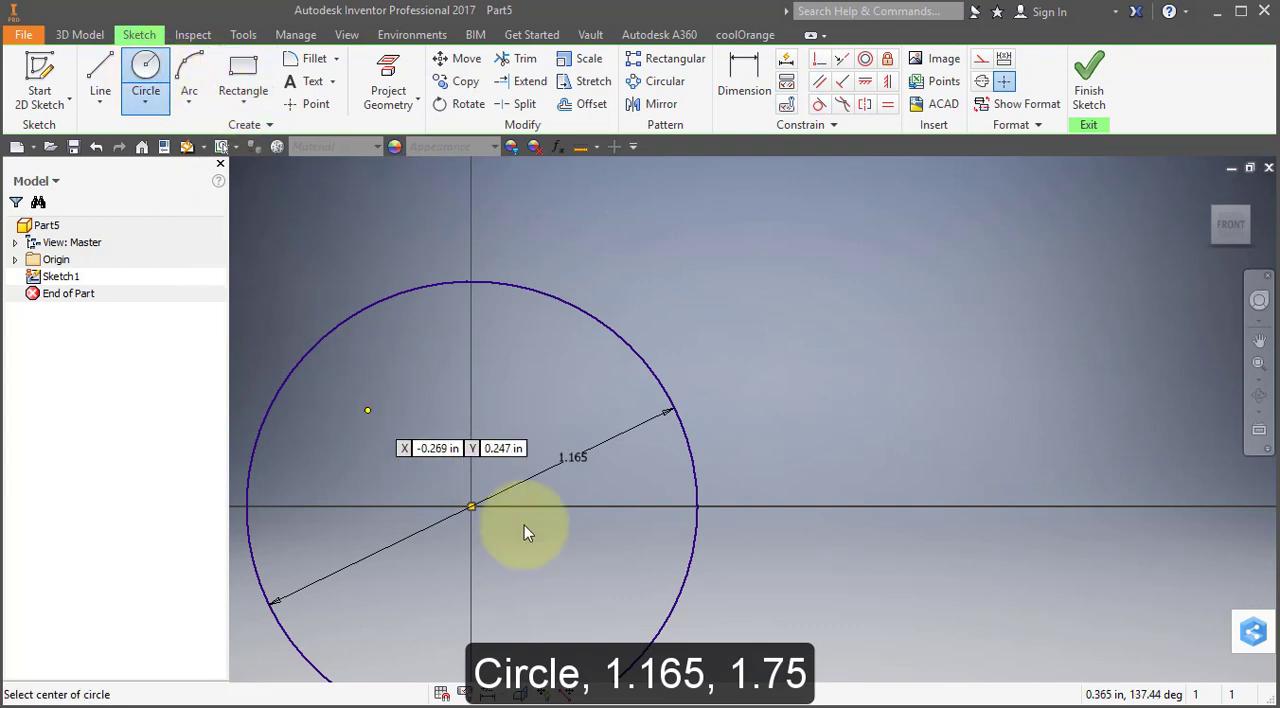
pyautogui.click(471, 505)
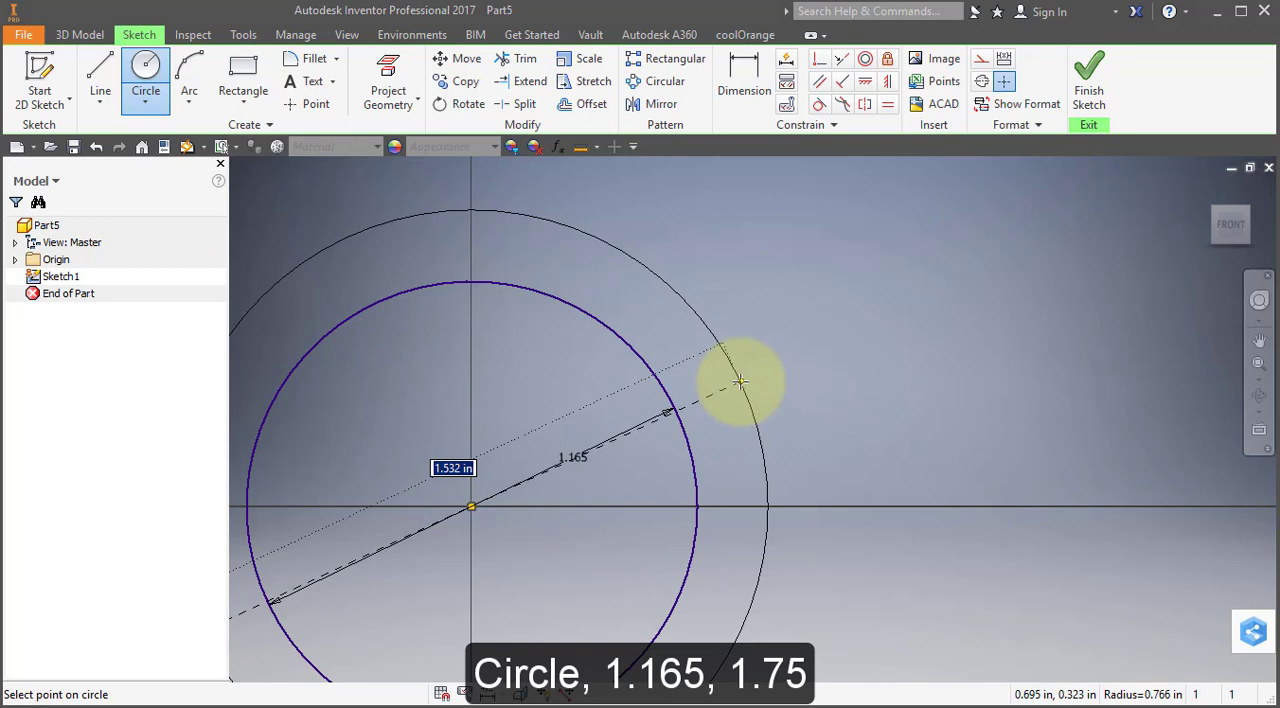
pyautogui.write('1.75')
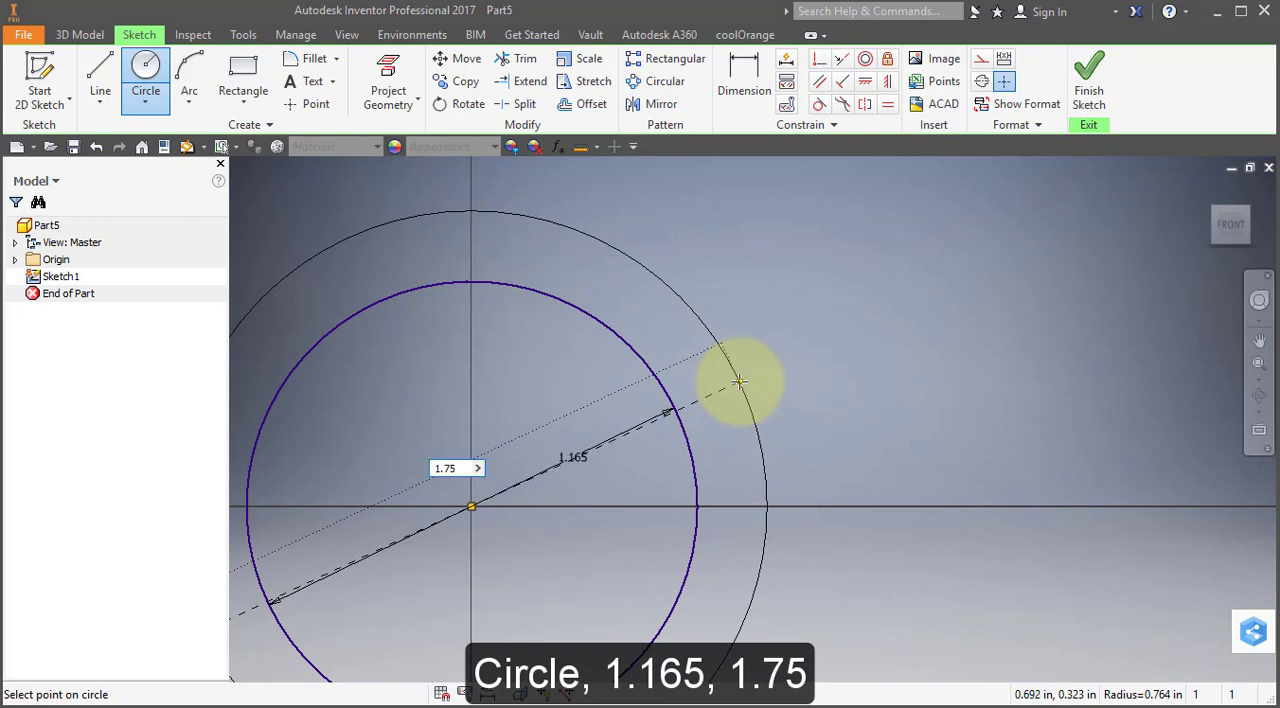
pyautogui.press('Return')
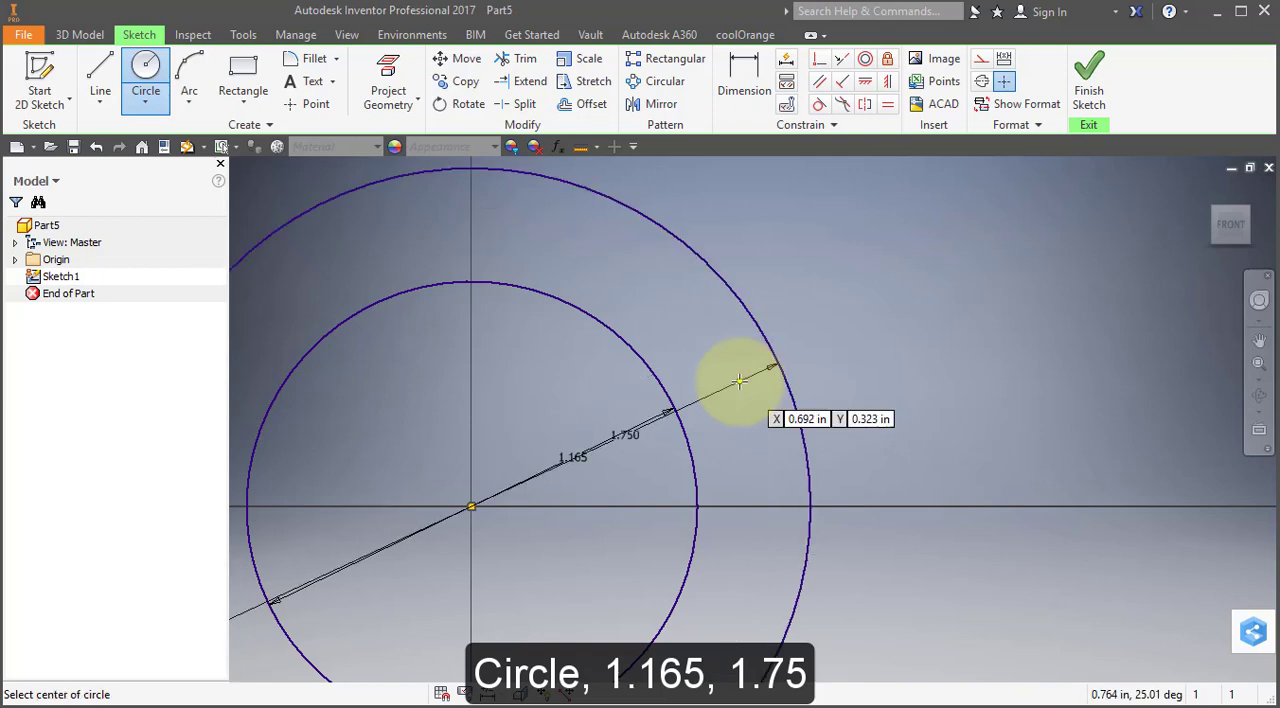
pyautogui.click(1088, 78)
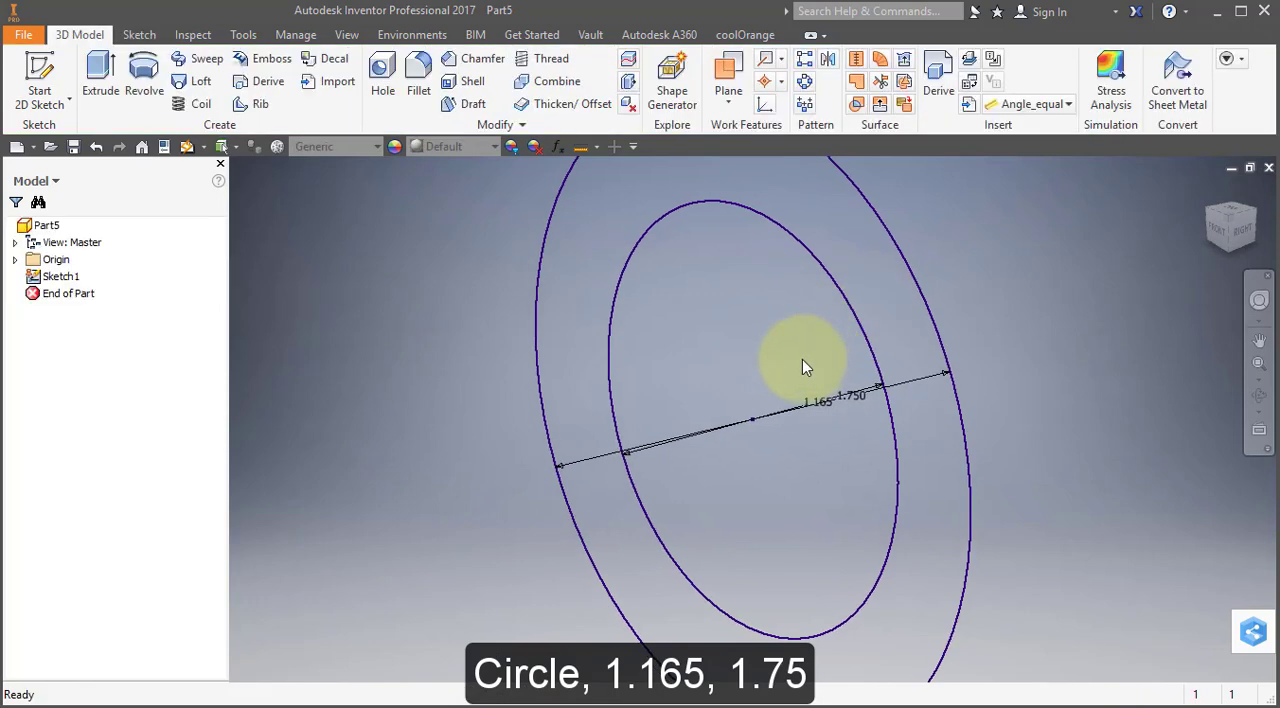
# Extrude the inner 1.165 circle profile 0.5 in to form Extrusion1.
pyautogui.click(95, 68)
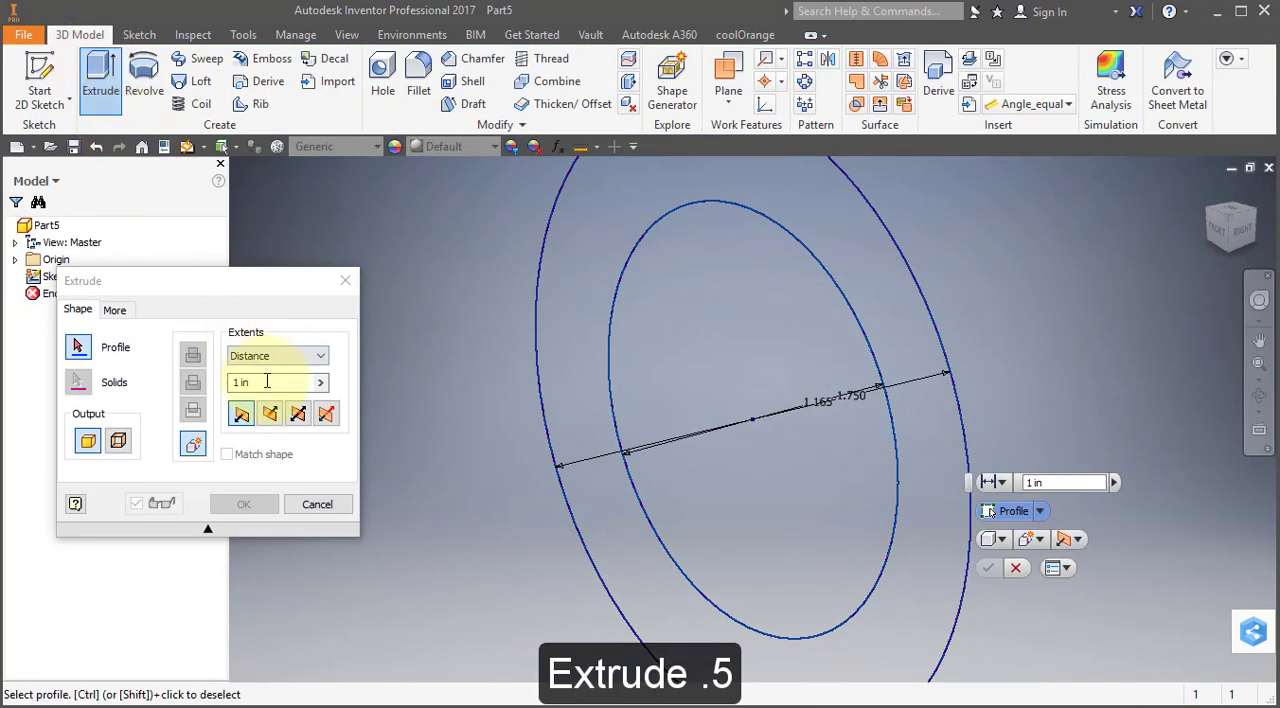
pyautogui.click(700, 347)
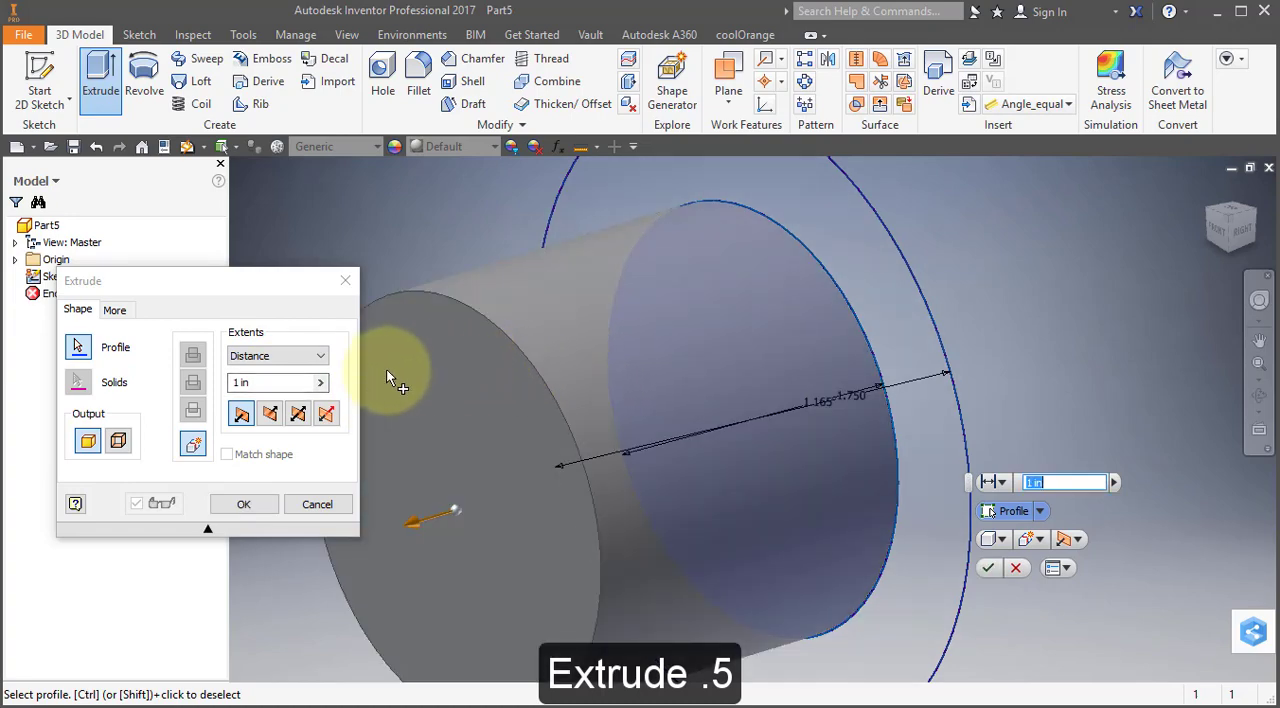
pyautogui.doubleClick(239, 382)
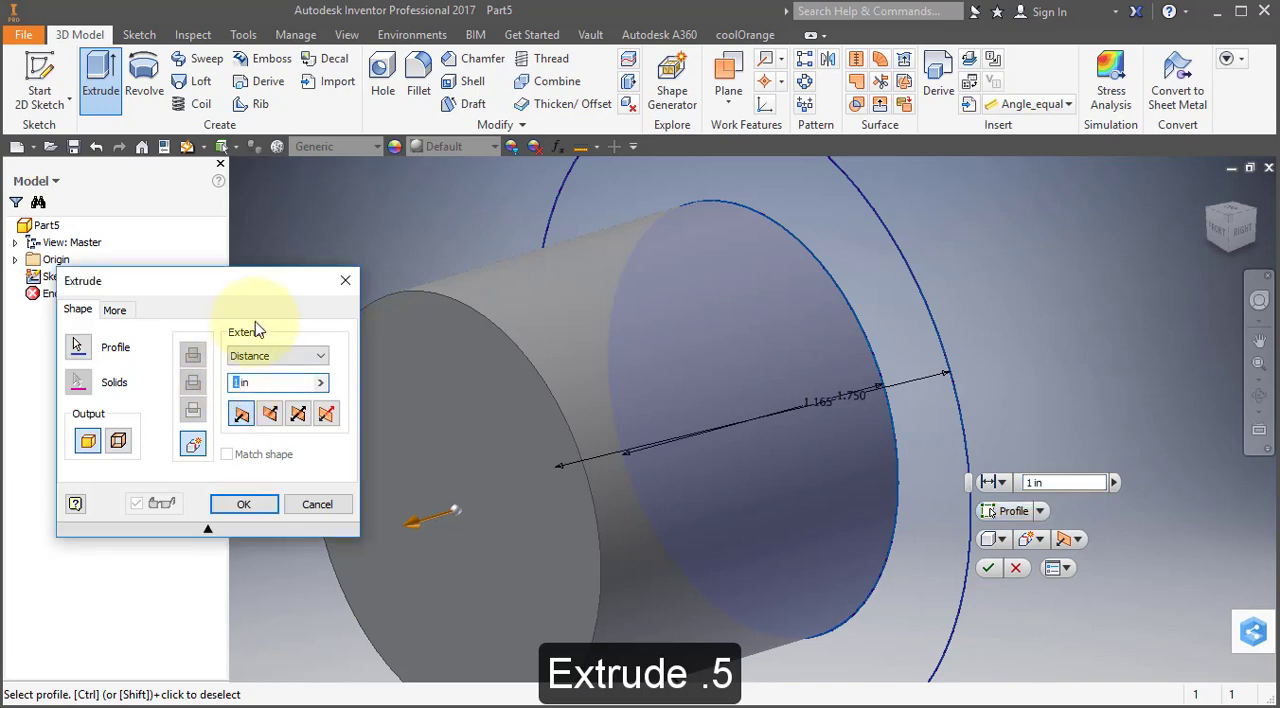
pyautogui.write('.5')
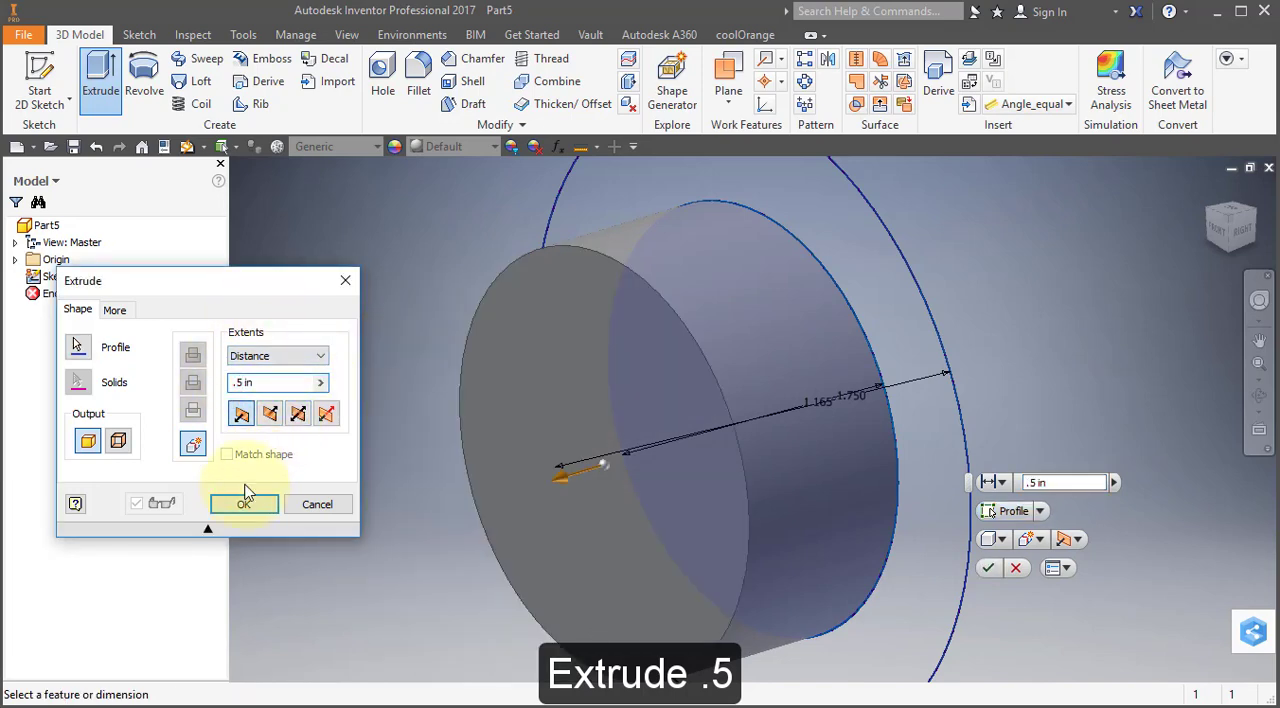
pyautogui.click(244, 503)
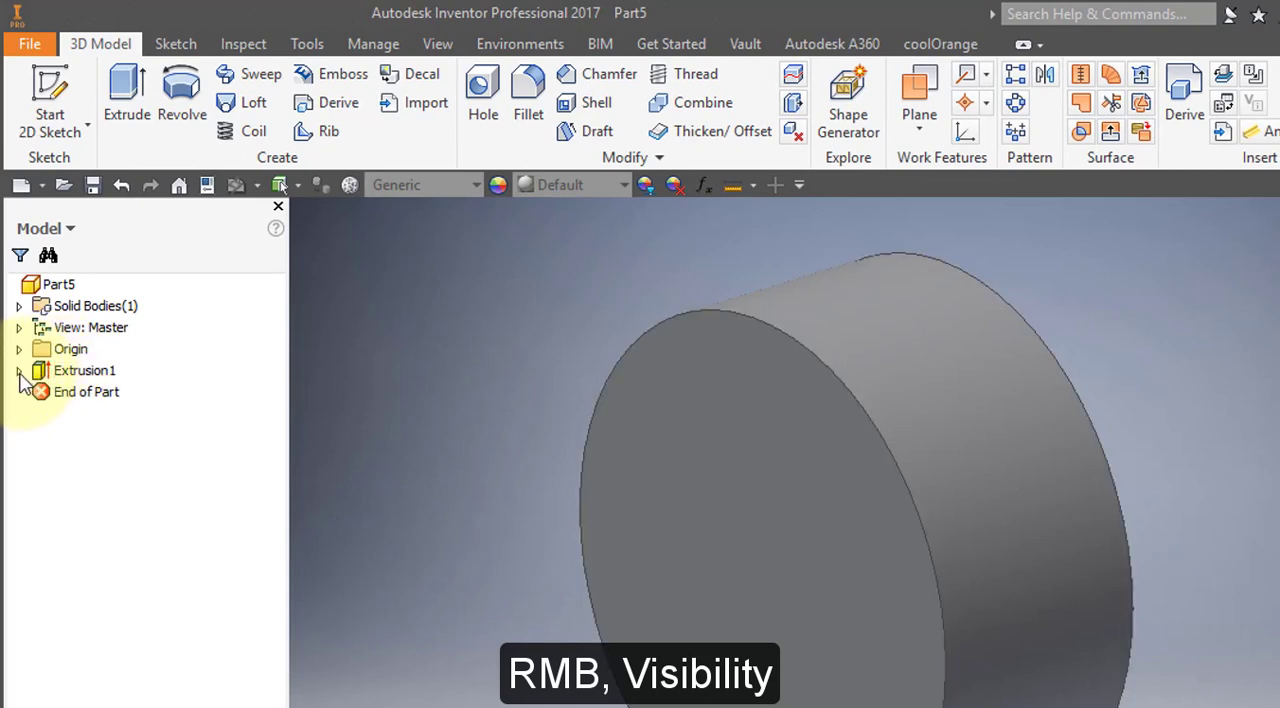
# Make Sketch1 under Extrusion1 visible again.
pyautogui.click(20, 372)
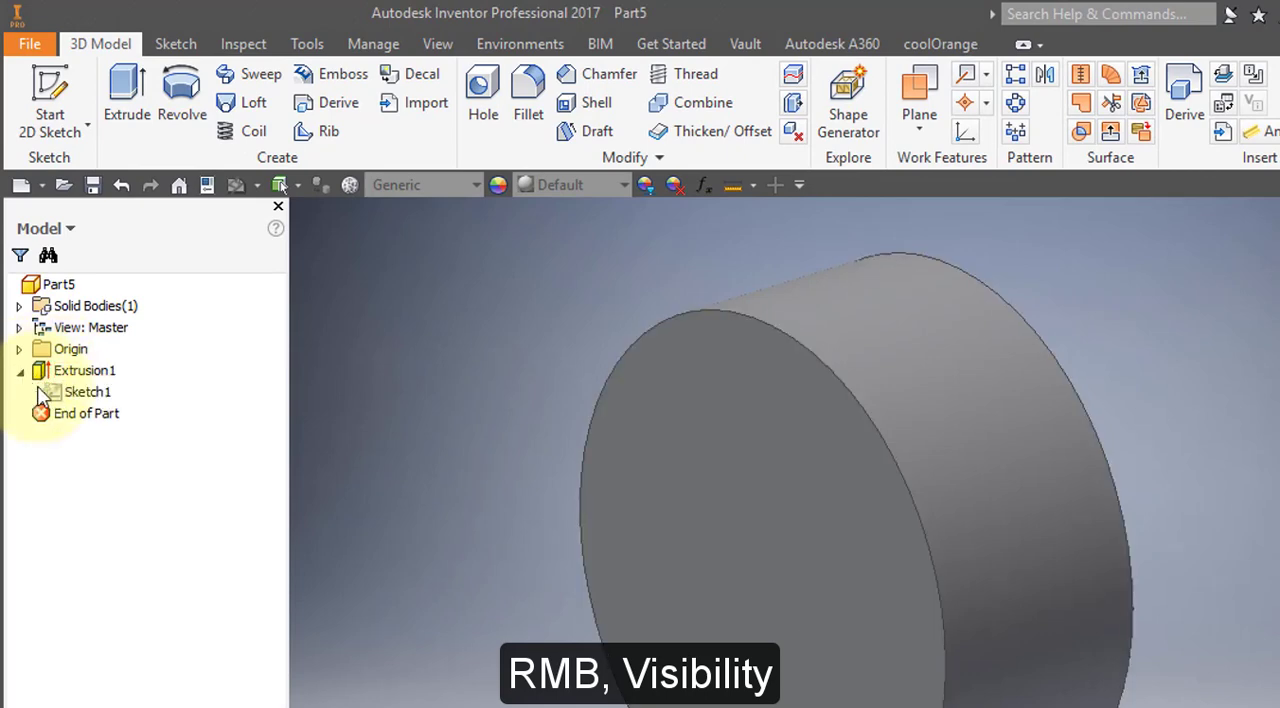
pyautogui.rightClick(68, 404)
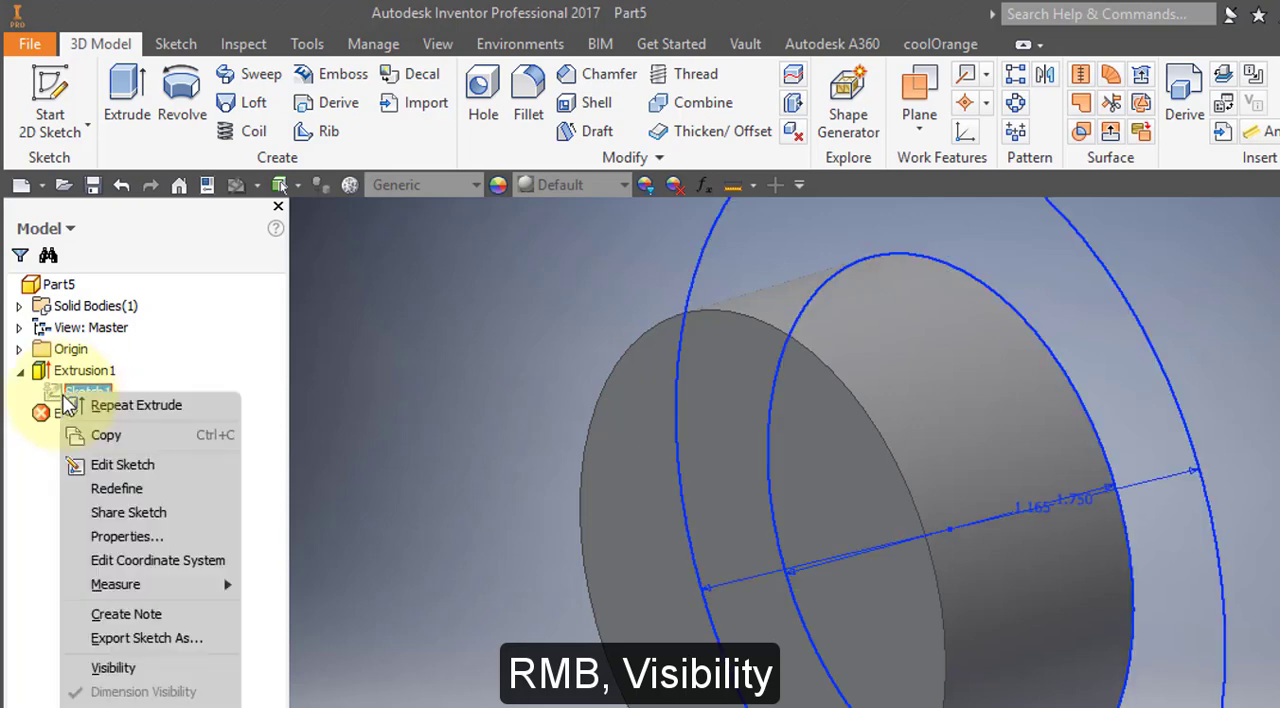
pyautogui.click(88, 667)
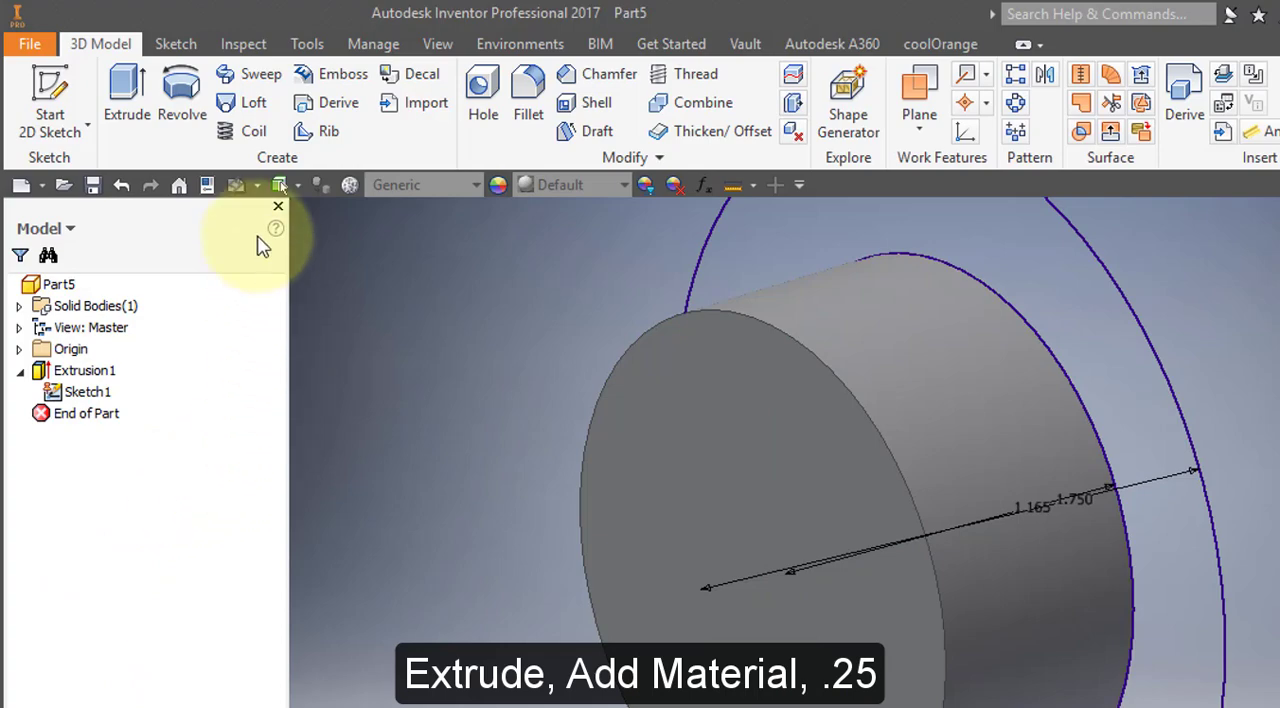
# Extrude the ring between the circles 0.25 in, joined to the cylinder.
pyautogui.click(127, 100)
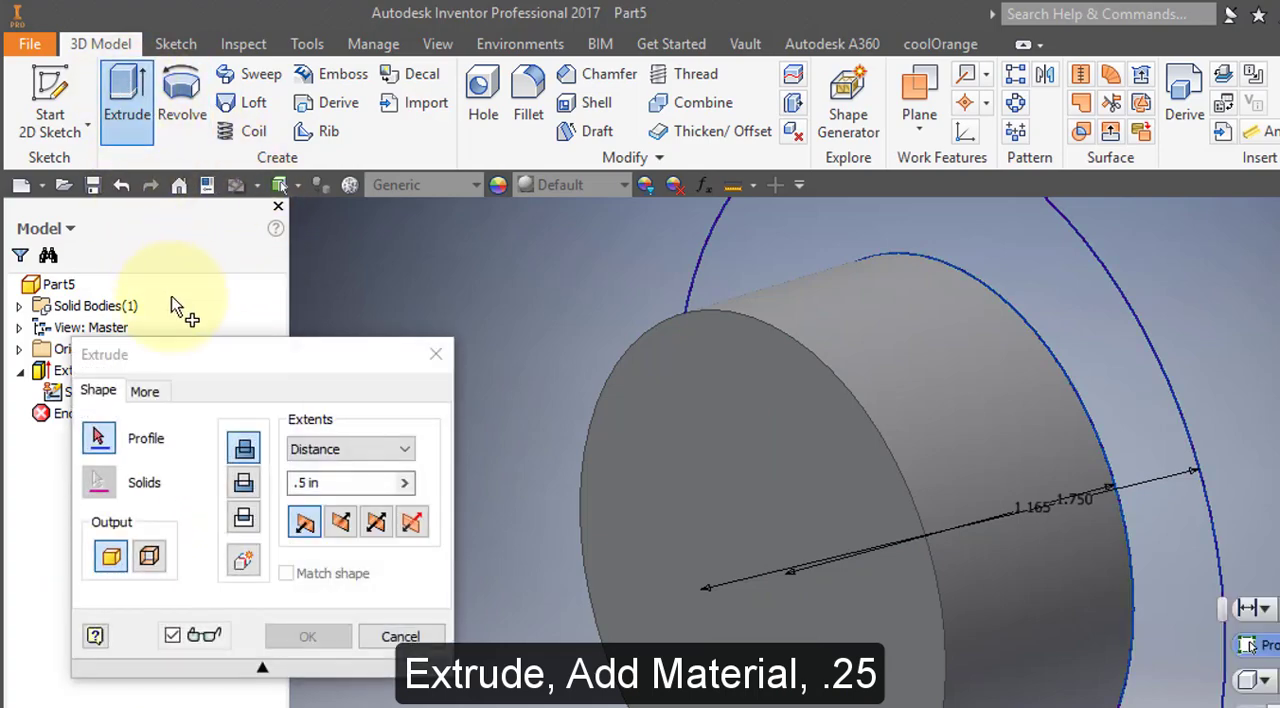
pyautogui.click(1046, 271)
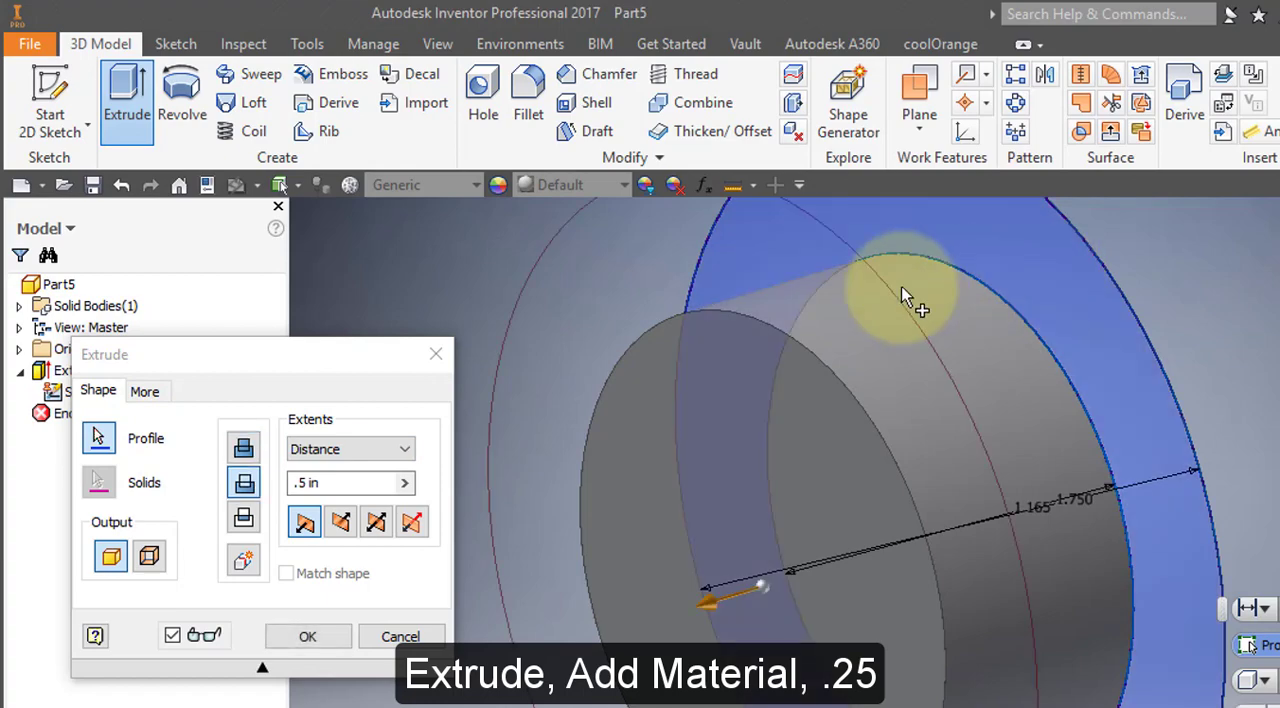
pyautogui.click(241, 450)
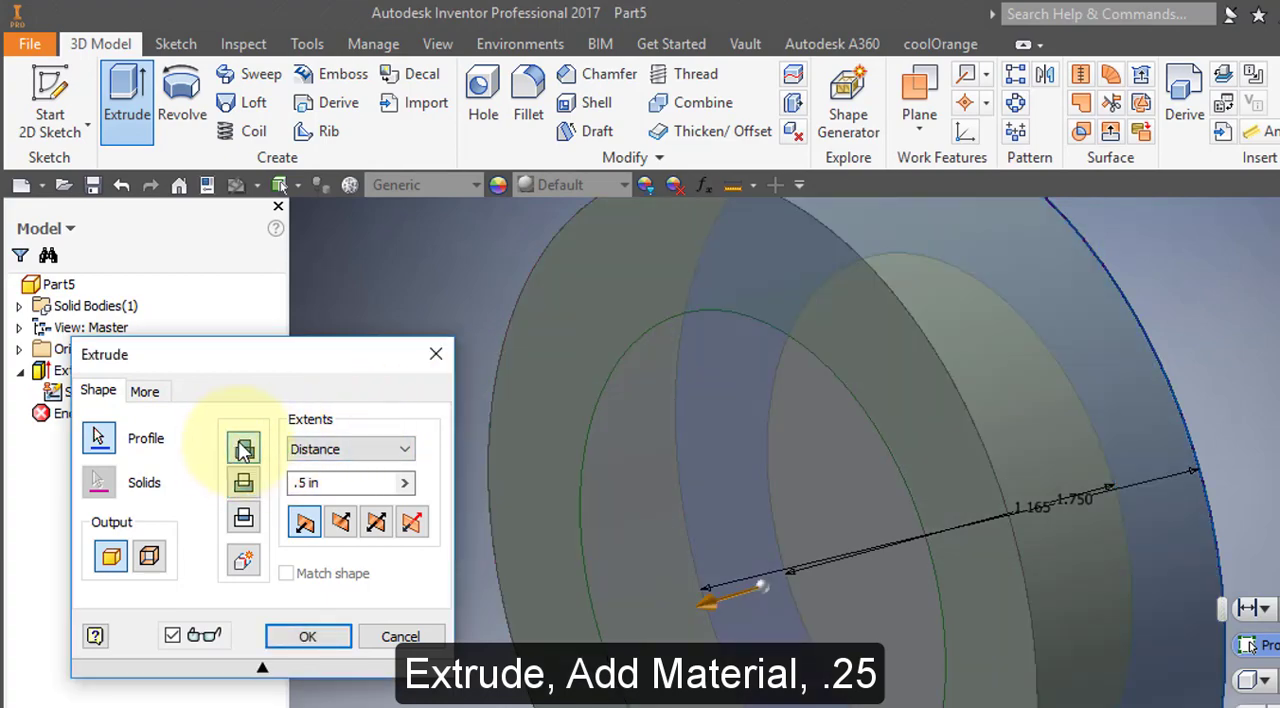
pyautogui.click(304, 483)
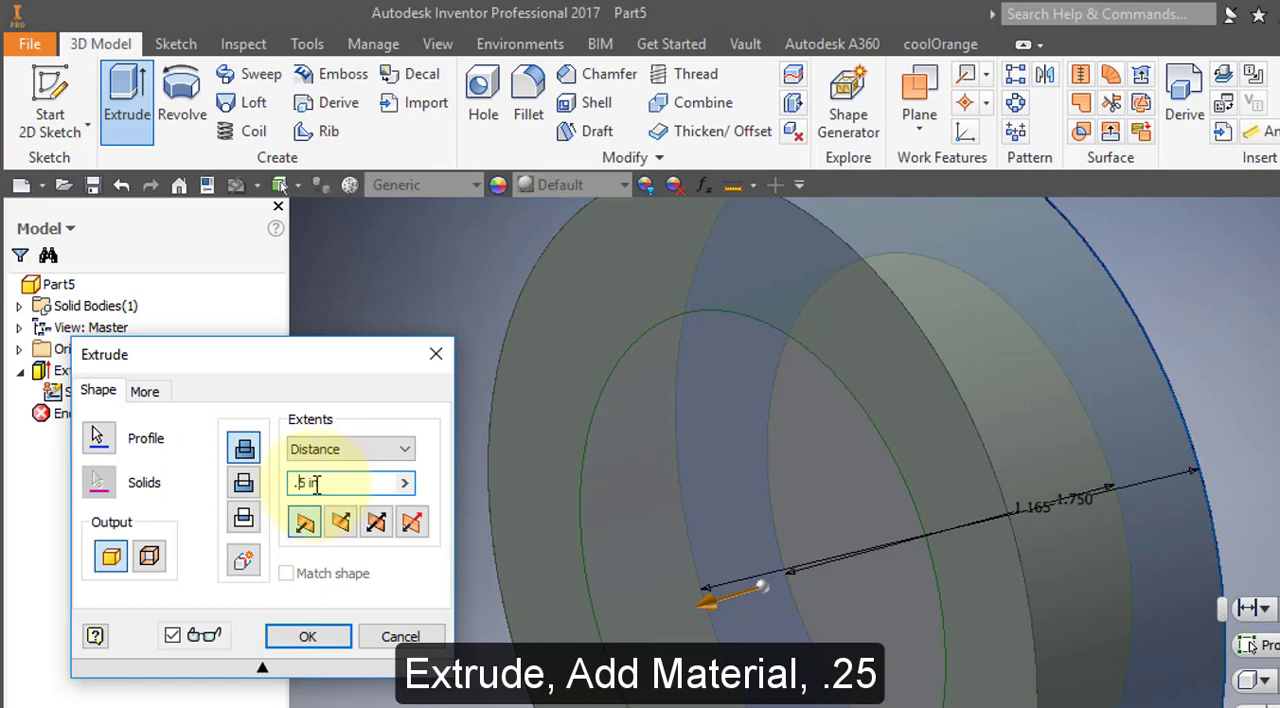
pyautogui.write('2')
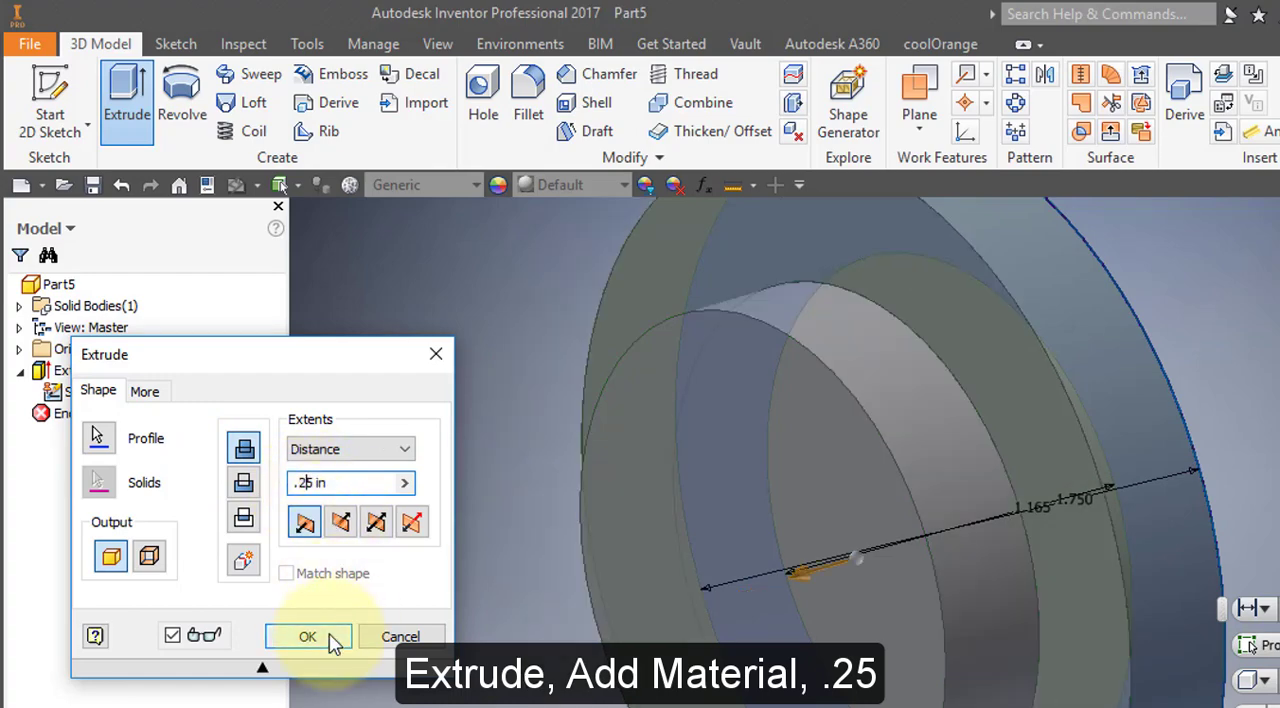
pyautogui.click(330, 640)
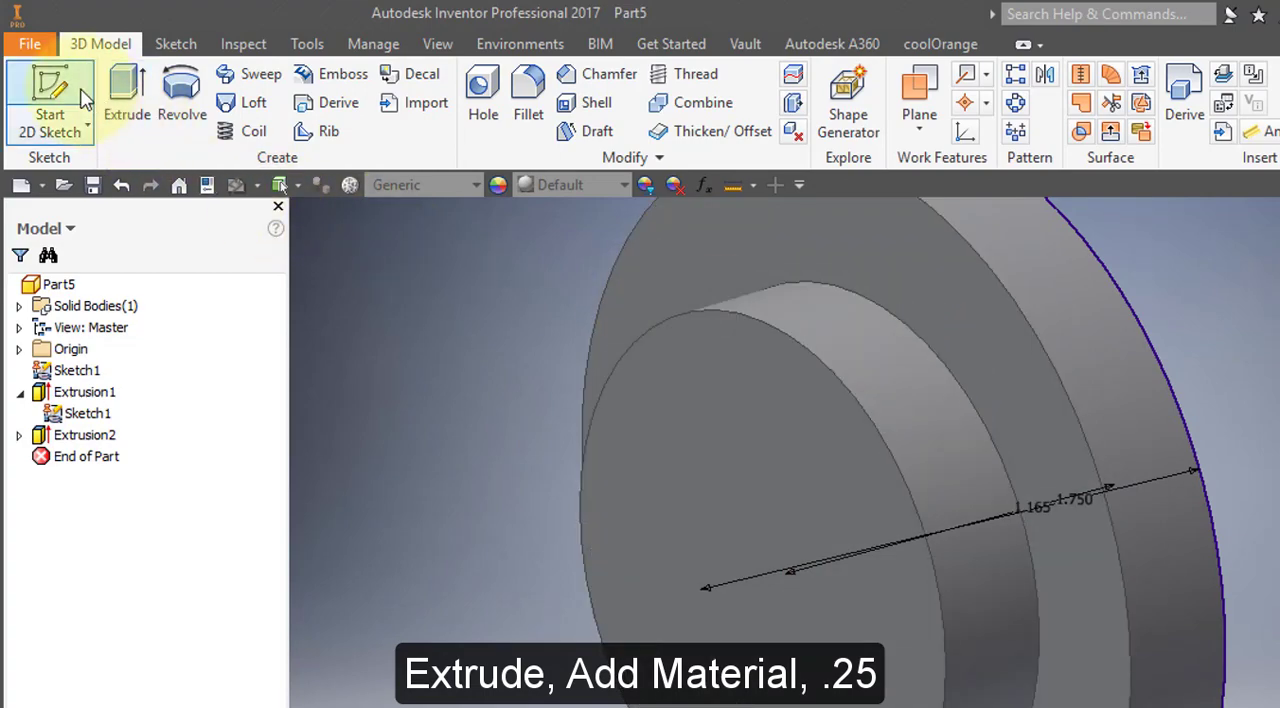
# Start a sketch on the flange face with Slice Graphics hiding the front geometry.
pyautogui.click(50, 100)
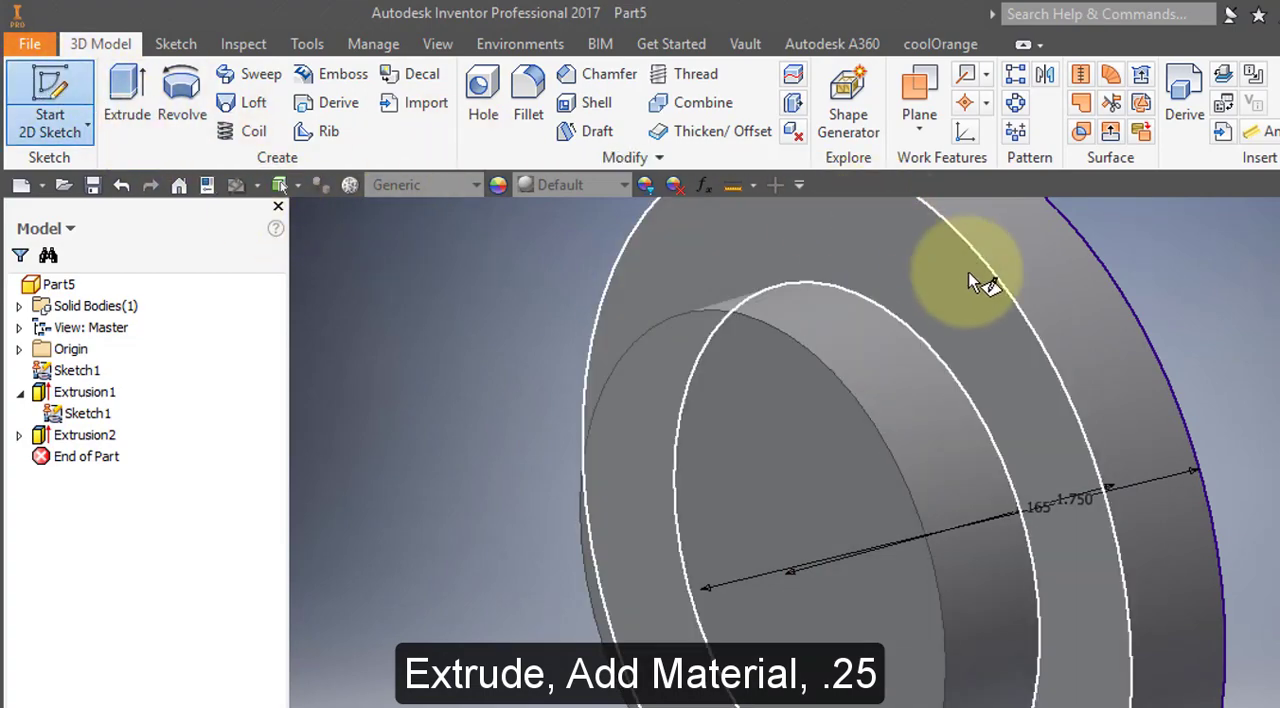
pyautogui.click(980, 283)
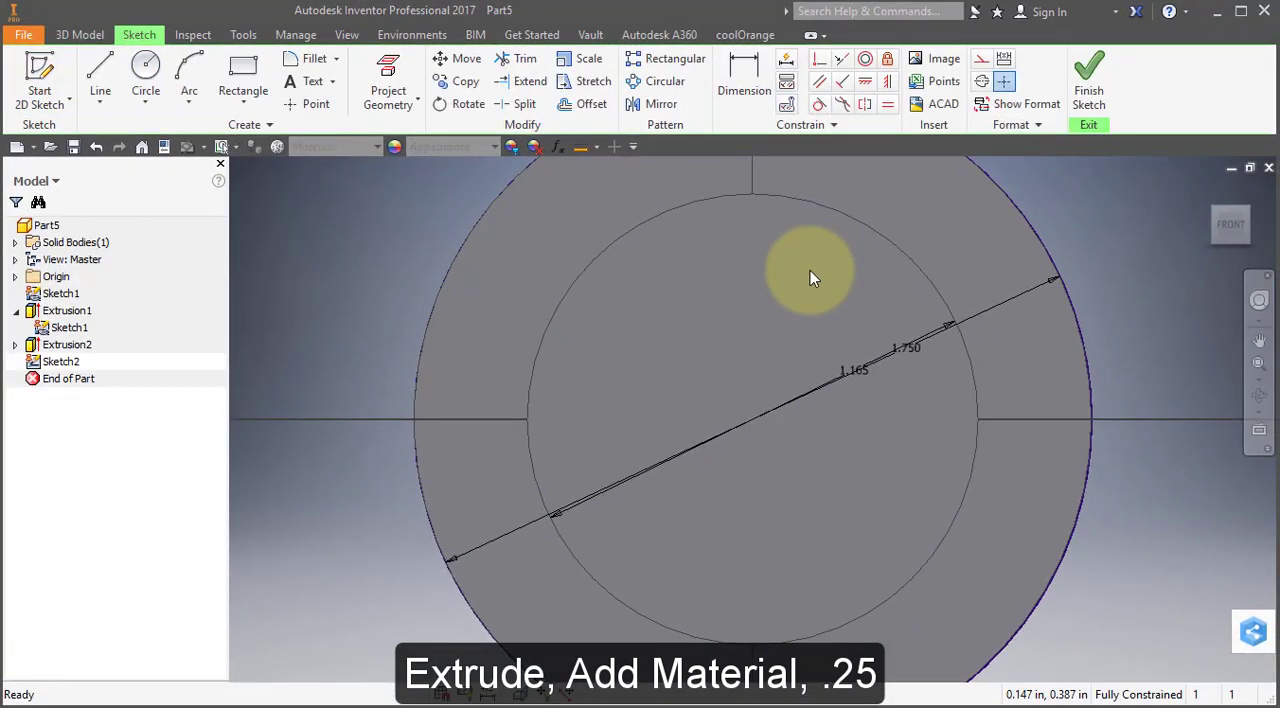
pyautogui.scroll(2, 810, 278)
pyautogui.press('F7')
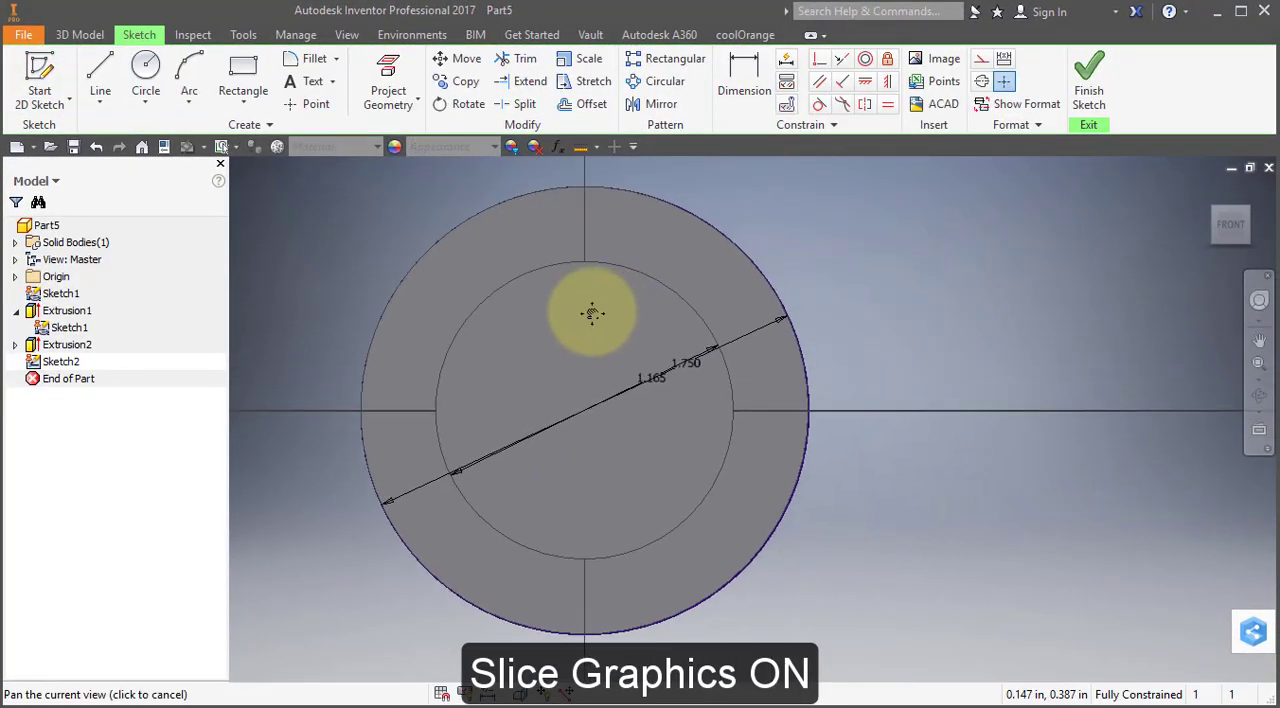
pyautogui.moveTo(789, 284); pyautogui.dragTo(530, 326, button='middle')
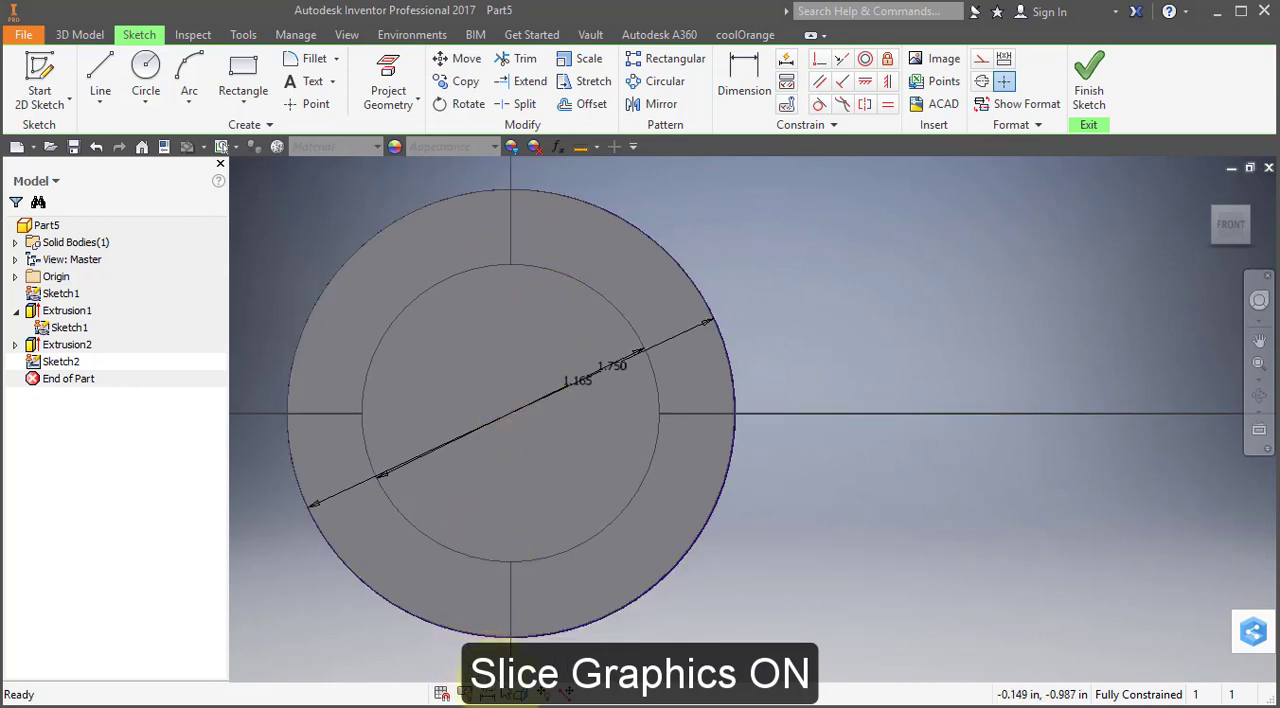
pyautogui.click(527, 697)
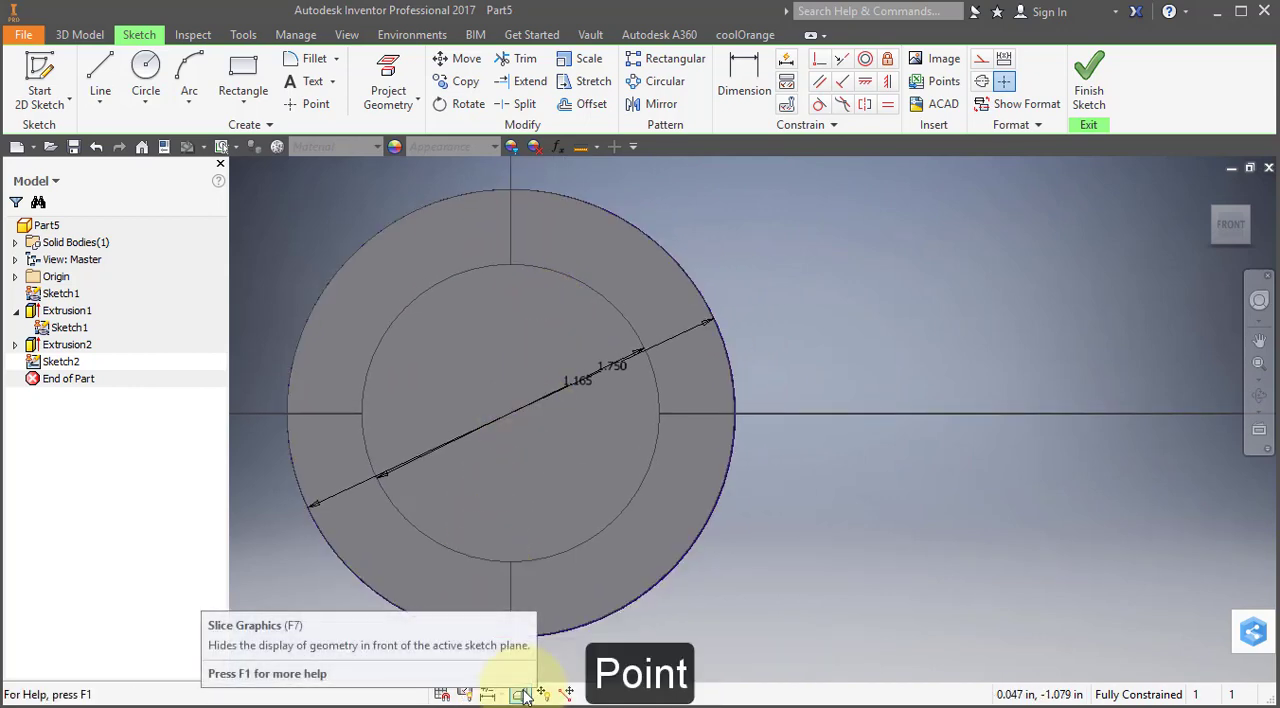
pyautogui.click(527, 697)
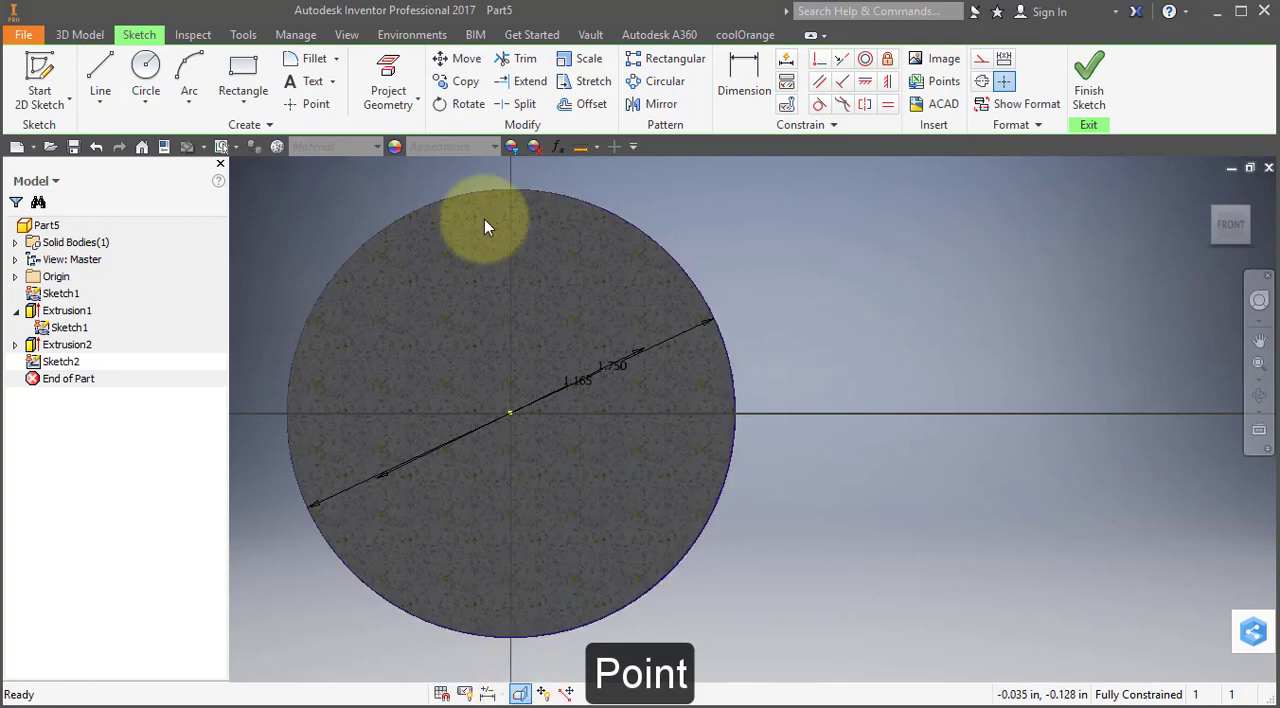
# Place one sketch point on the vertical axis above the circle centre.
pyautogui.click(316, 105)
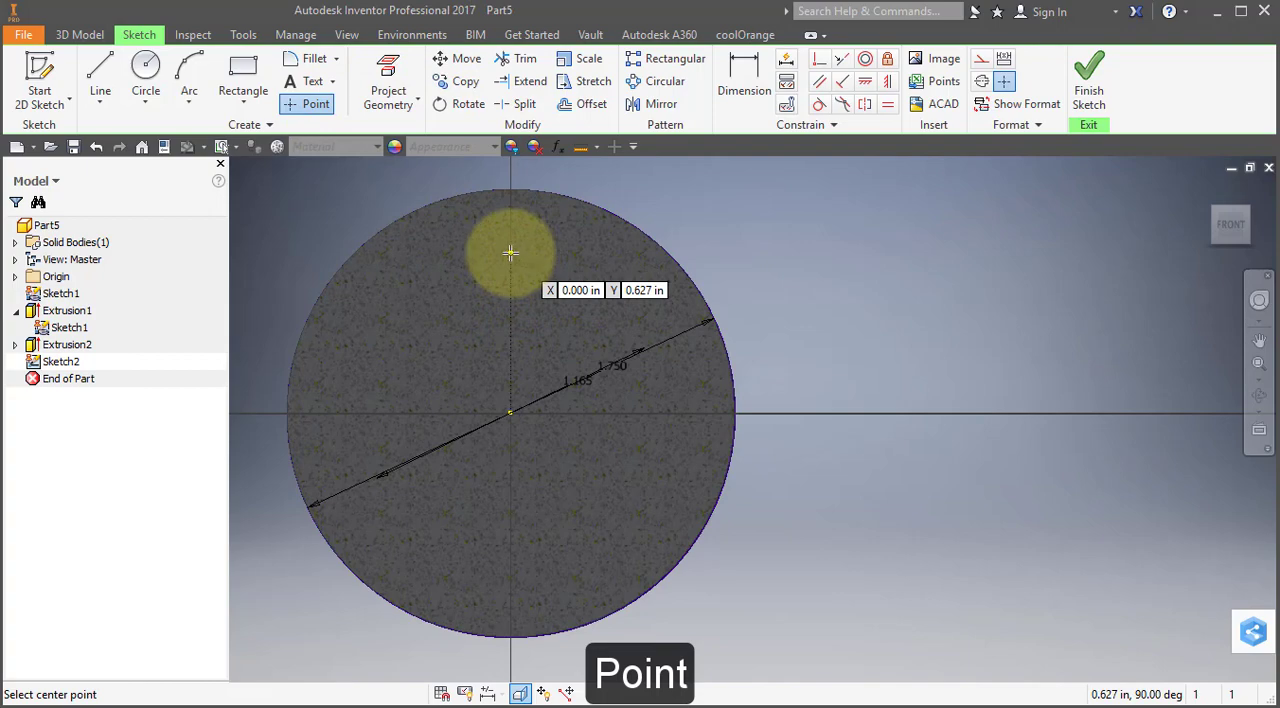
pyautogui.click(509, 253)
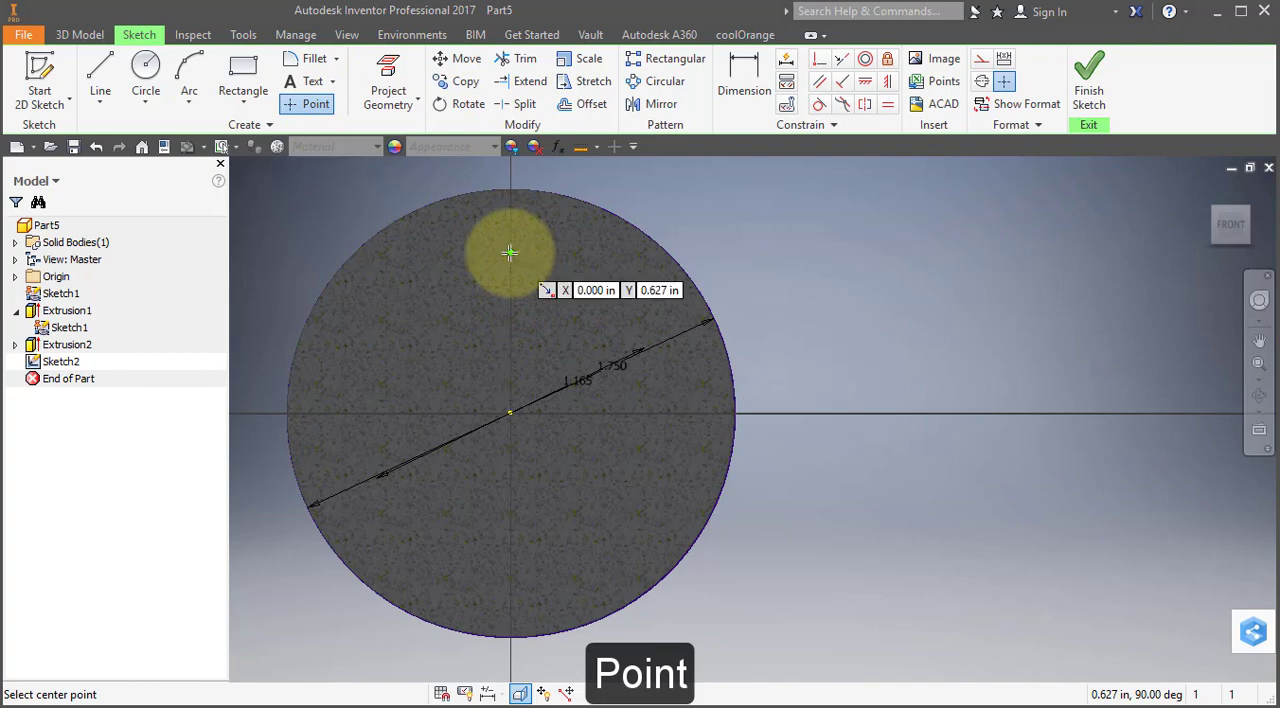
pyautogui.rightClick(573, 263)
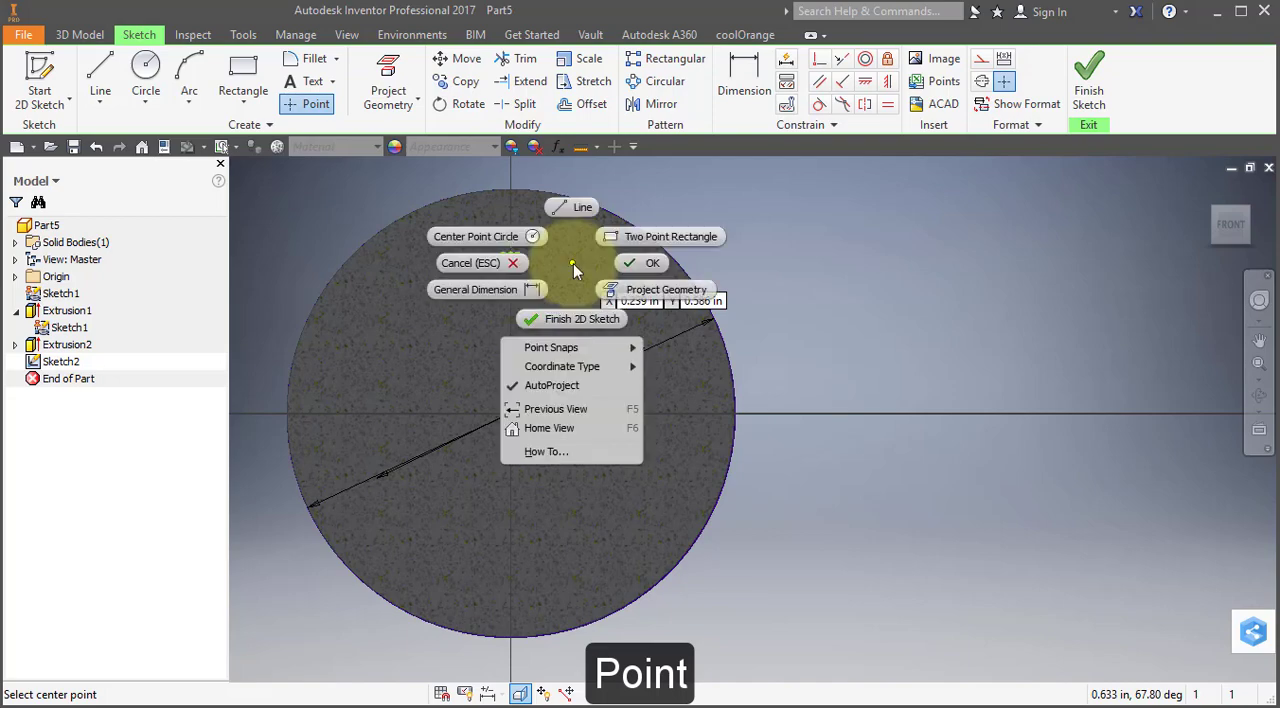
pyautogui.click(626, 262)
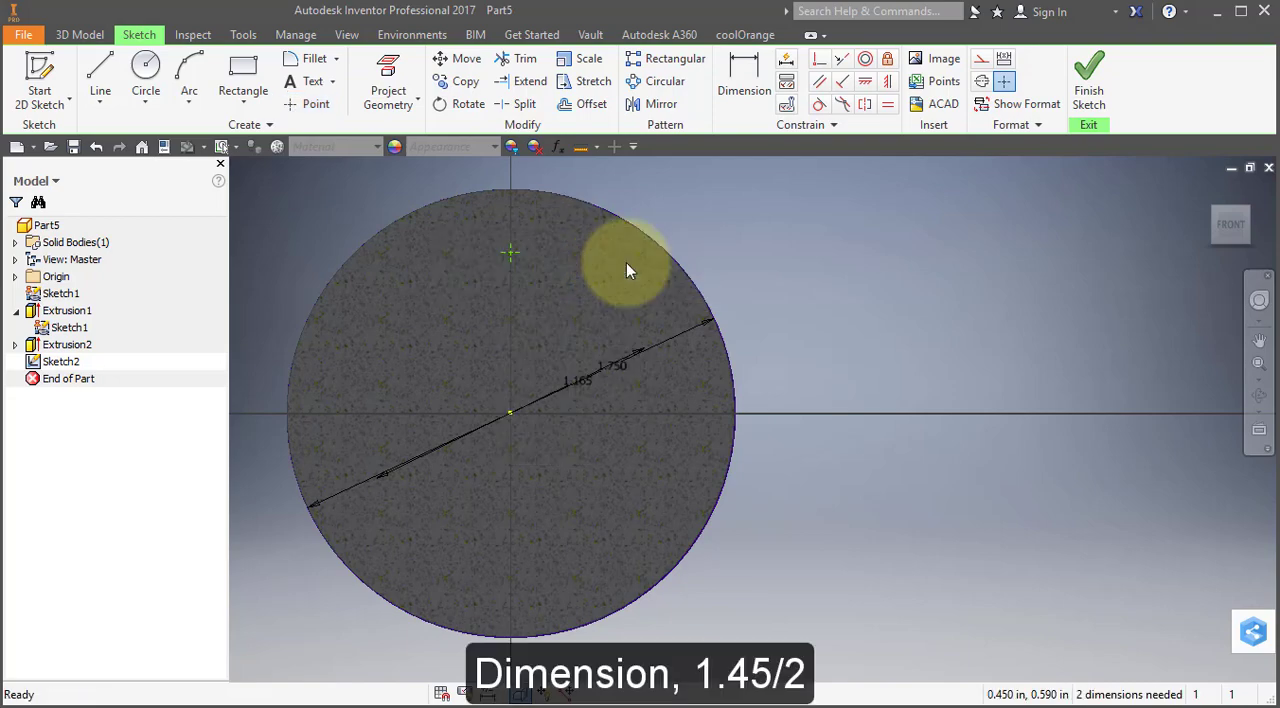
# Dimension the centre-to-point distance as 1.45/2, giving 0.725 in.
pyautogui.click(744, 80)
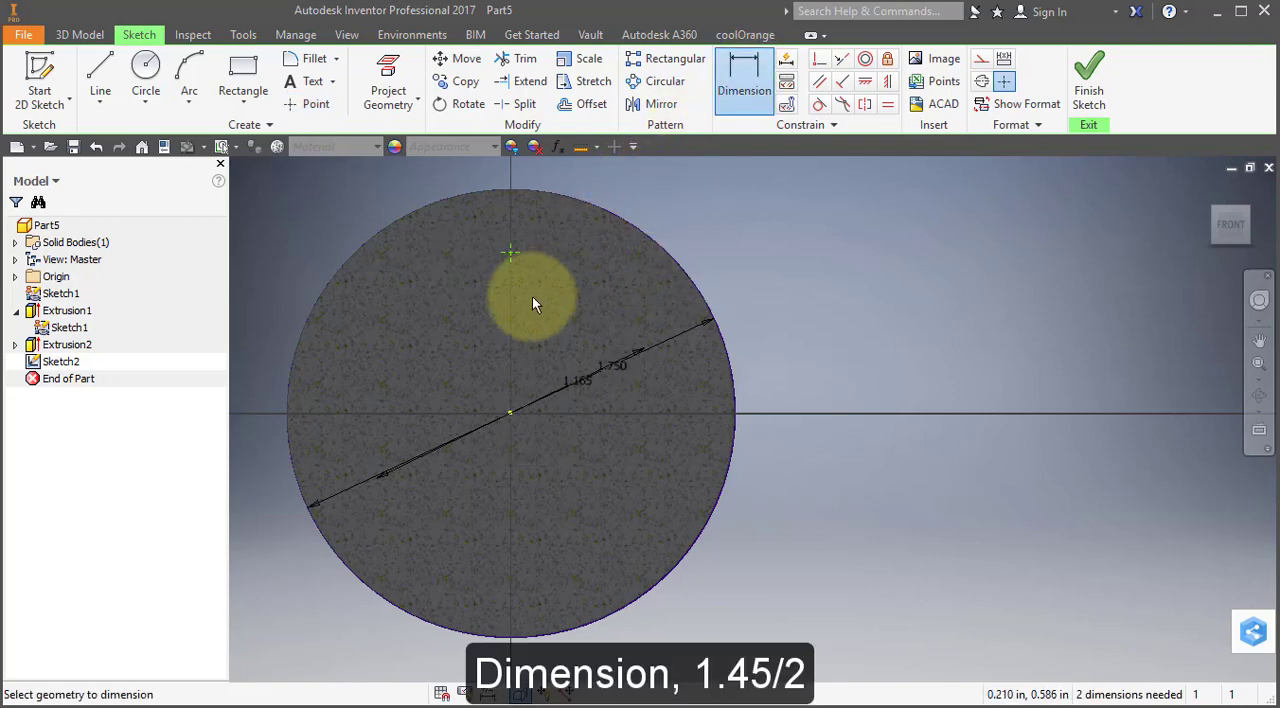
pyautogui.click(510, 414)
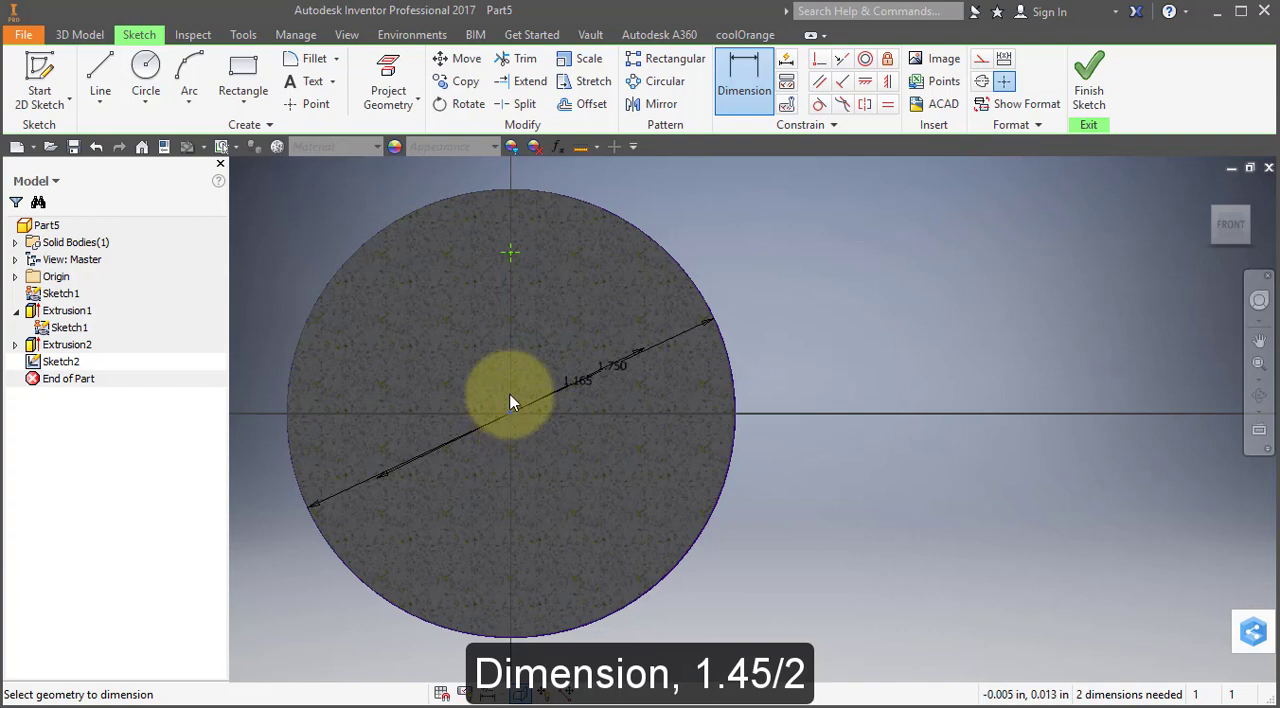
pyautogui.click(512, 253)
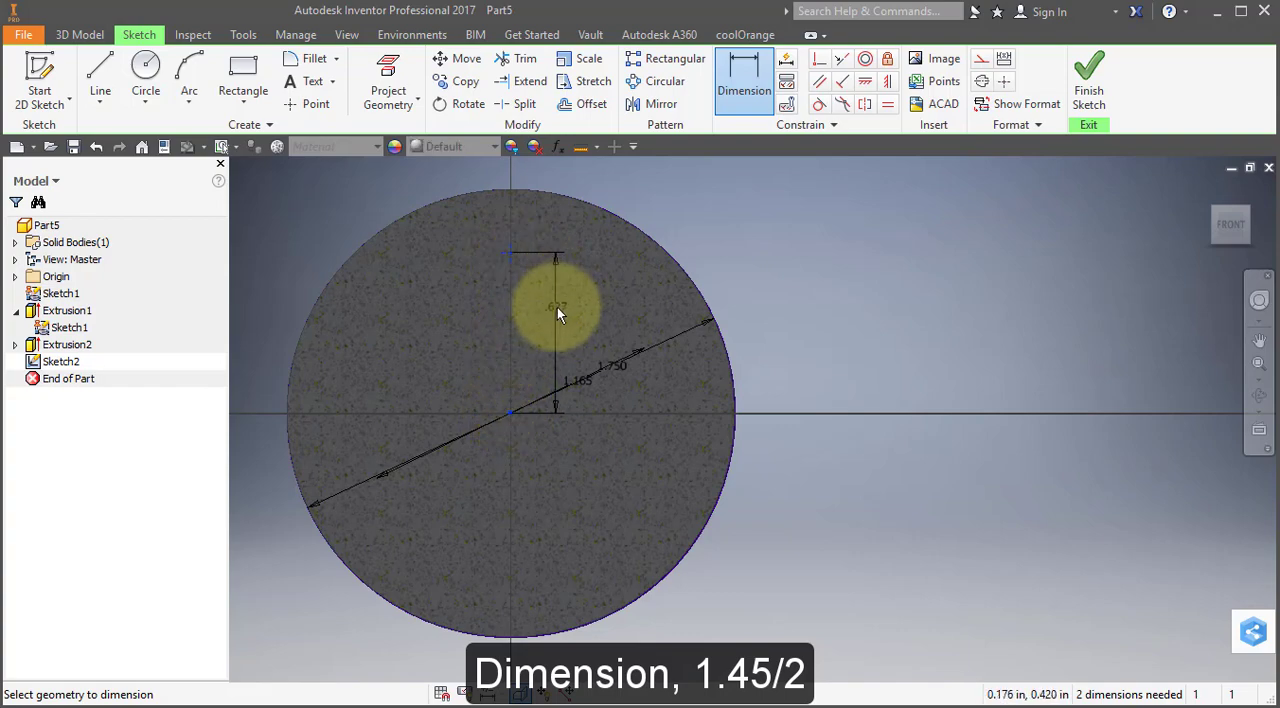
pyautogui.click(561, 323)
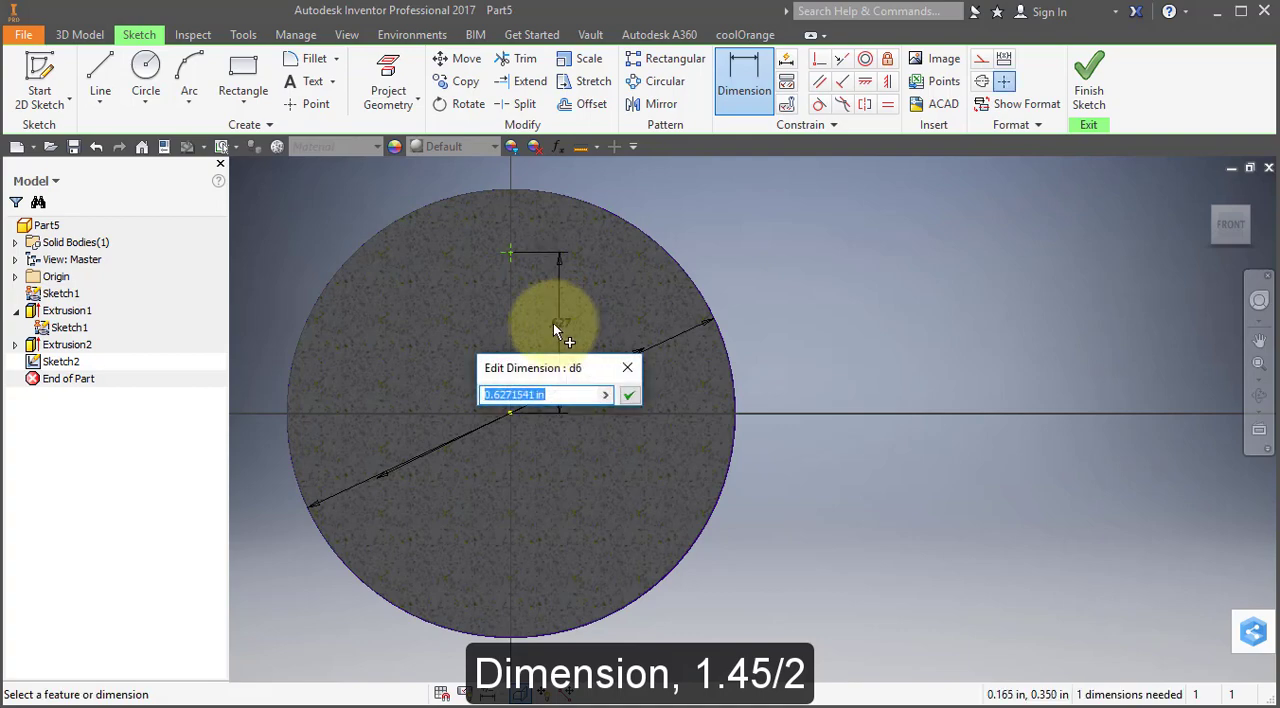
pyautogui.write('1.')
pyautogui.write('45')
pyautogui.write('/2')
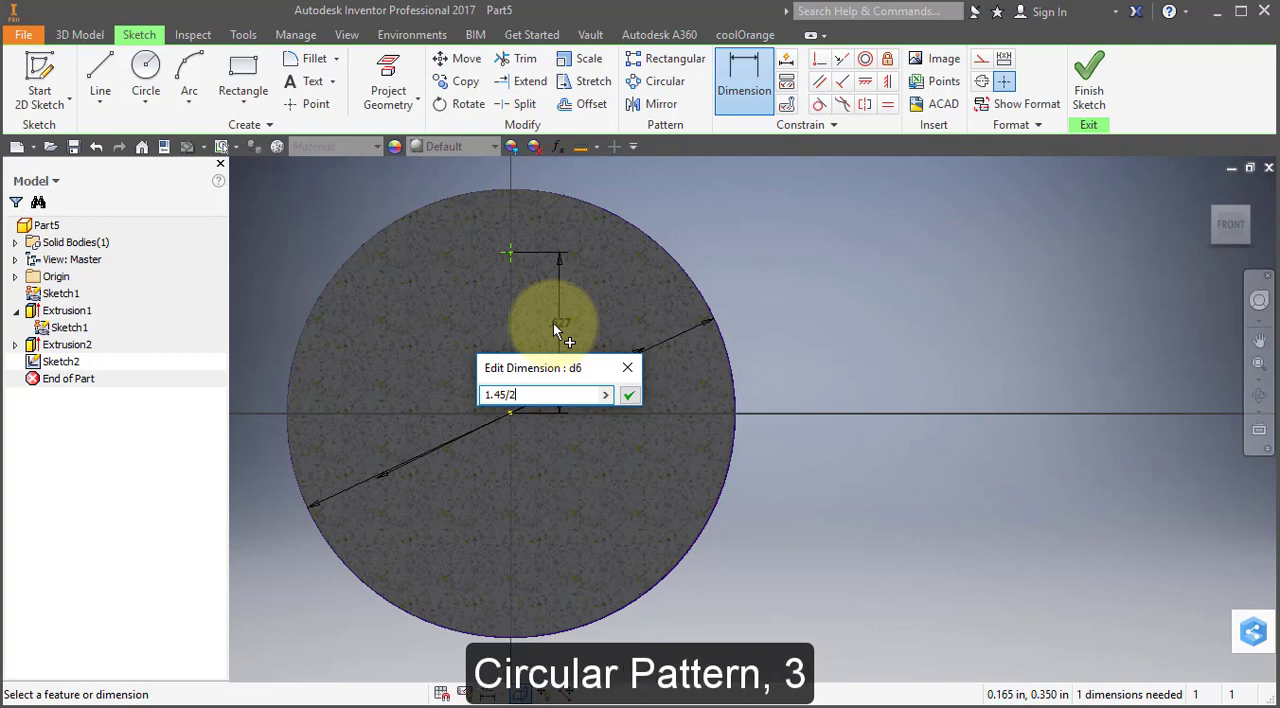
pyautogui.press('Return')
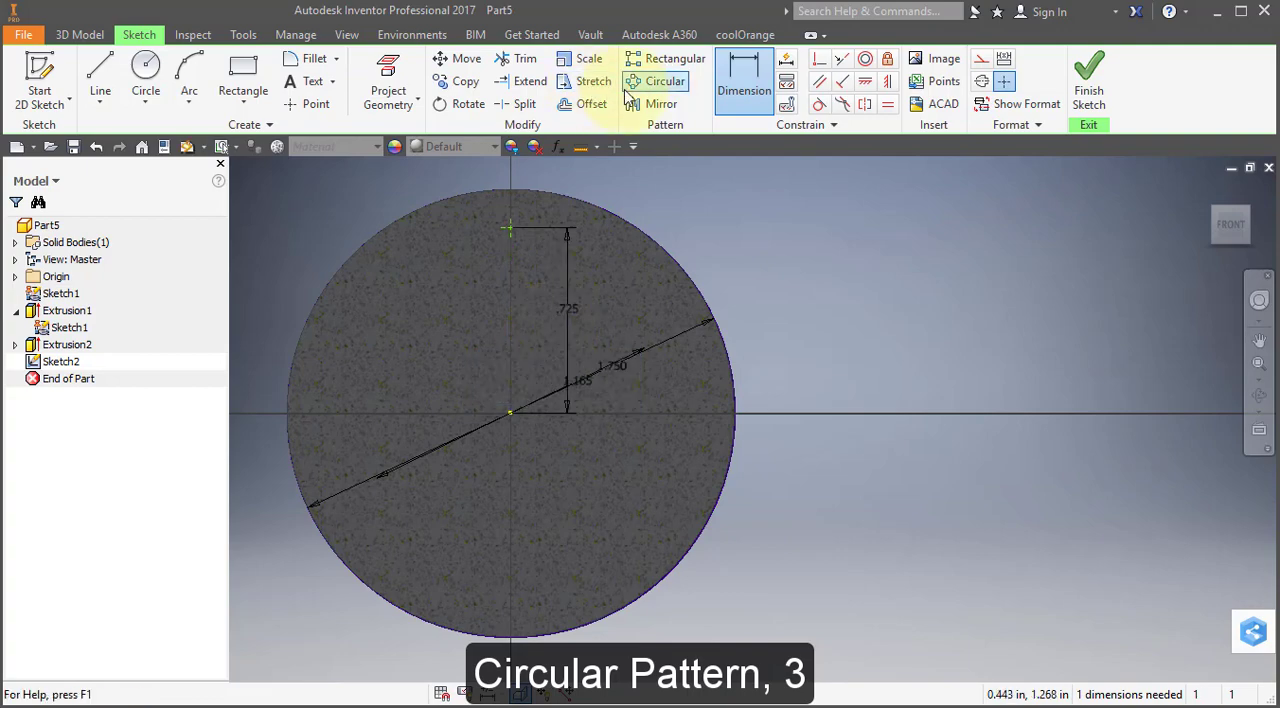
# Circular-pattern the sketch point around the centre with a count of 3.
pyautogui.click(640, 85)
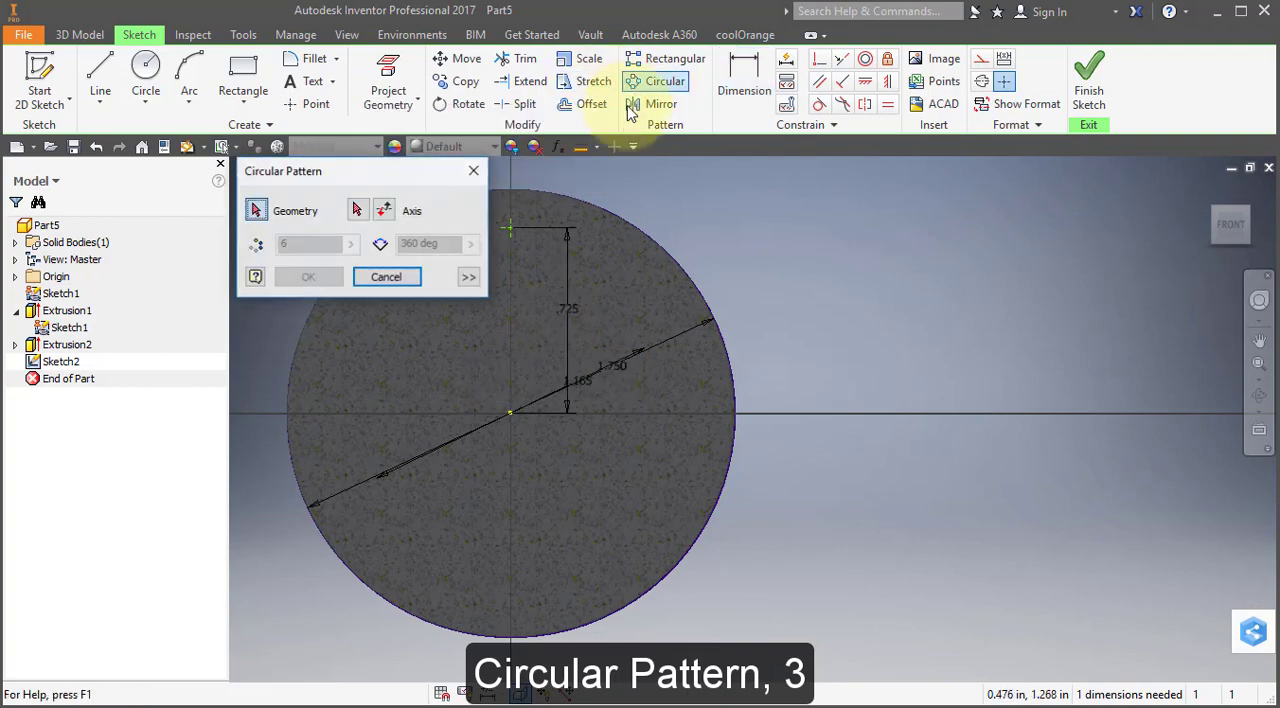
pyautogui.click(507, 226)
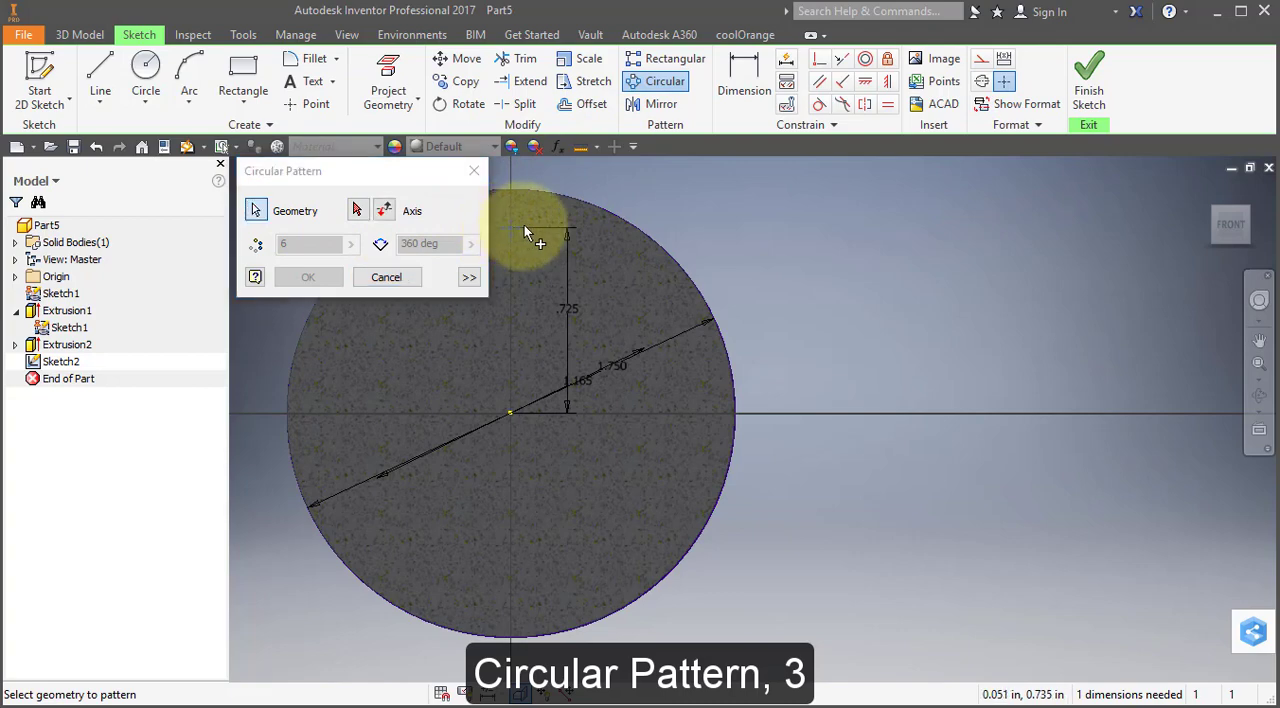
pyautogui.click(360, 214)
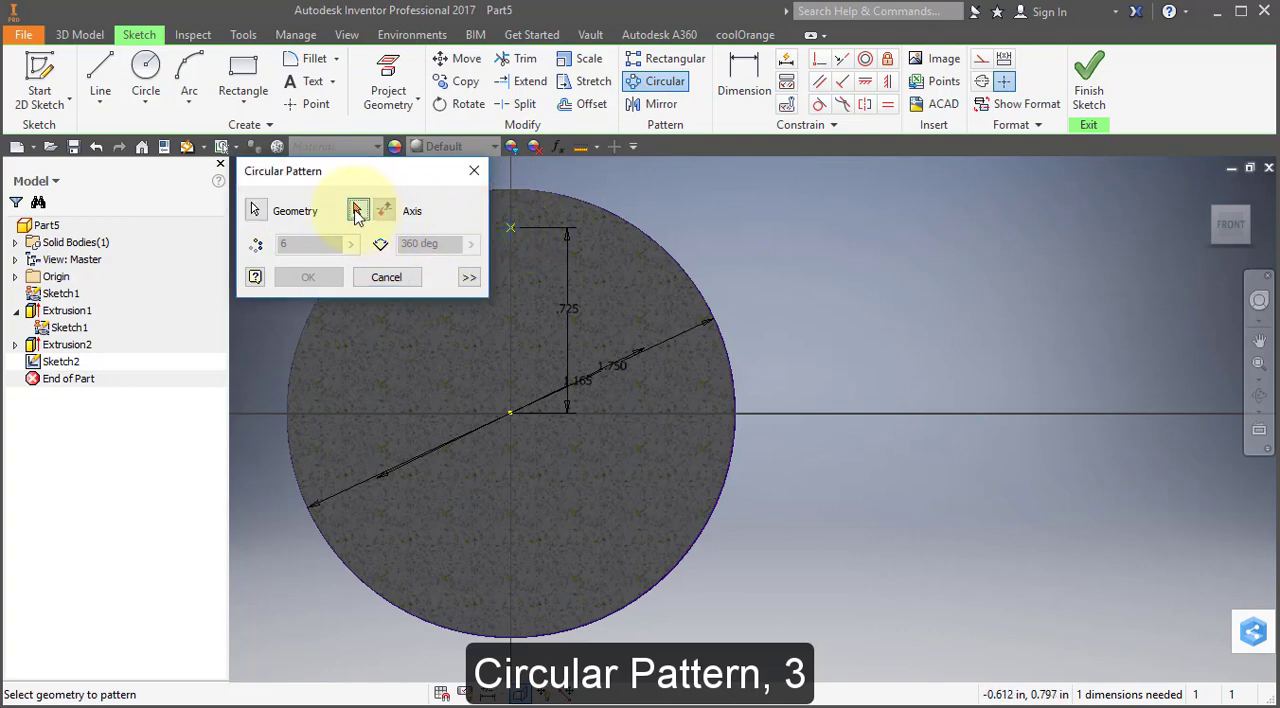
pyautogui.click(510, 413)
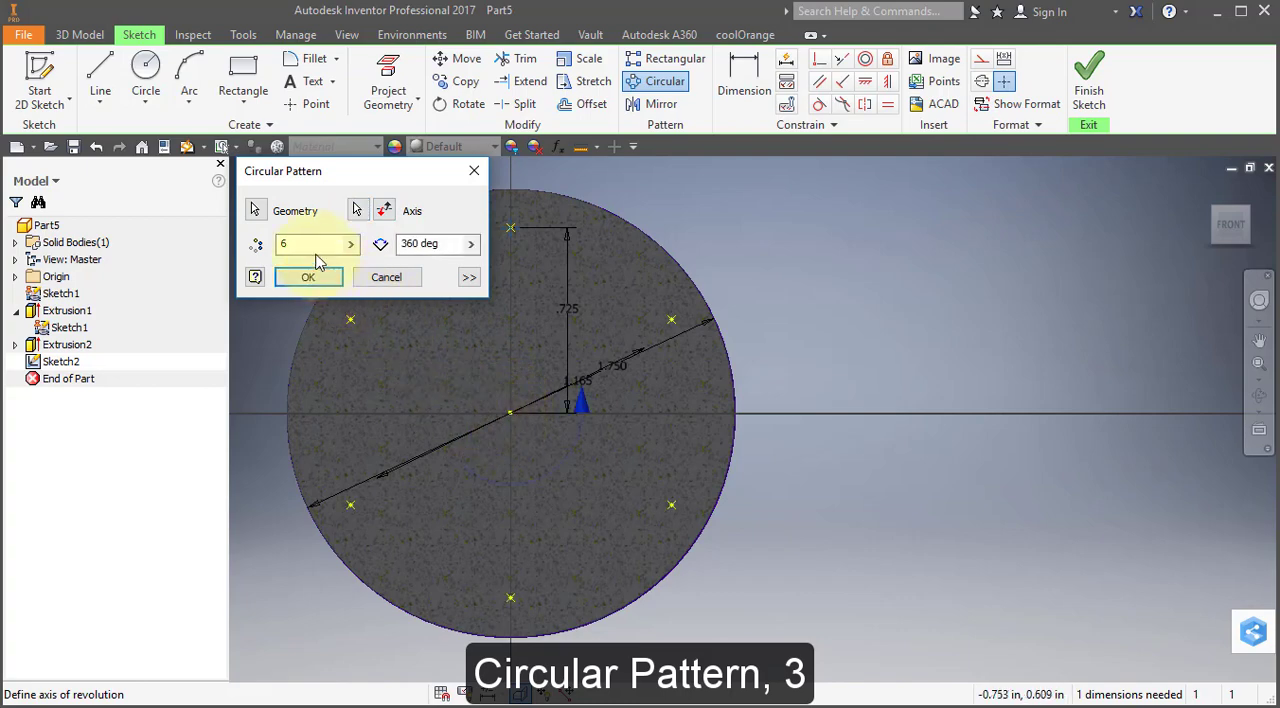
pyautogui.moveTo(315, 253); pyautogui.dragTo(280, 250)
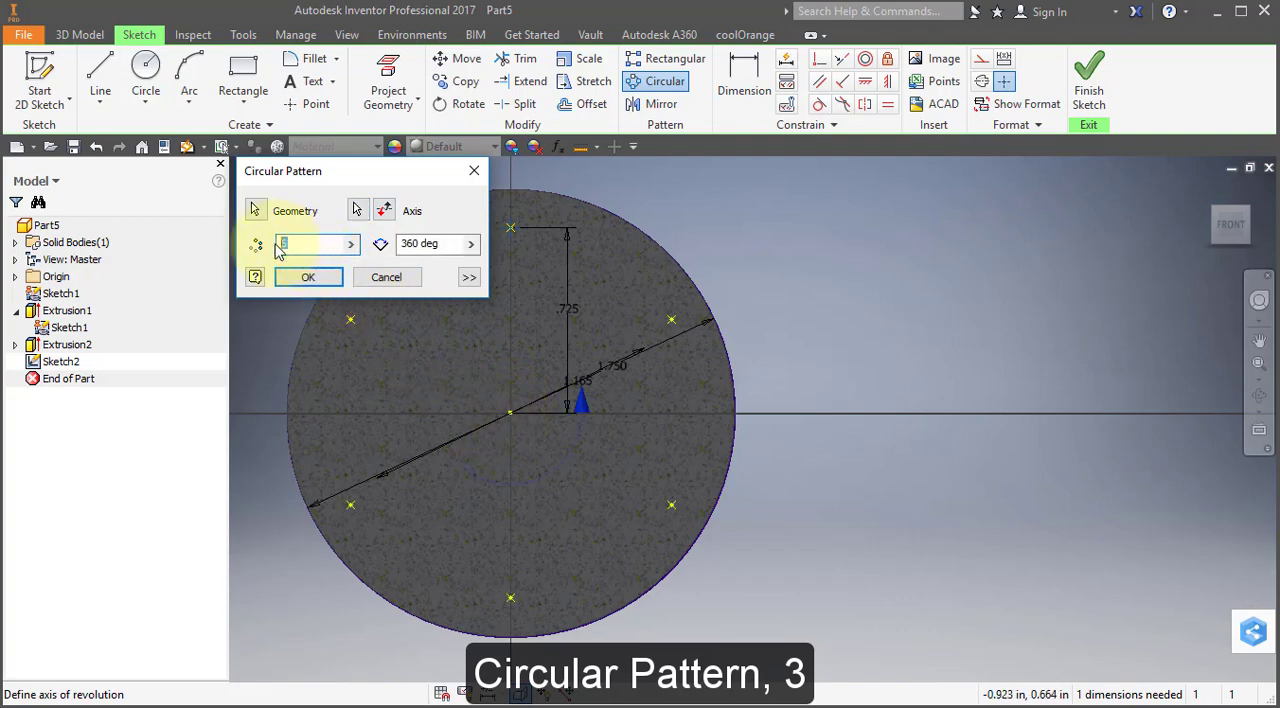
pyautogui.write('3')
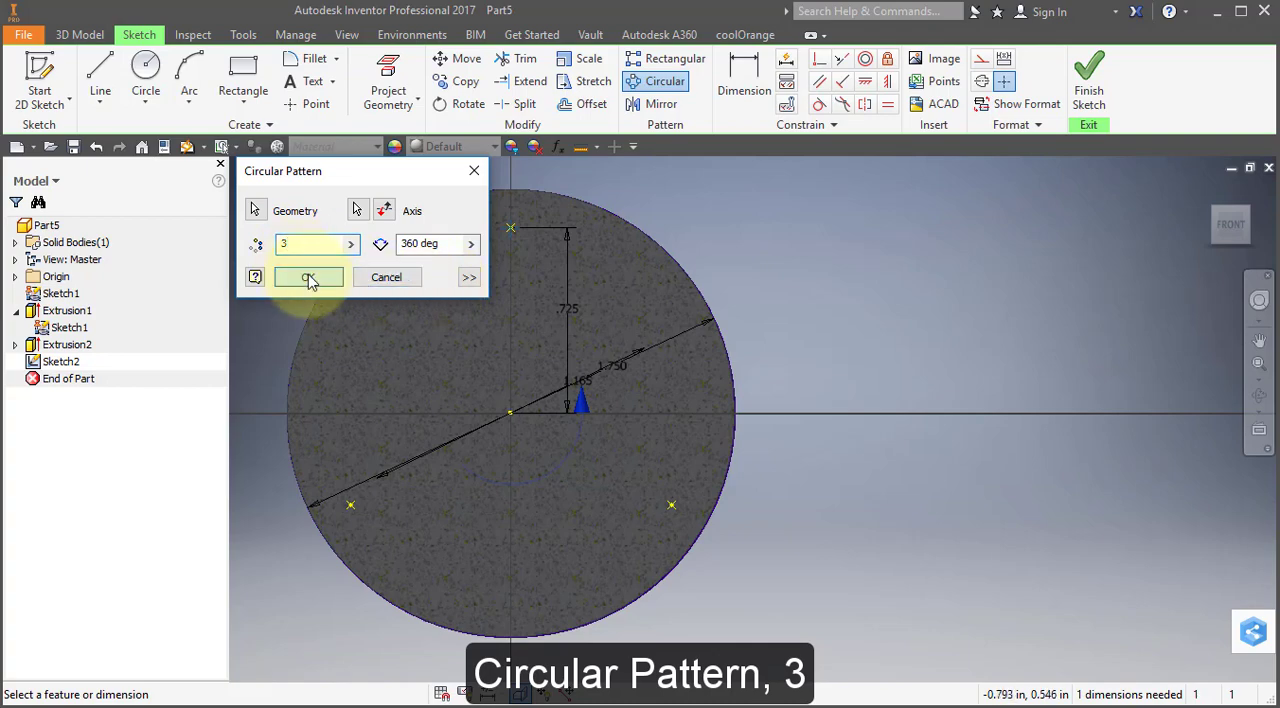
pyautogui.click(309, 280)
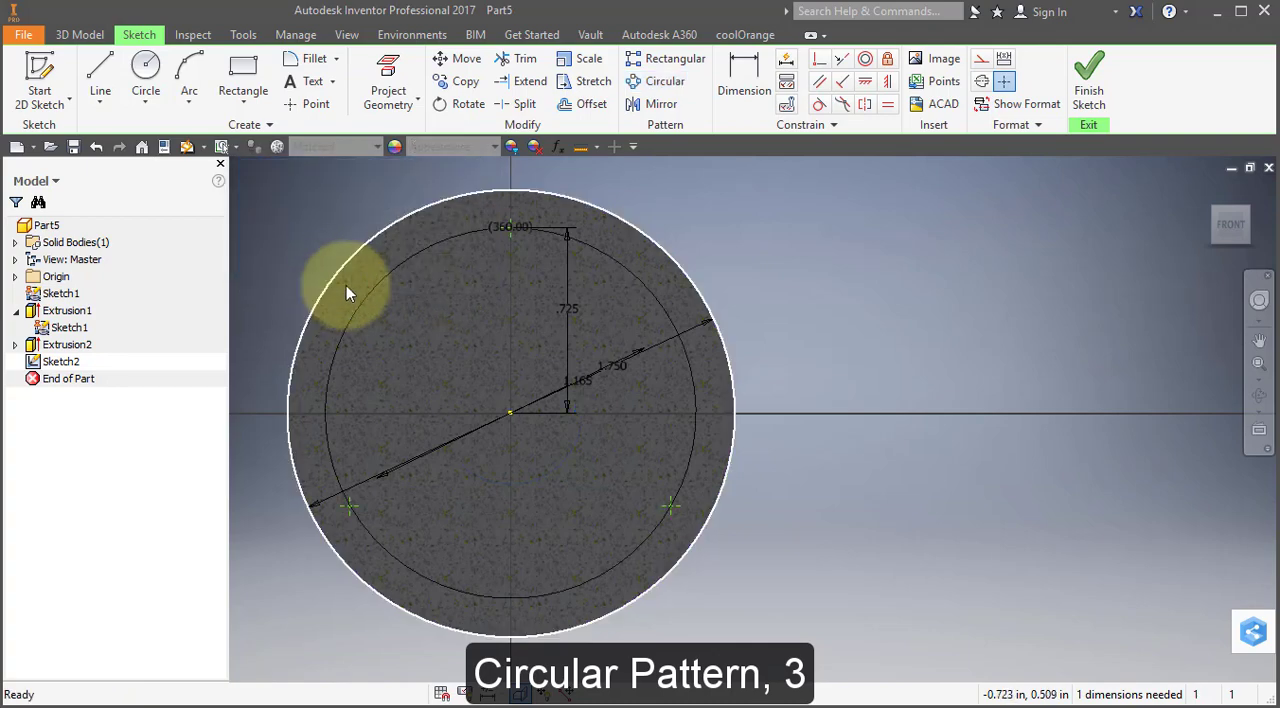
# Finish Sketch2 and orbit the flange to a frontal view.
pyautogui.click(1089, 80)
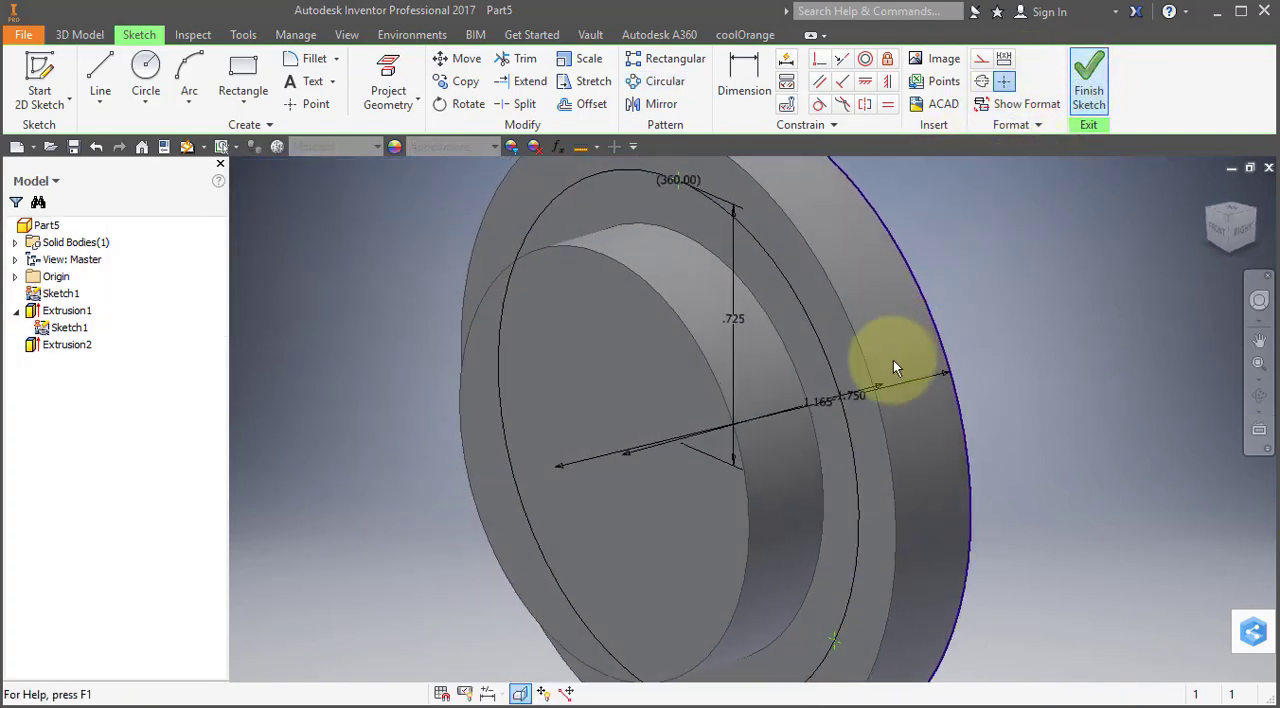
pyautogui.scroll(-3, 854, 378)
pyautogui.keyDown('shift'); pyautogui.moveTo(854, 378); pyautogui.dragTo(908, 366, button='middle'); pyautogui.keyUp('shift')
pyautogui.moveTo(808, 366); pyautogui.dragTo(559, 352, button='middle')
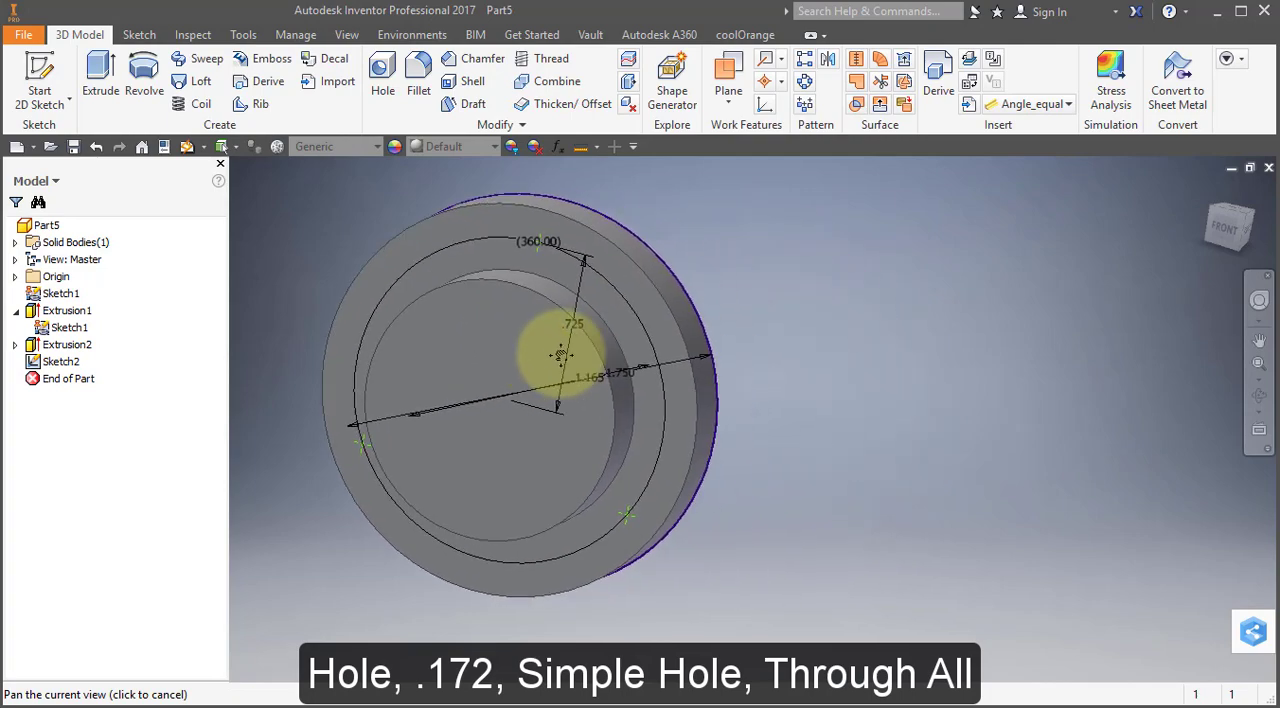
# Create Hole1: three 0.172 in simple, through-all holes at the sketch points.
pyautogui.click(383, 78)
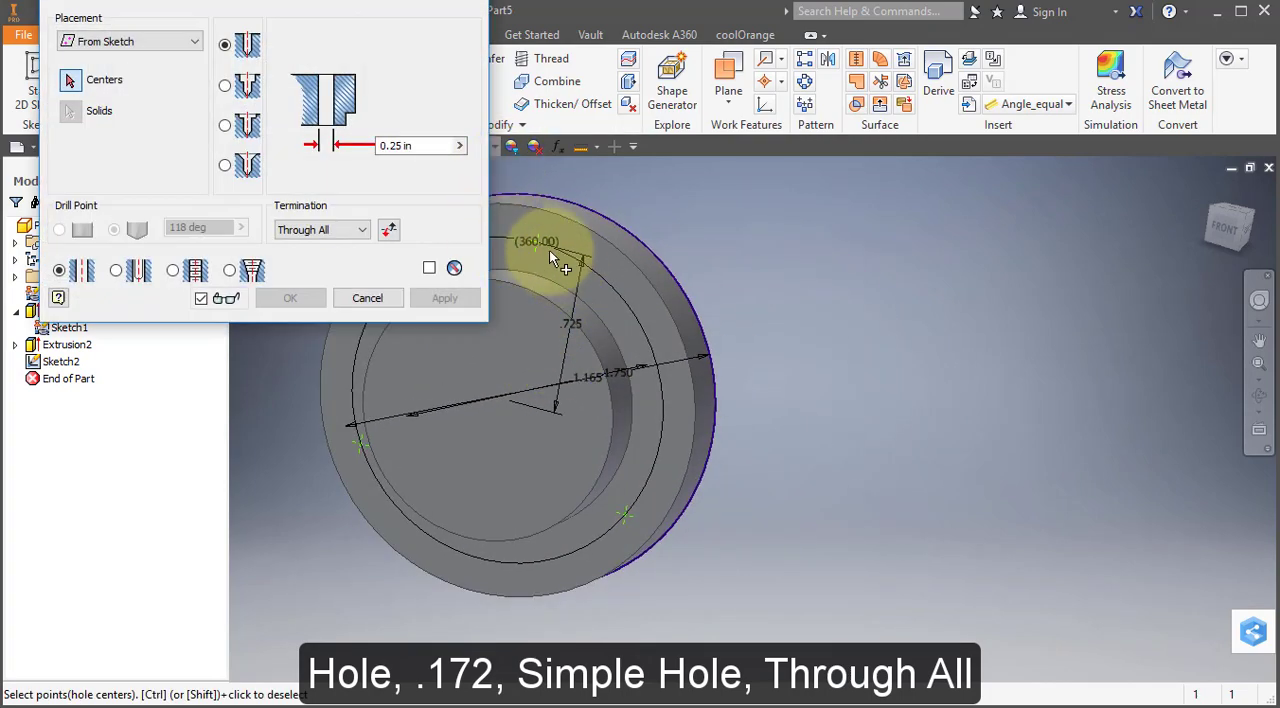
pyautogui.click(539, 244)
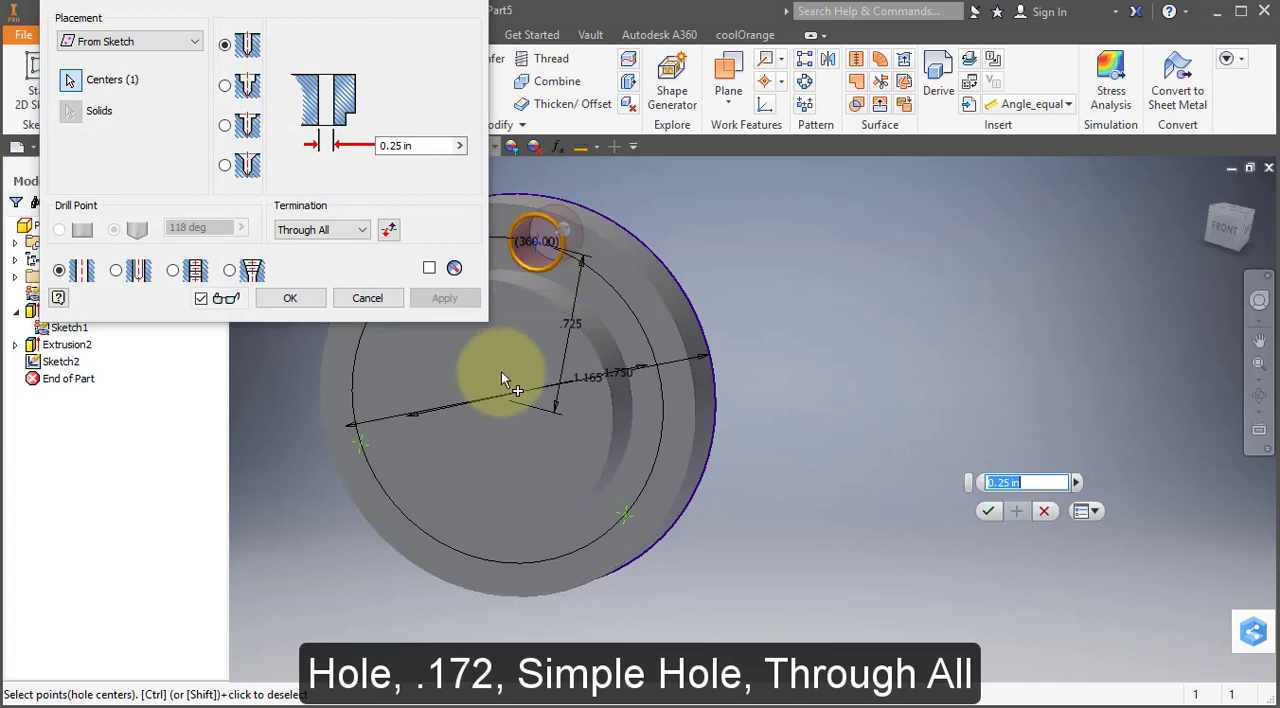
pyautogui.click(364, 440)
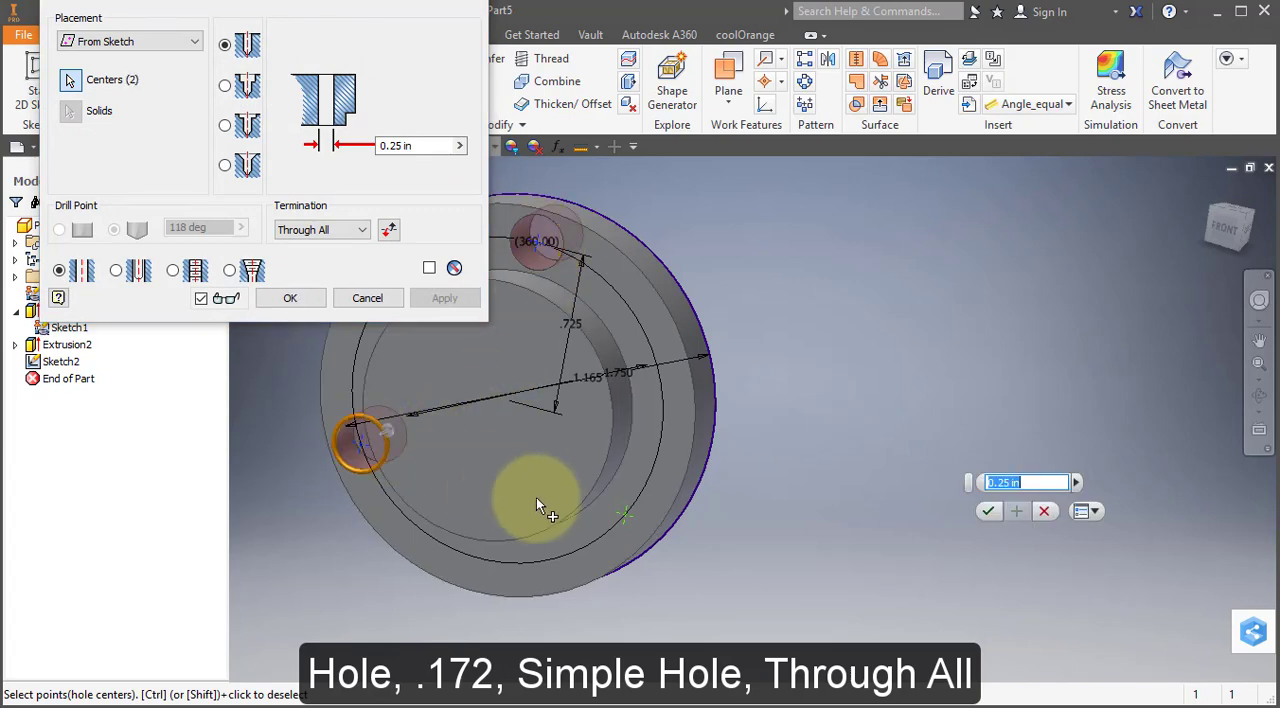
pyautogui.click(629, 516)
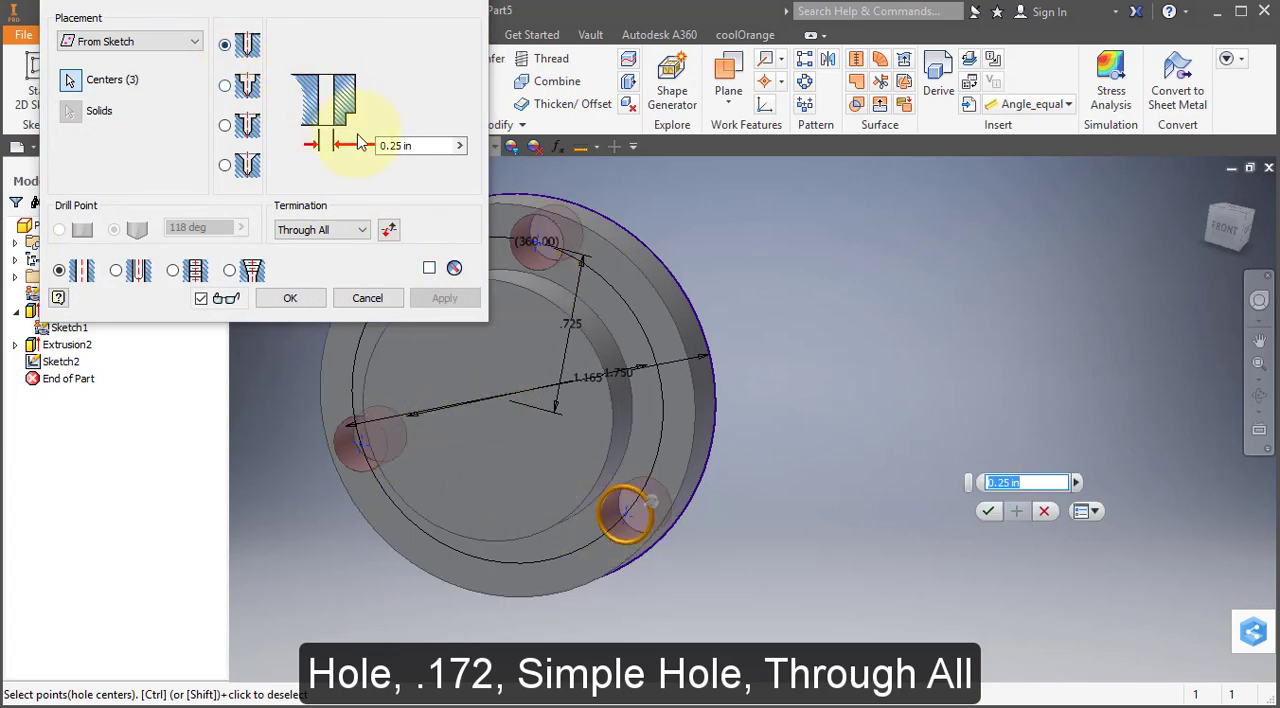
pyautogui.click(400, 146)
pyautogui.write('0.172')
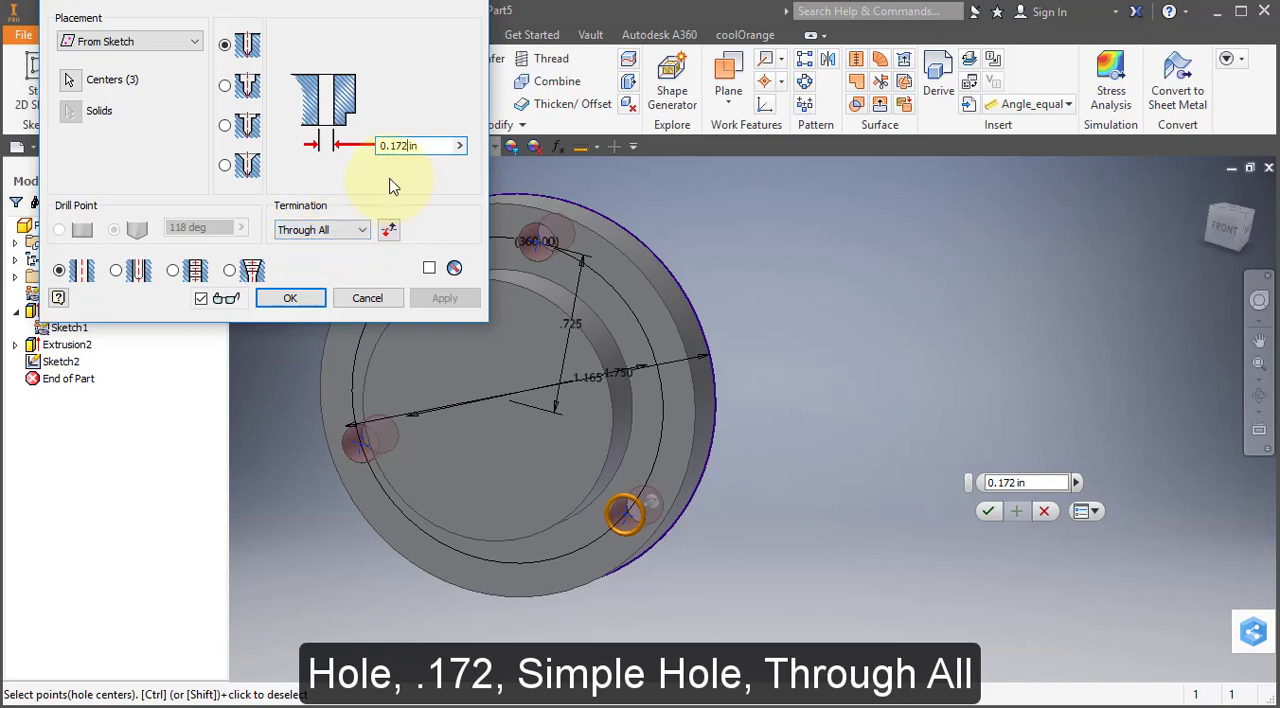
pyautogui.click(292, 300)
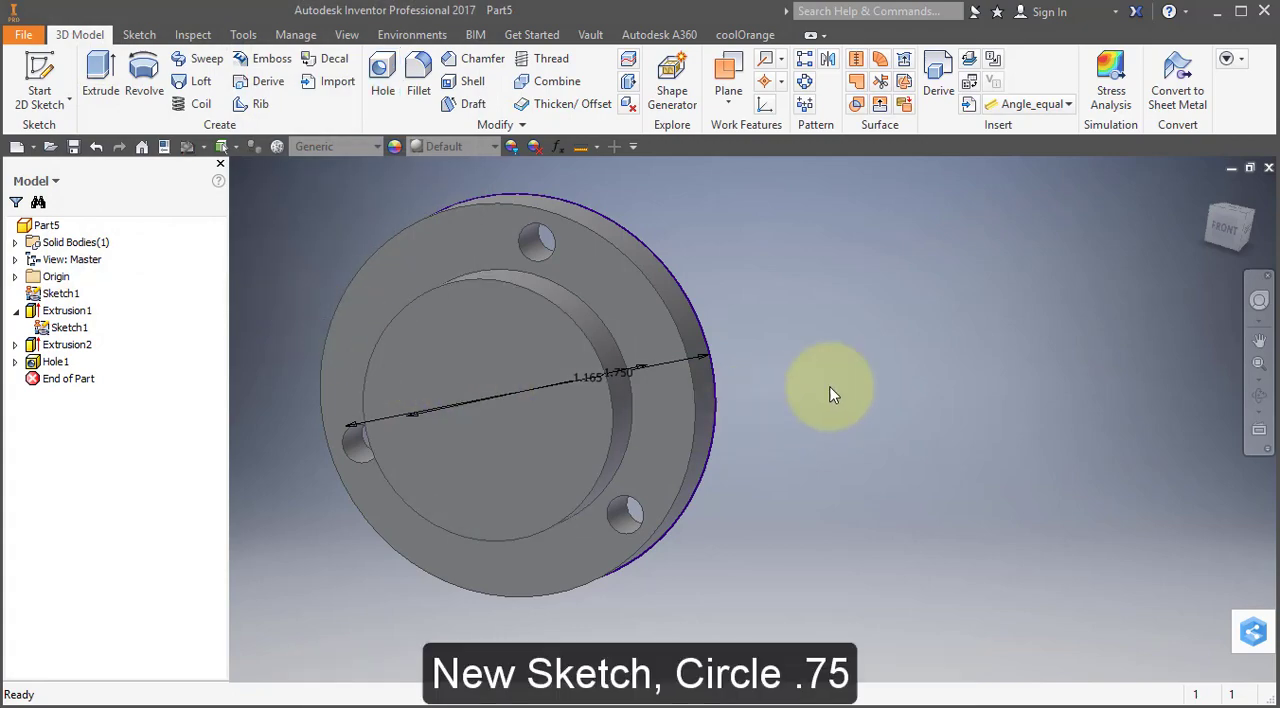
# Start a new 2D sketch on the flange's front face.
pyautogui.click(37, 66)
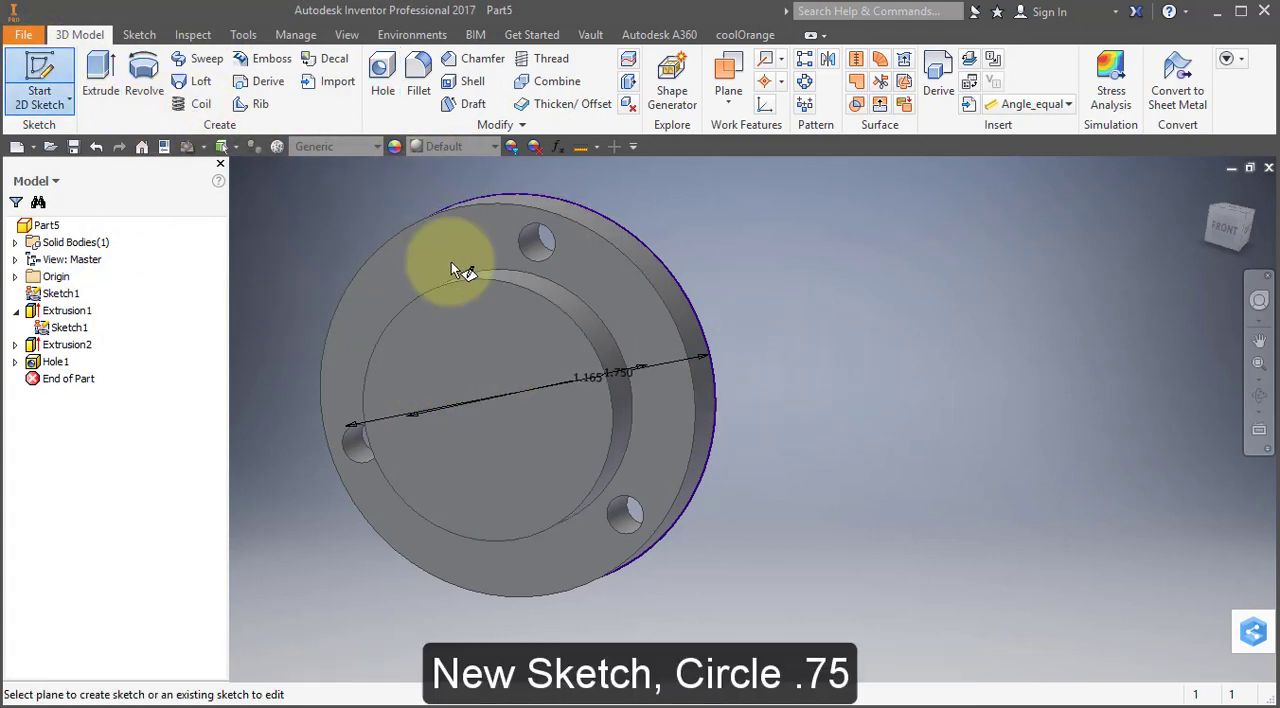
pyautogui.click(518, 335)
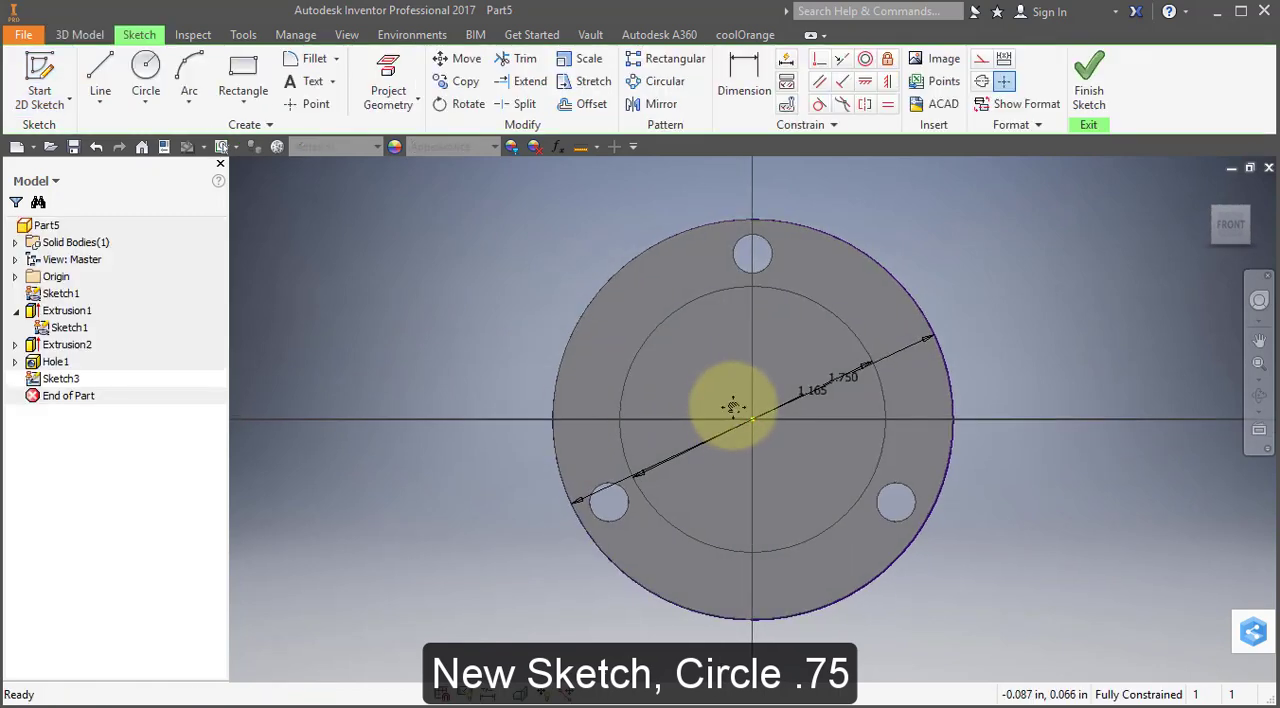
pyautogui.moveTo(729, 408); pyautogui.dragTo(488, 378, button='middle')
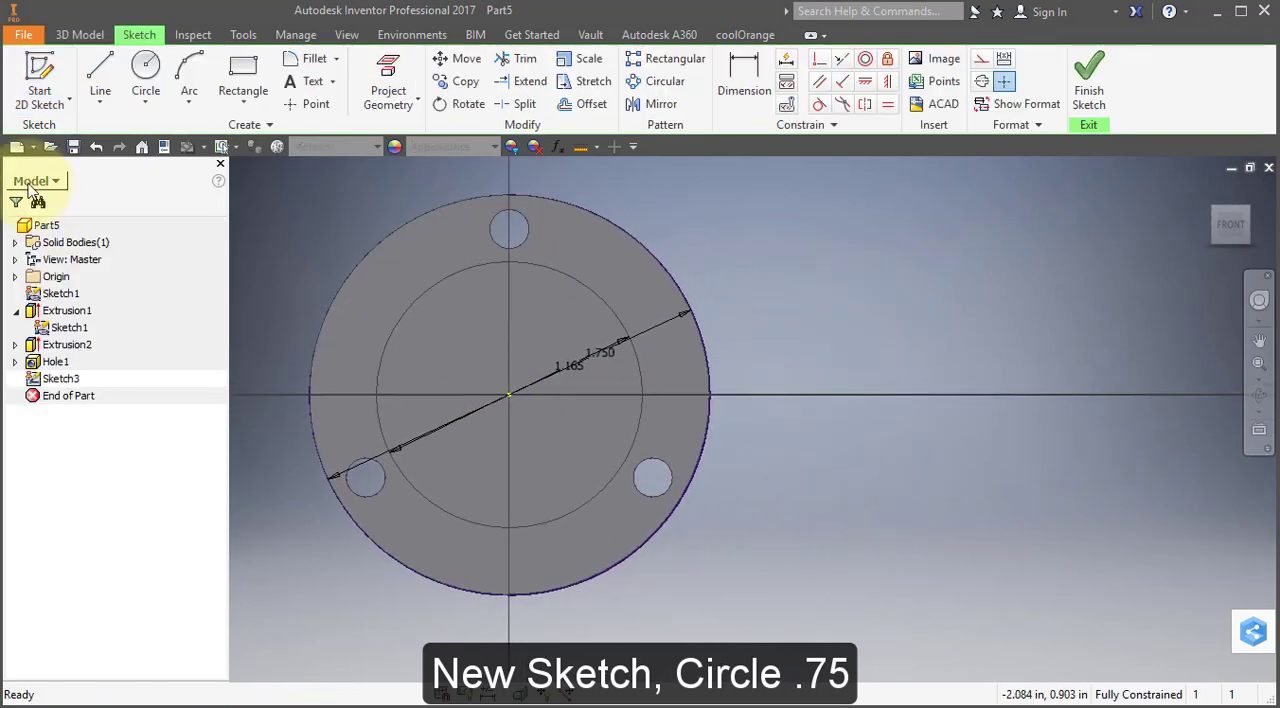
# Draw a 0.75 in diameter circle at the sketch origin and finish Sketch3.
pyautogui.click(145, 68)
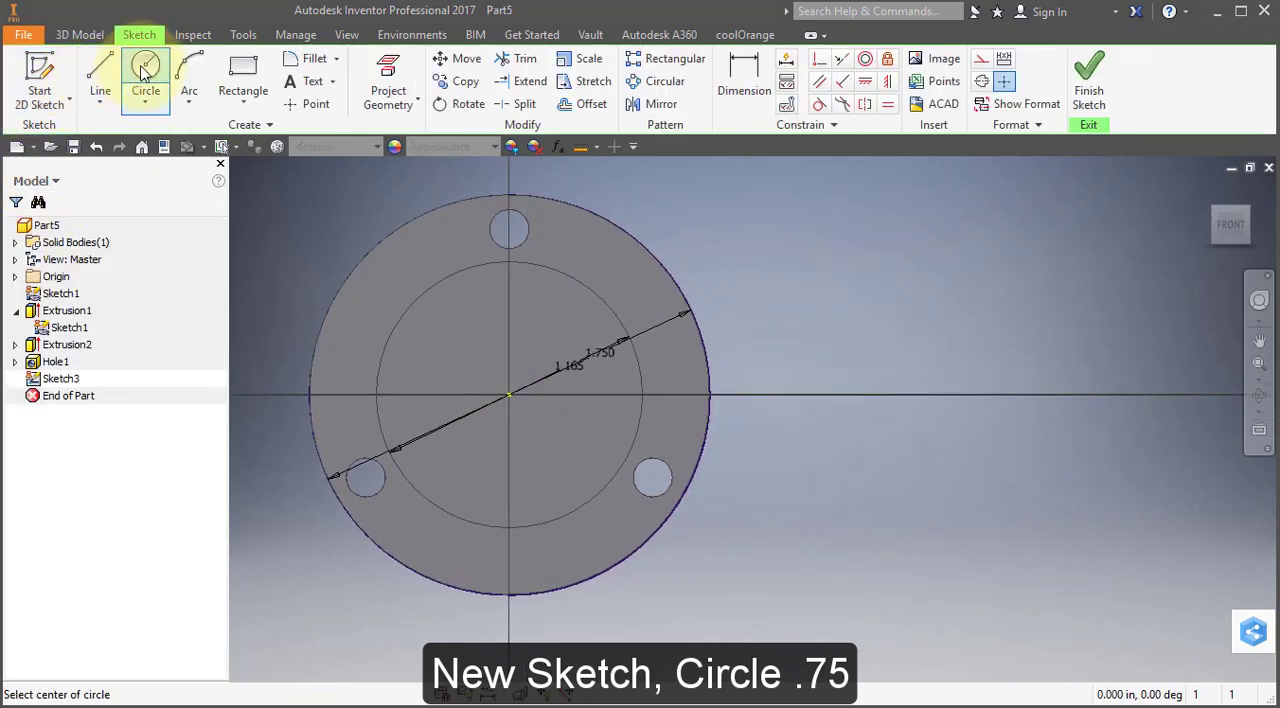
pyautogui.click(510, 397)
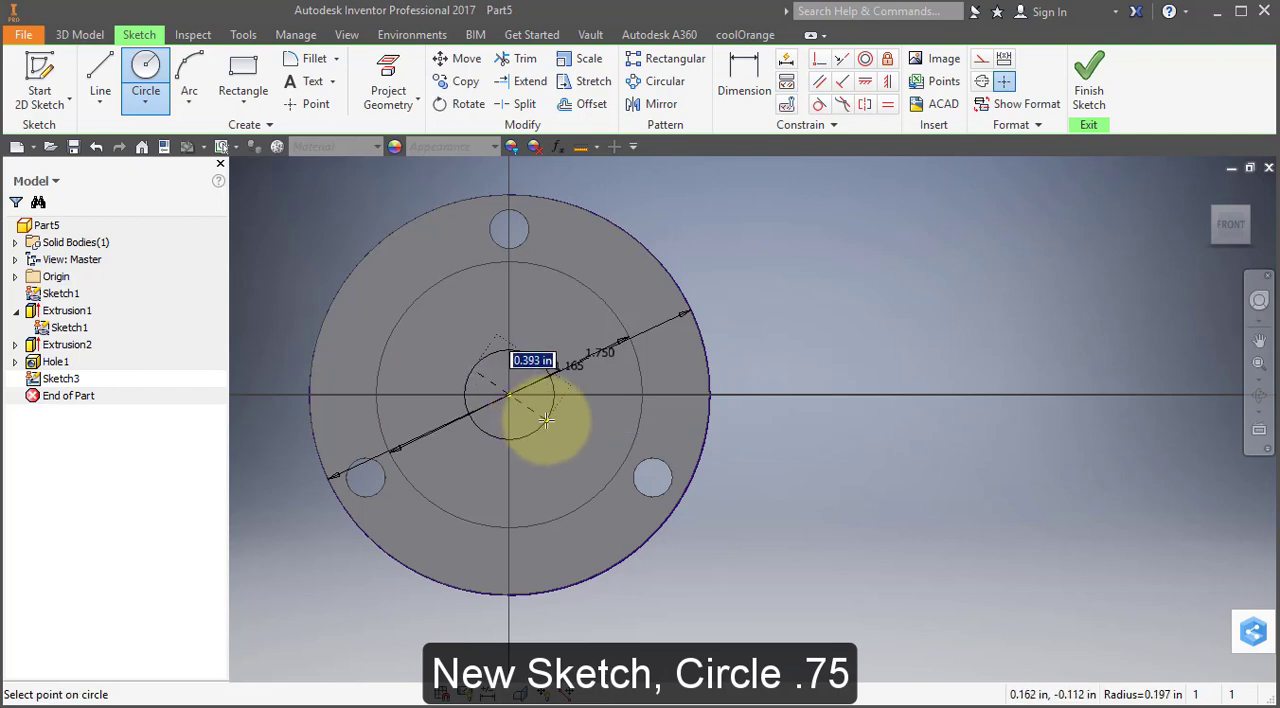
pyautogui.write('.75')
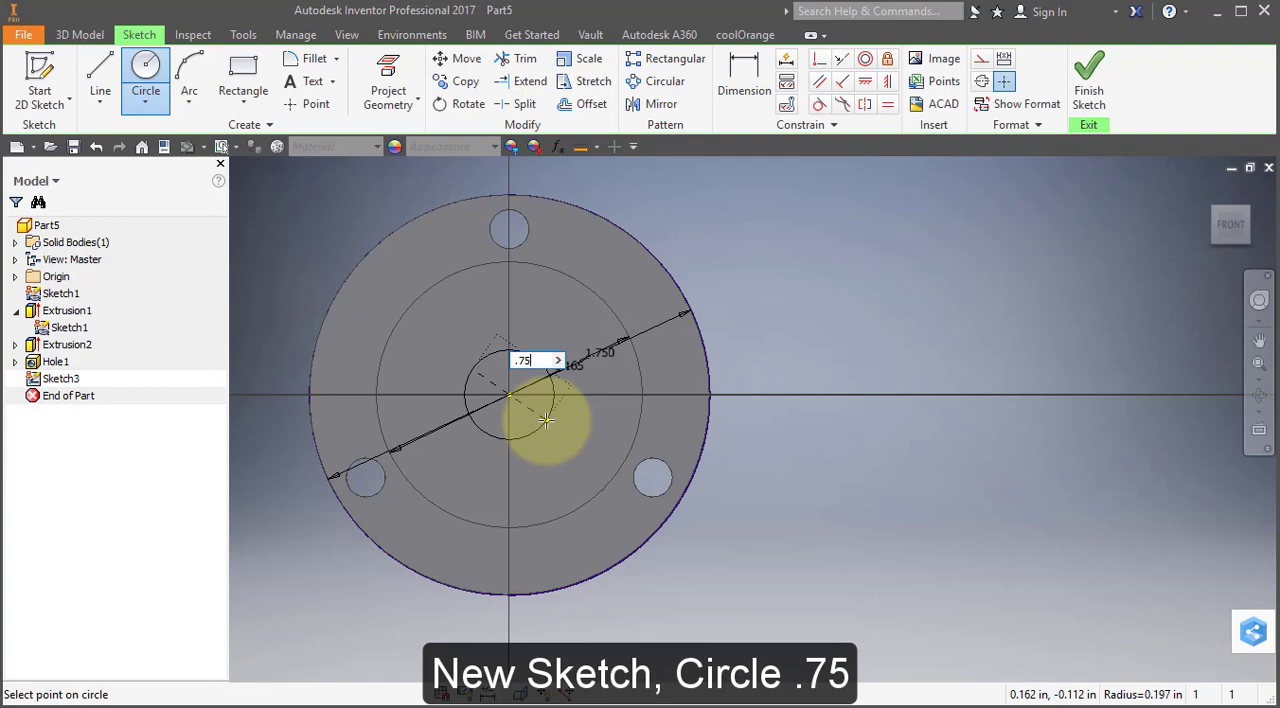
pyautogui.press('Return')
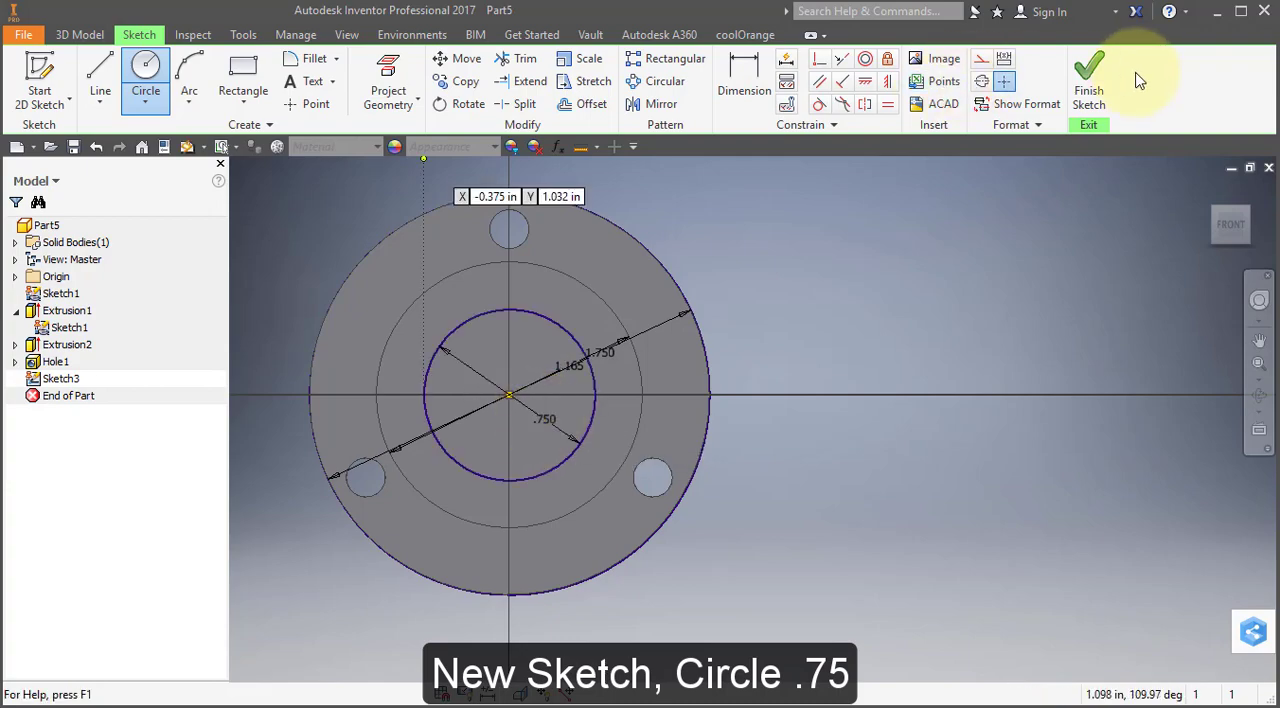
pyautogui.click(1089, 70)
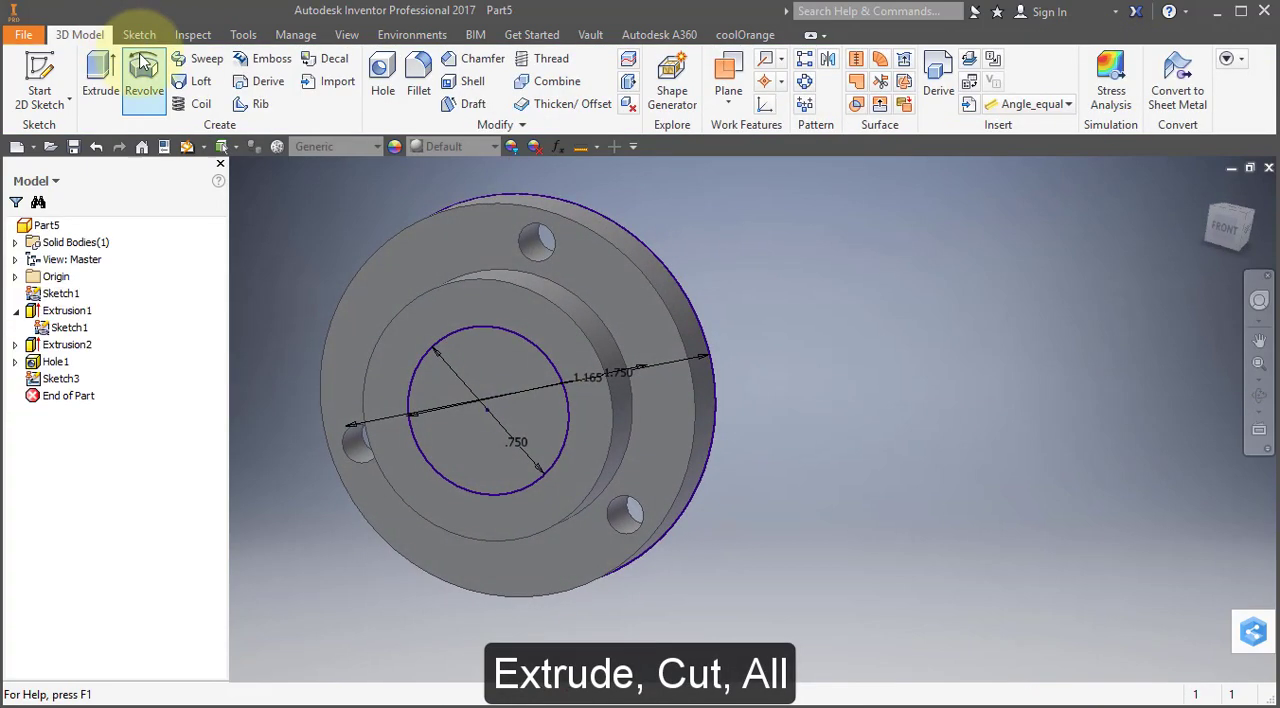
# Extrude-cut the 0.75 in circle with extents set to All, creating Extrusion3.
pyautogui.click(106, 80)
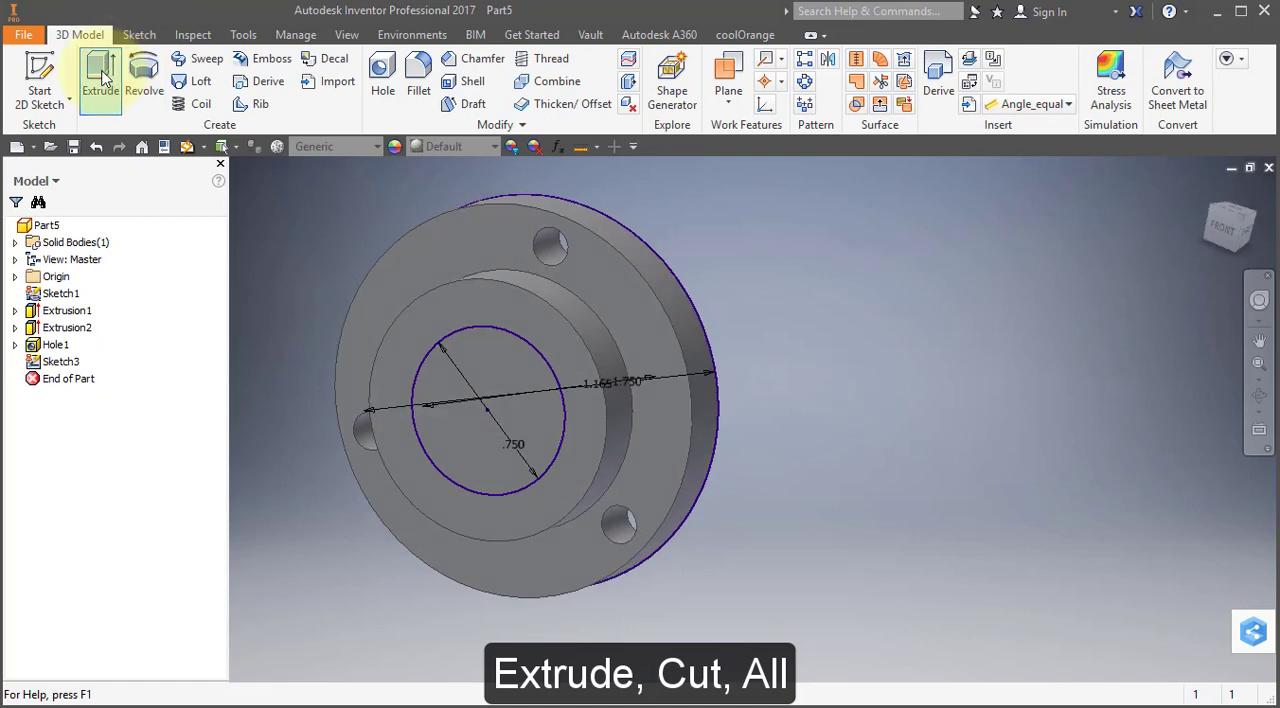
pyautogui.click(106, 80)
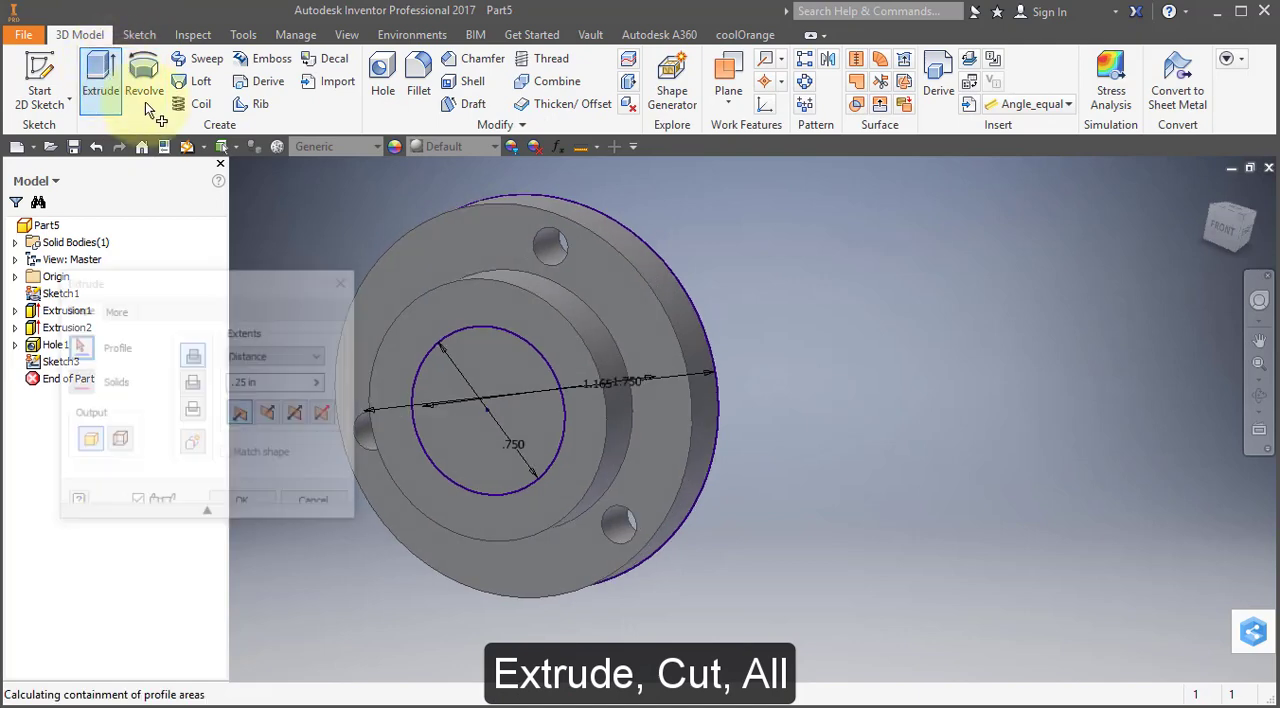
pyautogui.click(495, 386)
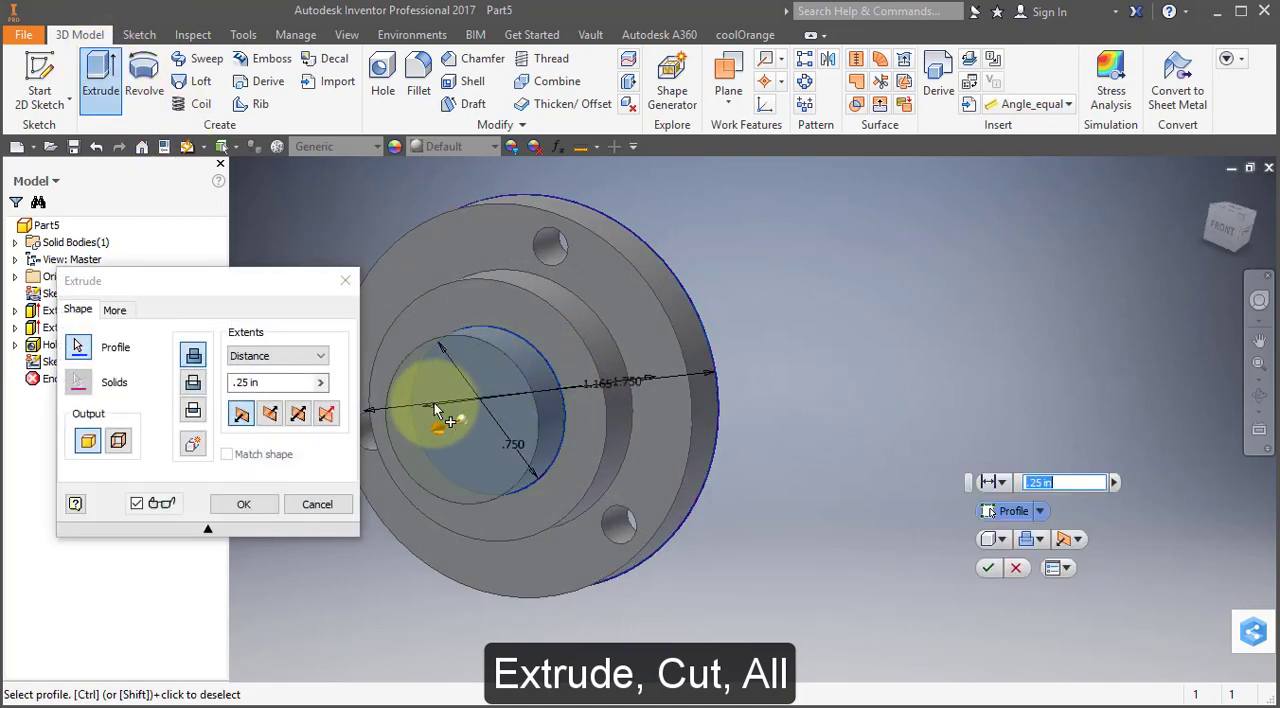
pyautogui.click(193, 385)
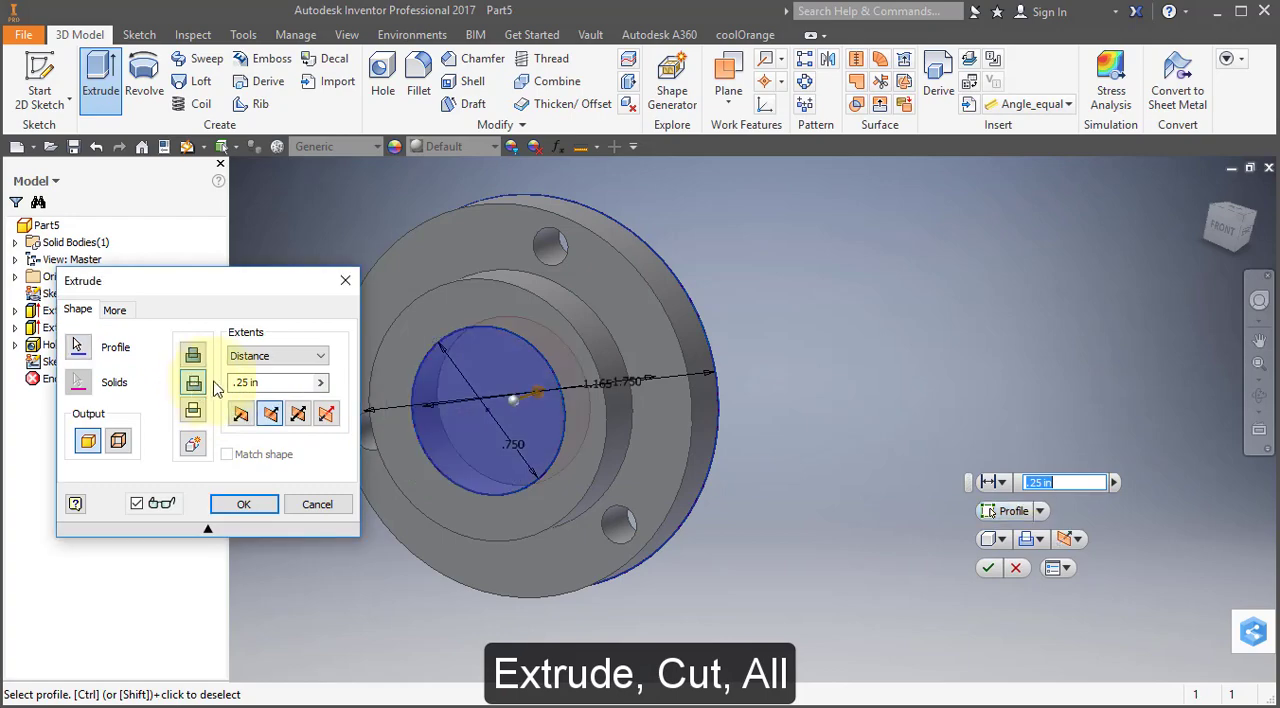
pyautogui.click(321, 357)
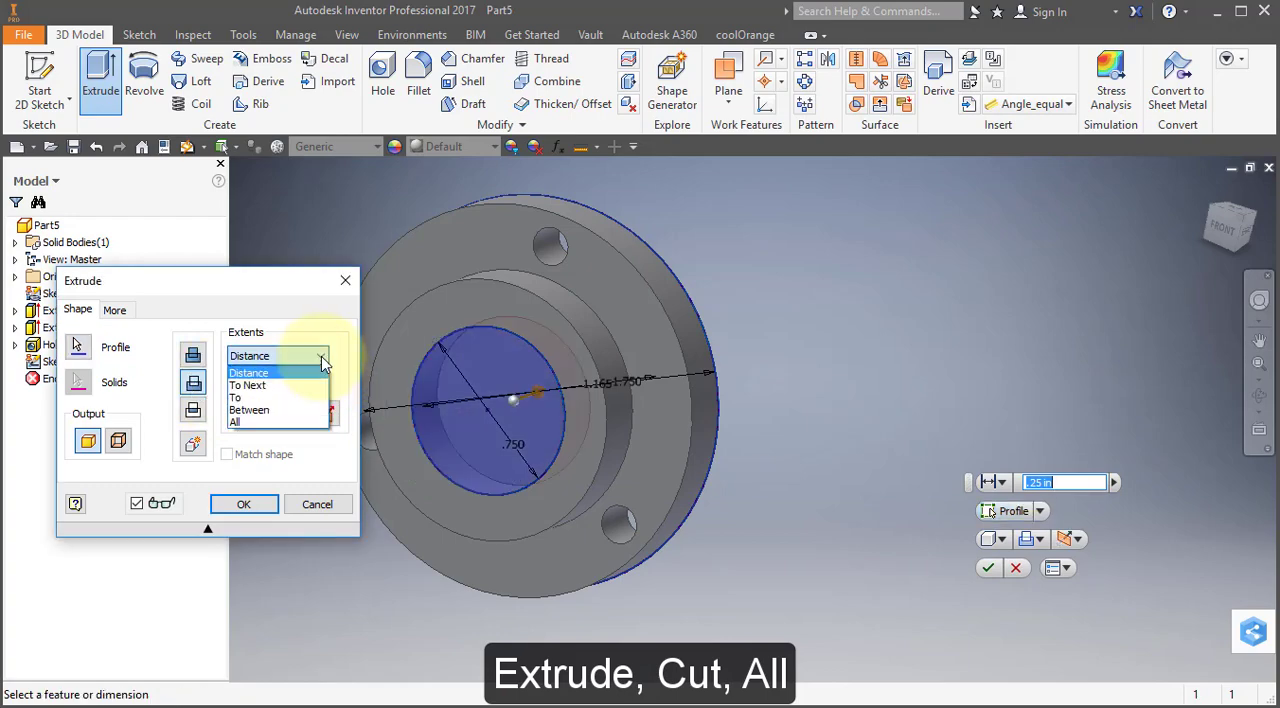
pyautogui.click(267, 424)
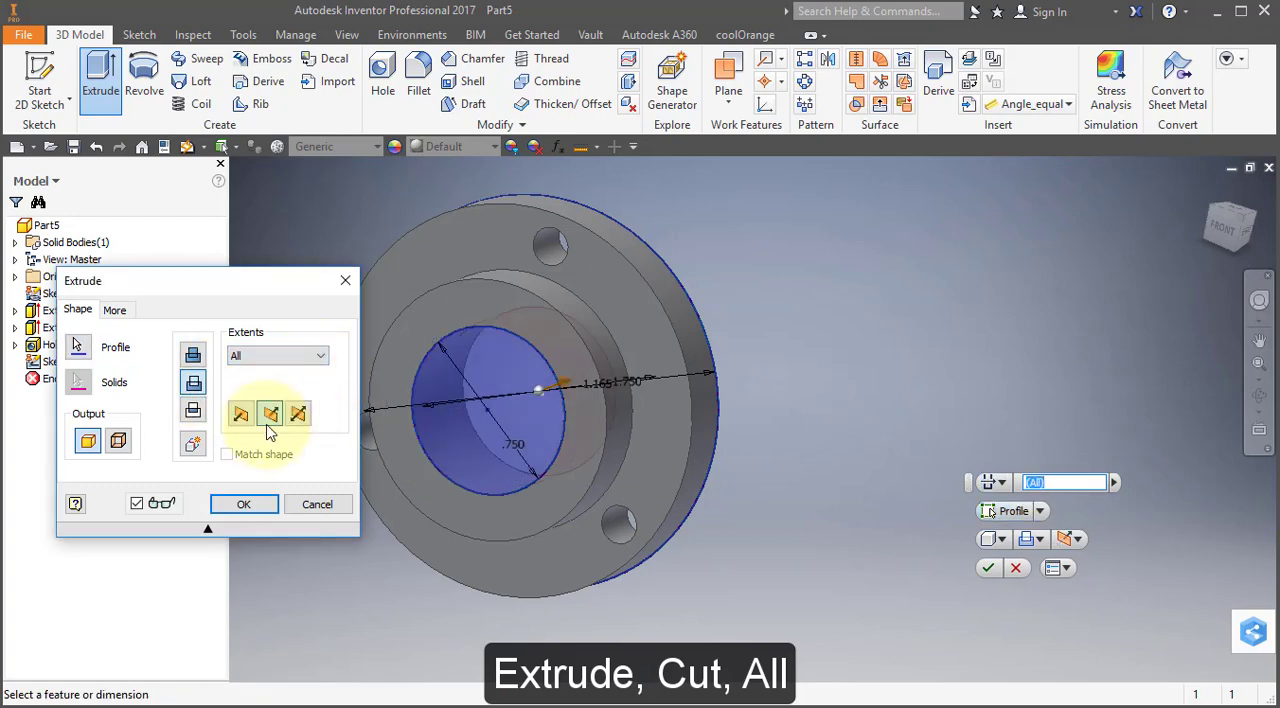
pyautogui.click(244, 504)
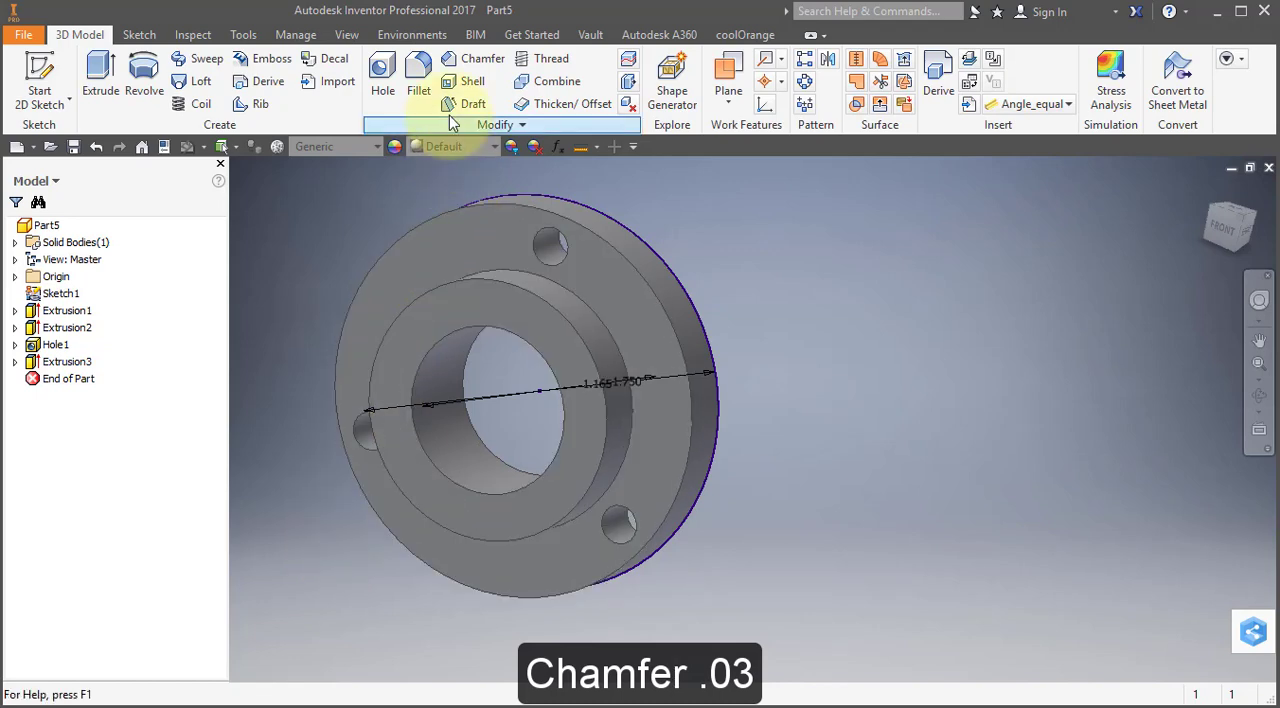
# Apply a 0.03 in chamfer to the inner boss edge and the outer flange rim edges.
pyautogui.click(458, 66)
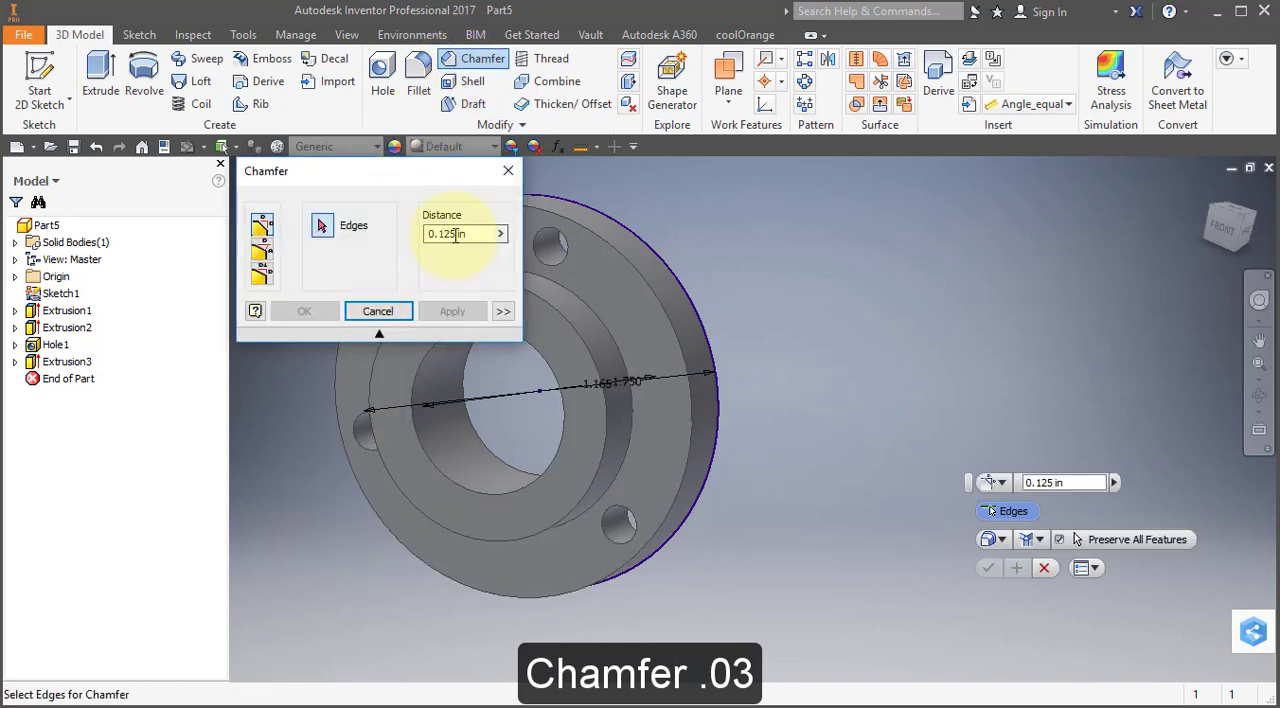
pyautogui.click(455, 233)
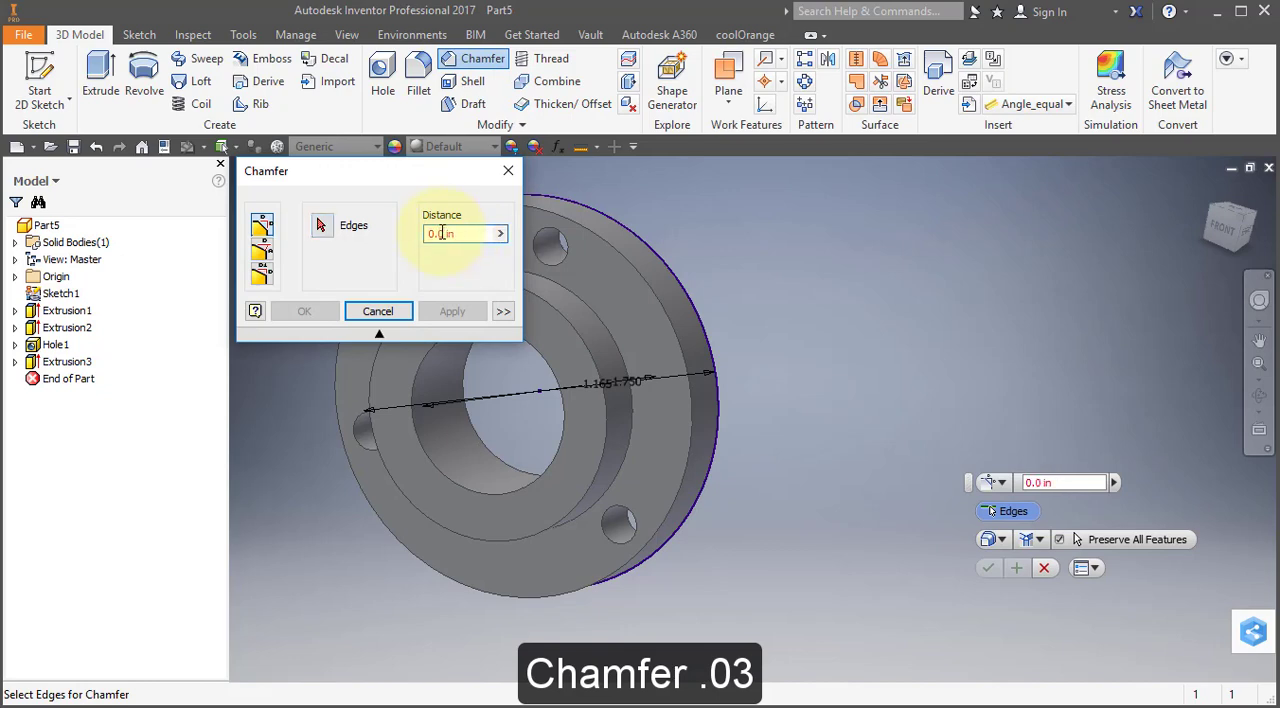
pyautogui.write('0.03')
pyautogui.press('Return')
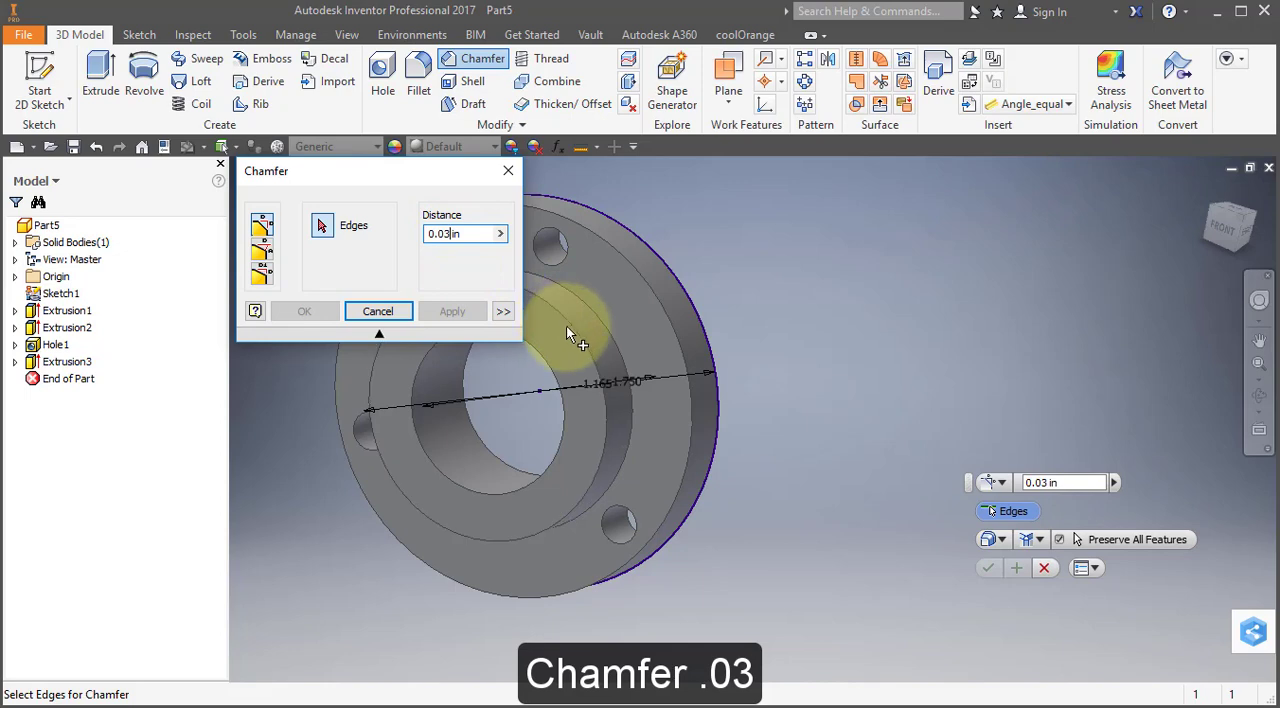
pyautogui.click(570, 326)
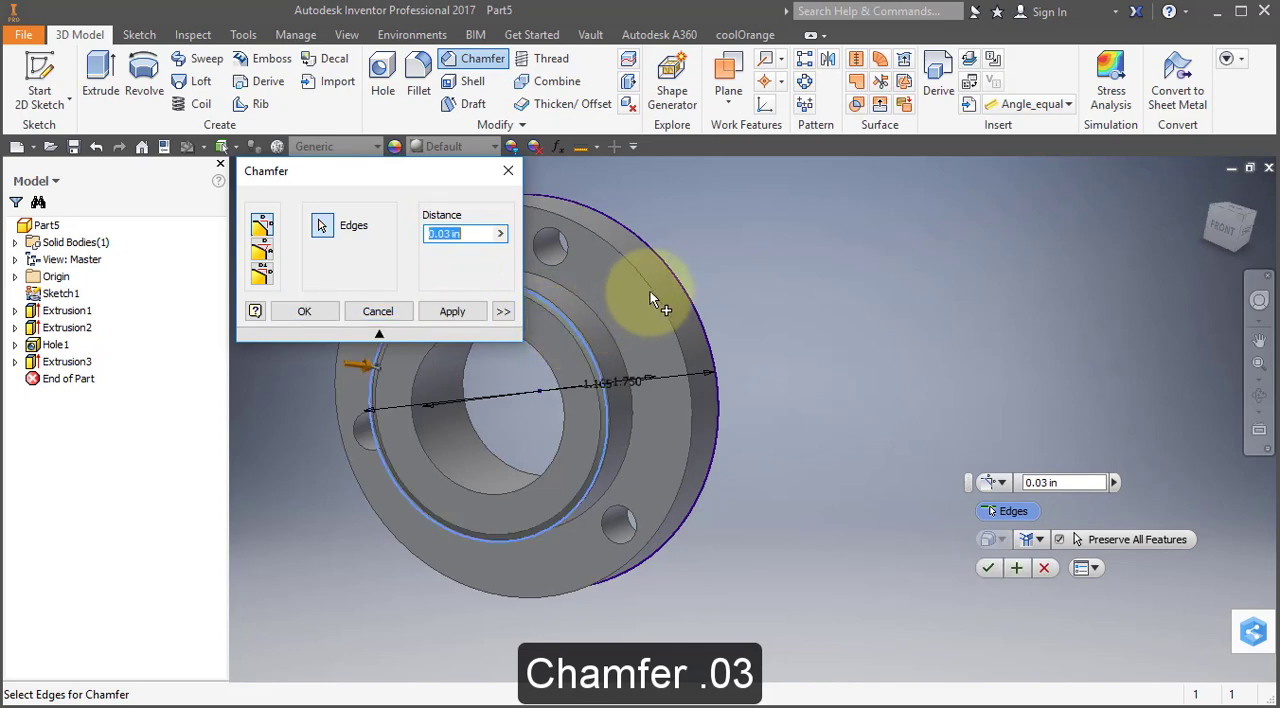
pyautogui.click(651, 290)
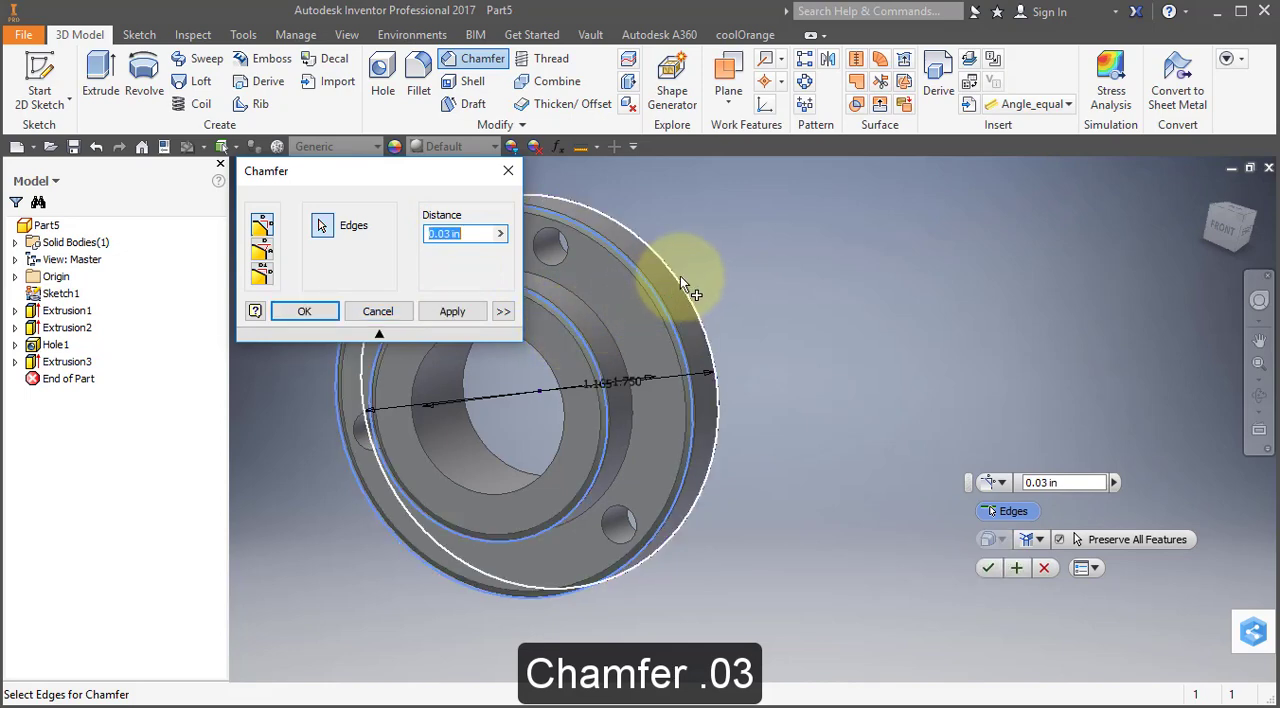
pyautogui.click(680, 280)
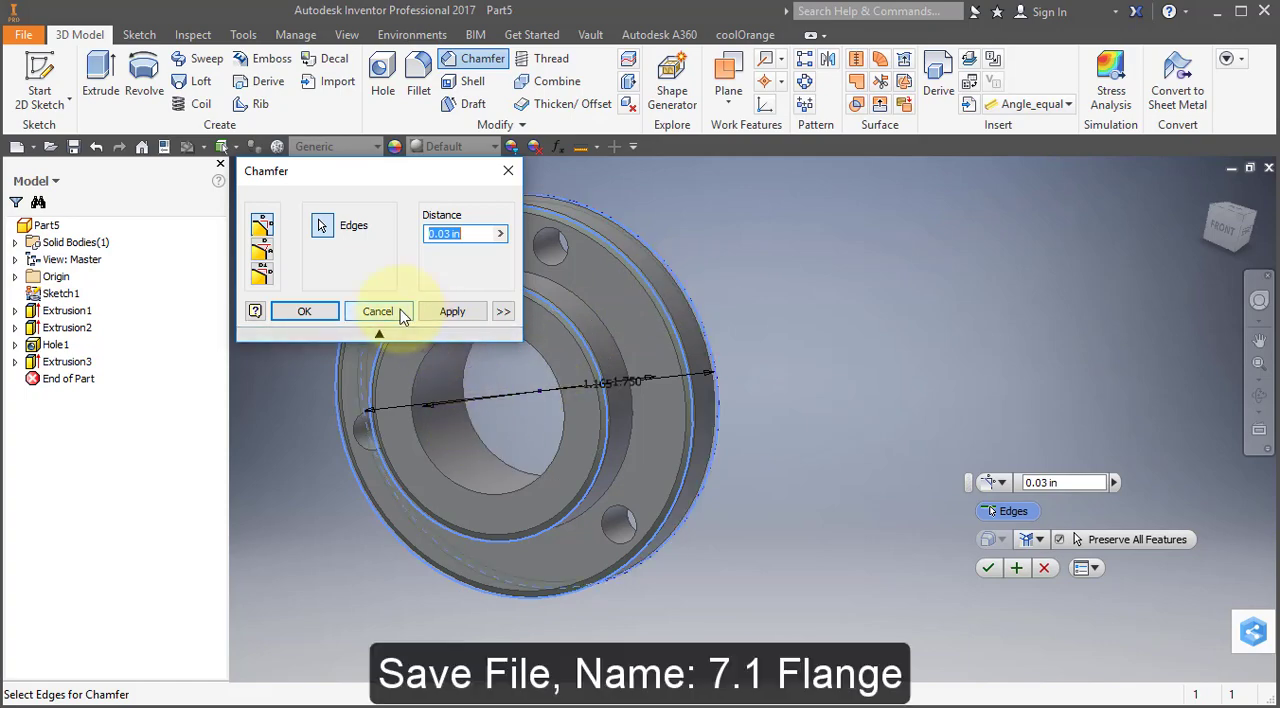
pyautogui.click(312, 312)
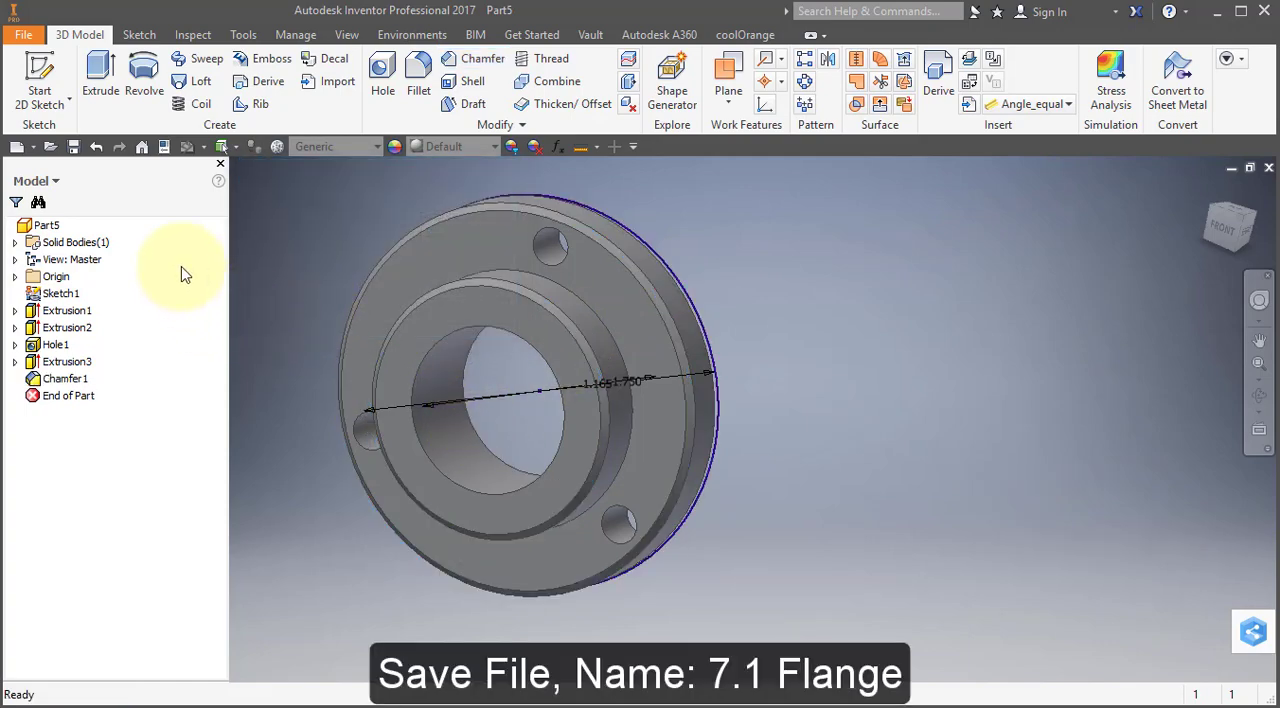
pyautogui.click(74, 147)
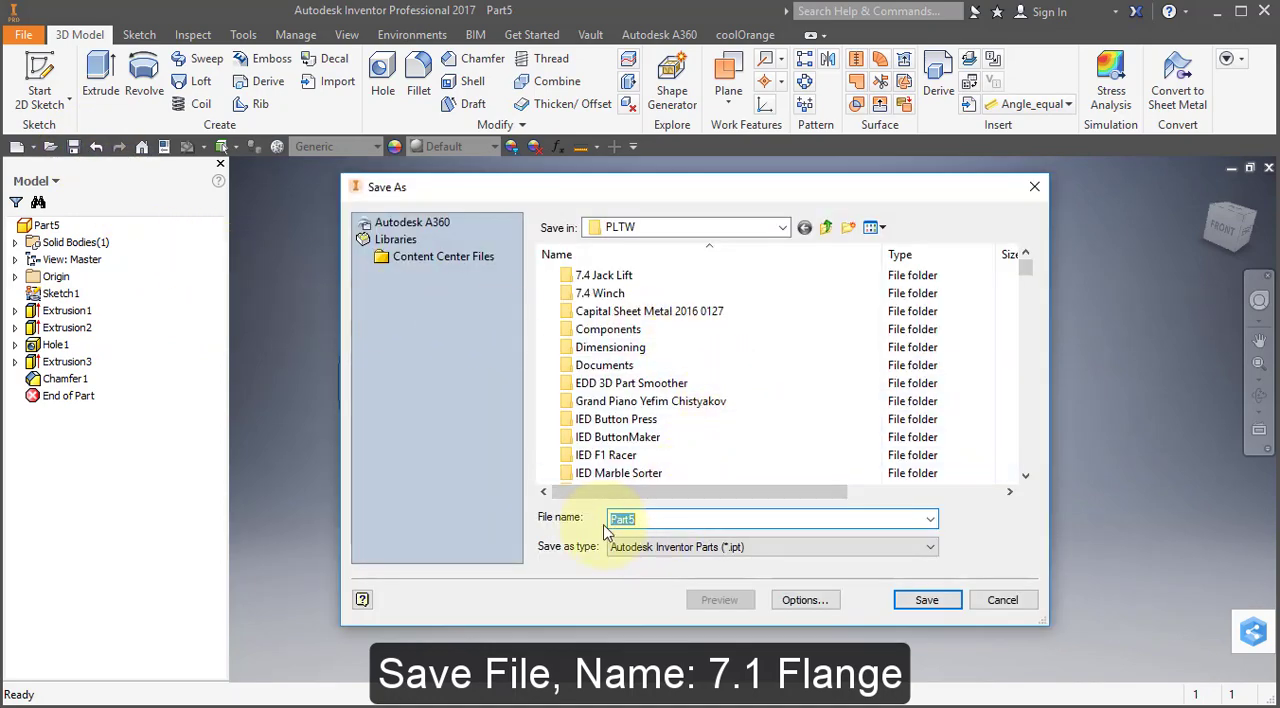
pyautogui.write('7.1 ')
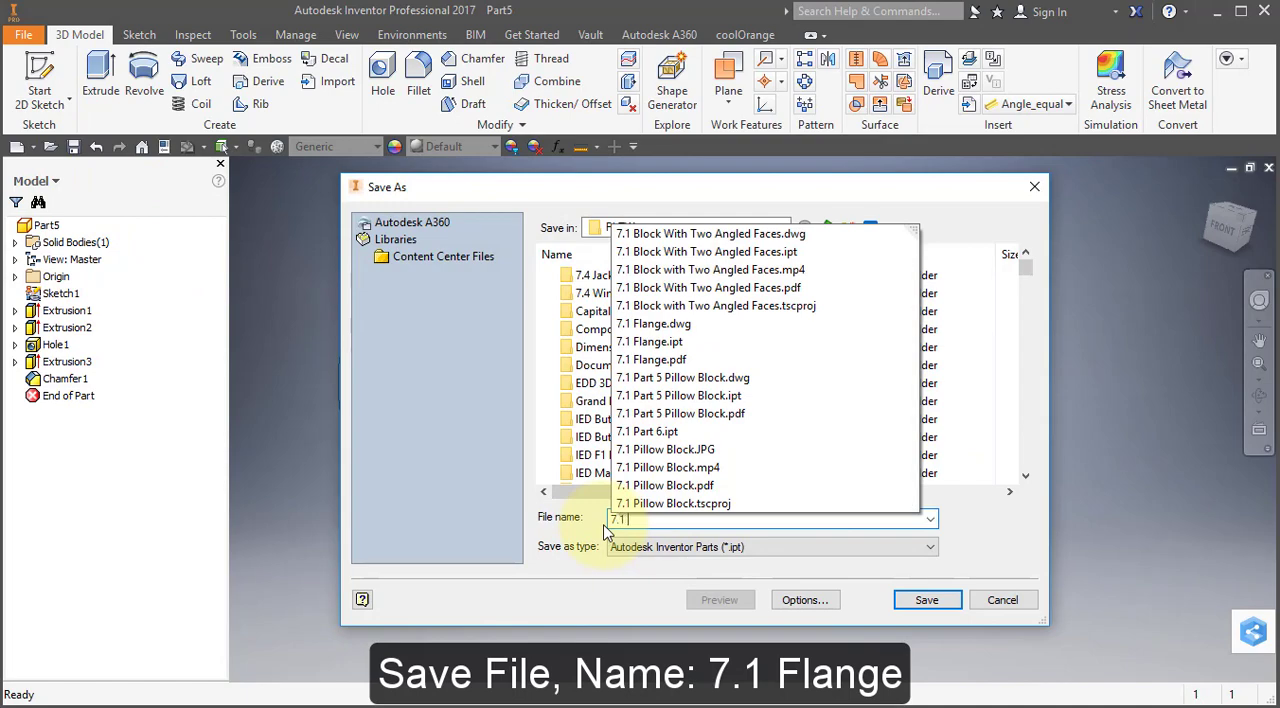
pyautogui.write('Flange')
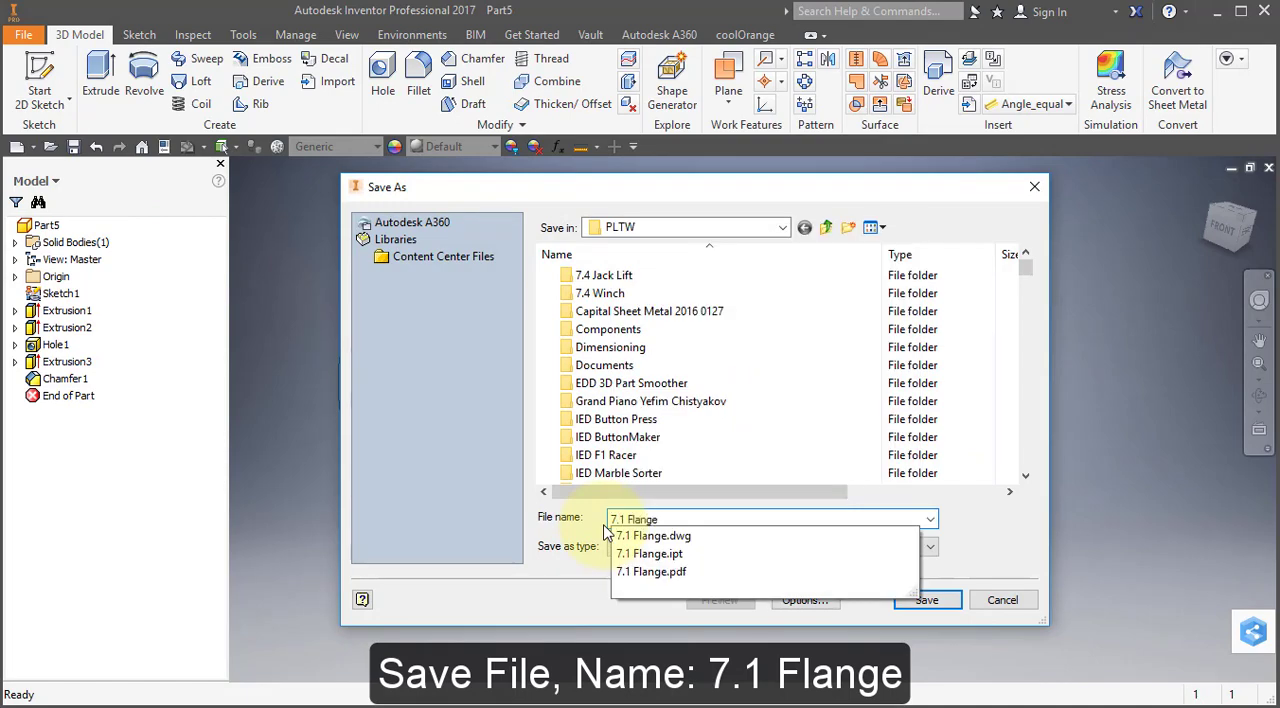
pyautogui.click(765, 564)
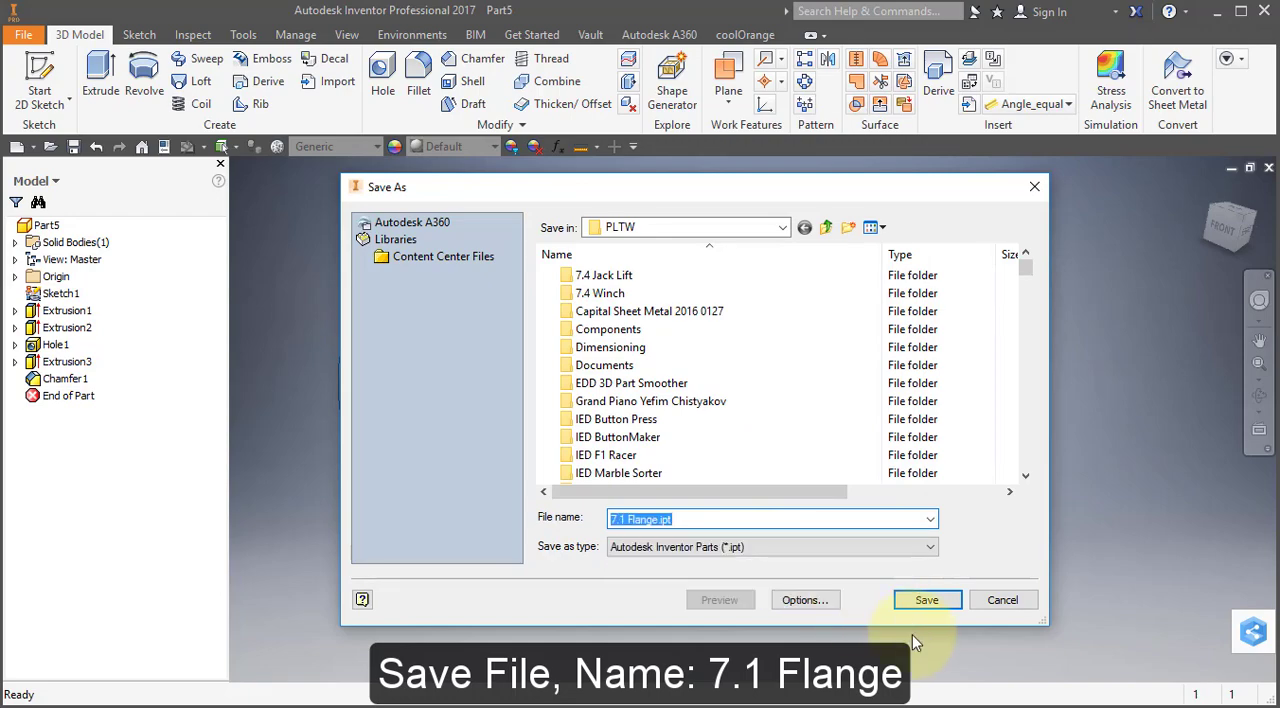
pyautogui.click(1000, 604)
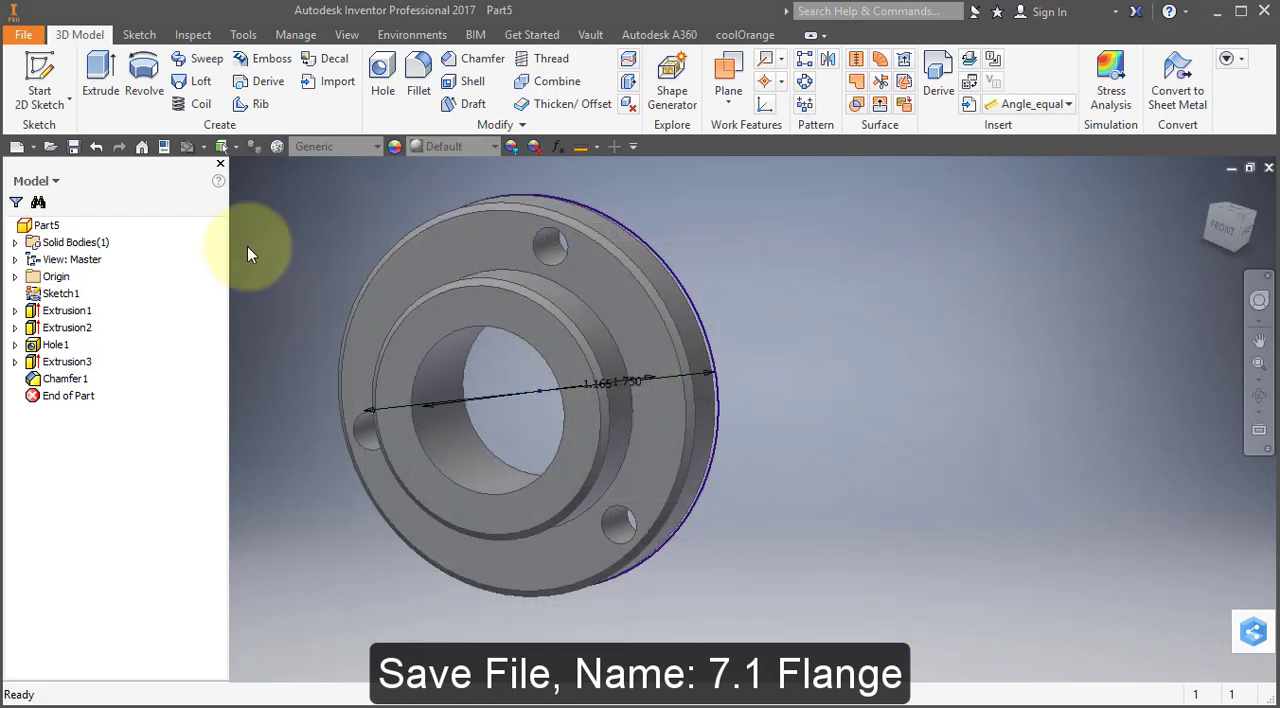
# Create a new drawing and start a base front view of the flange at 4:1 scale.
pyautogui.click(33, 147)
pyautogui.click(40, 210)
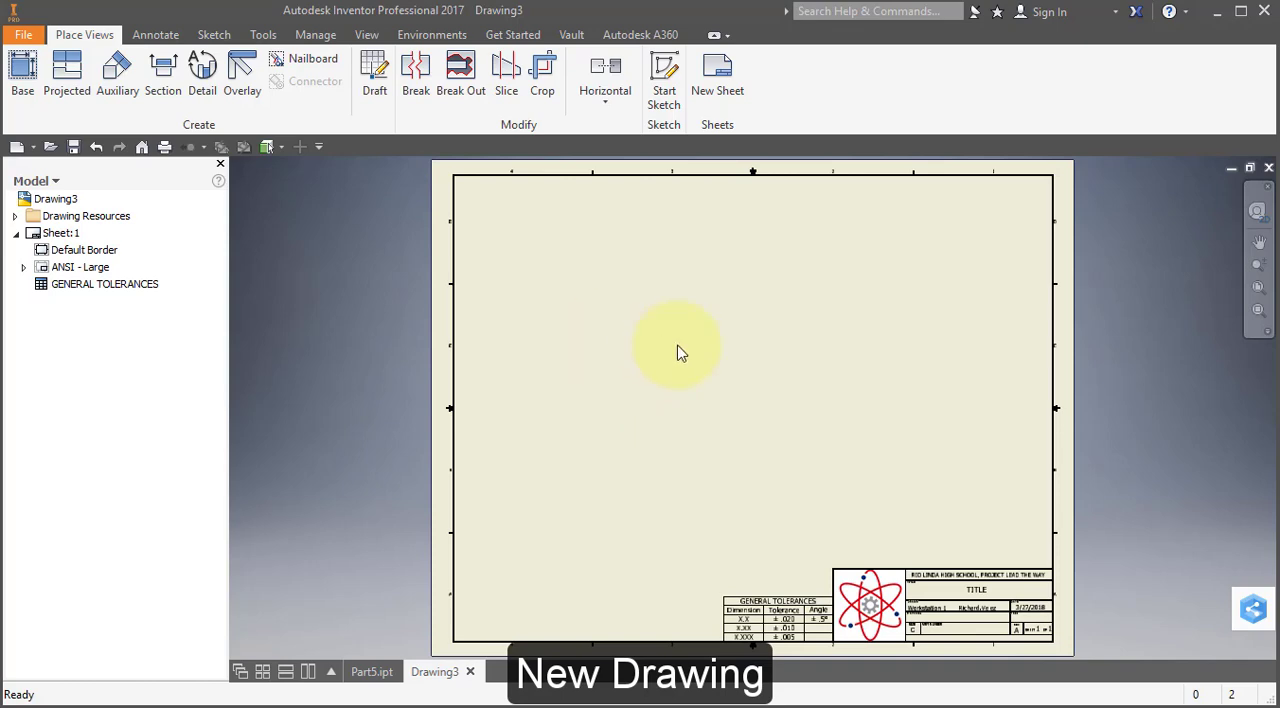
pyautogui.moveTo(677, 352); pyautogui.dragTo(502, 336, button='middle')
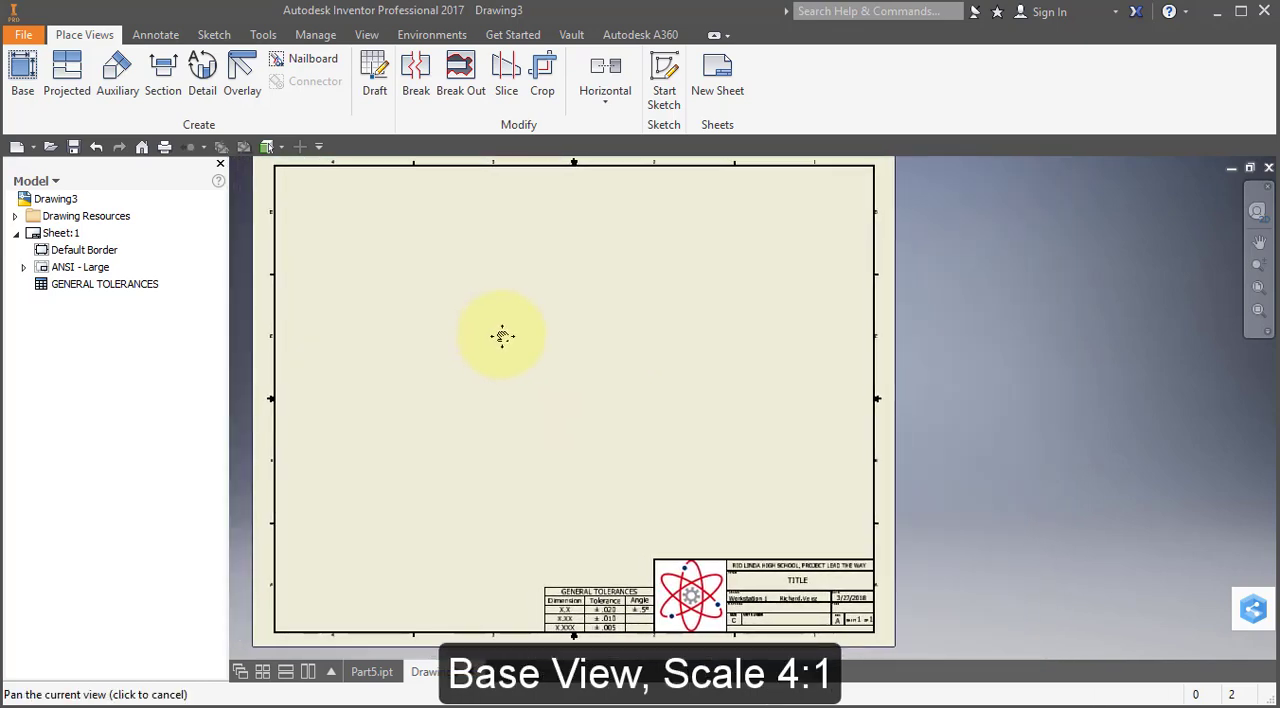
pyautogui.click(26, 70)
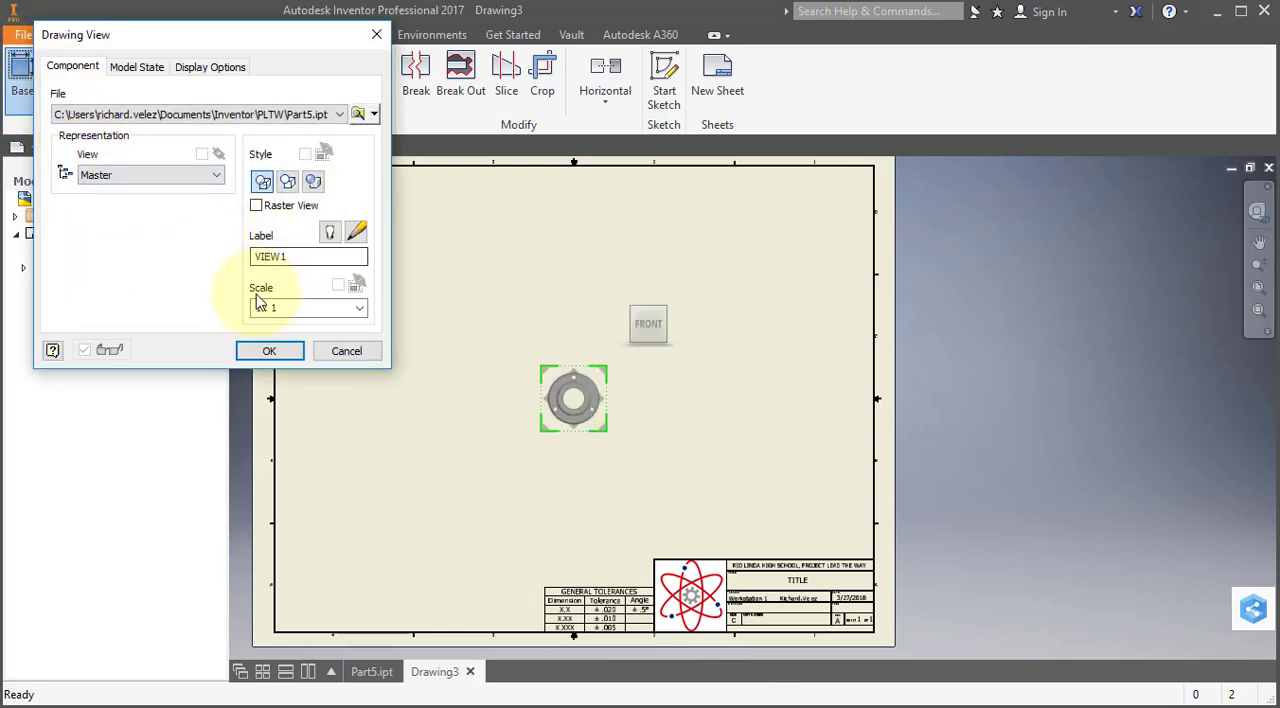
pyautogui.doubleClick(257, 305)
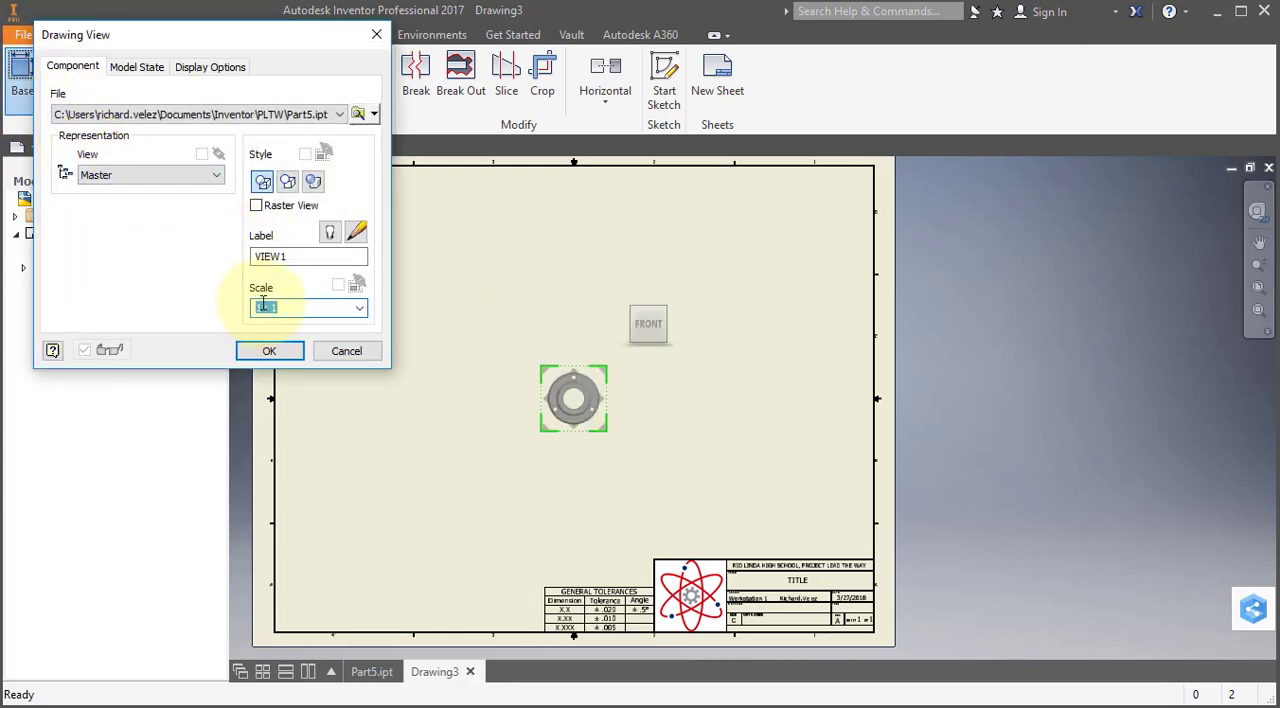
pyautogui.write('4')
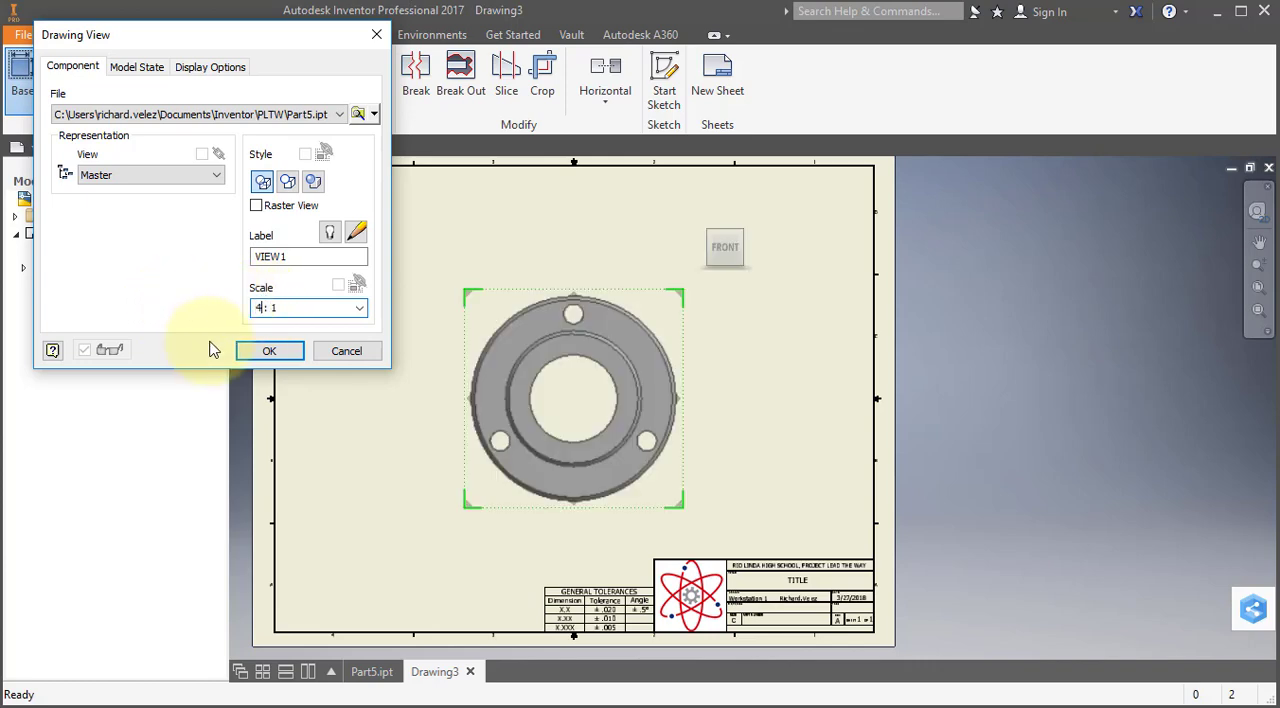
# Project a side view to the right and an isometric view at the top right.
pyautogui.moveTo(731, 357)
pyautogui.mouseDown()
pyautogui.moveTo(697, 382)
pyautogui.moveTo(767, 384)
pyautogui.mouseUp()
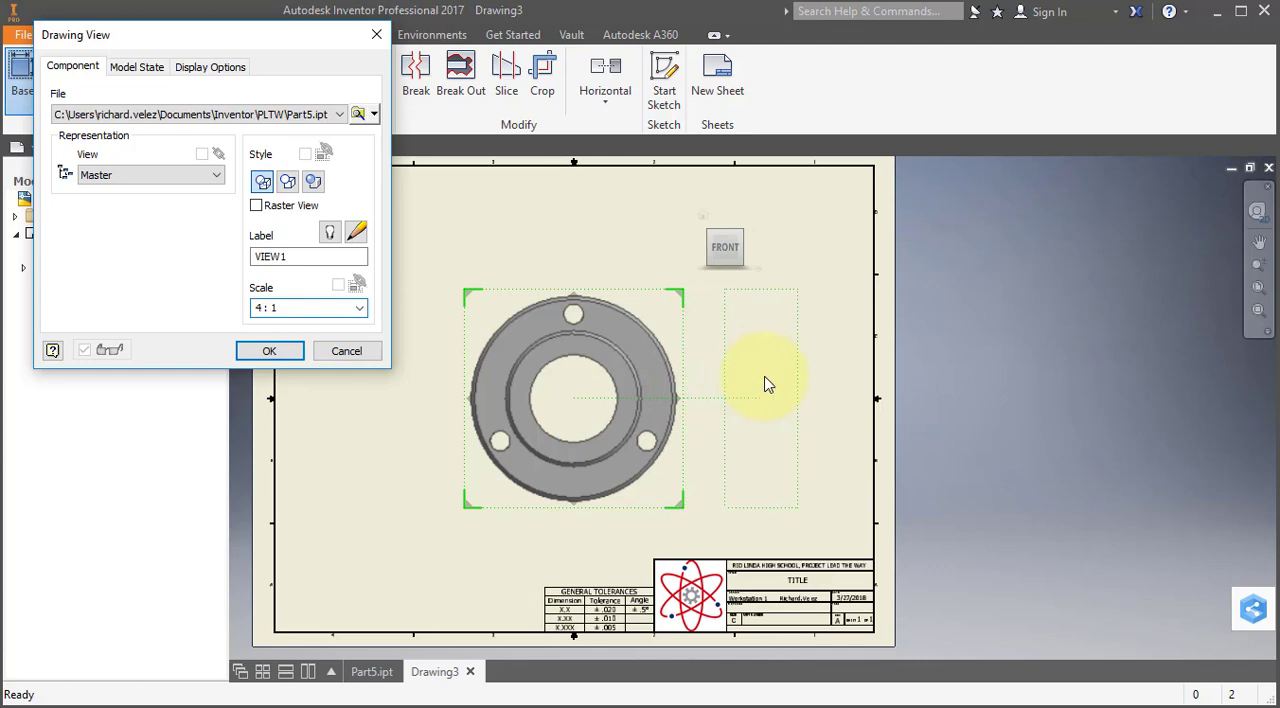
pyautogui.click(770, 380)
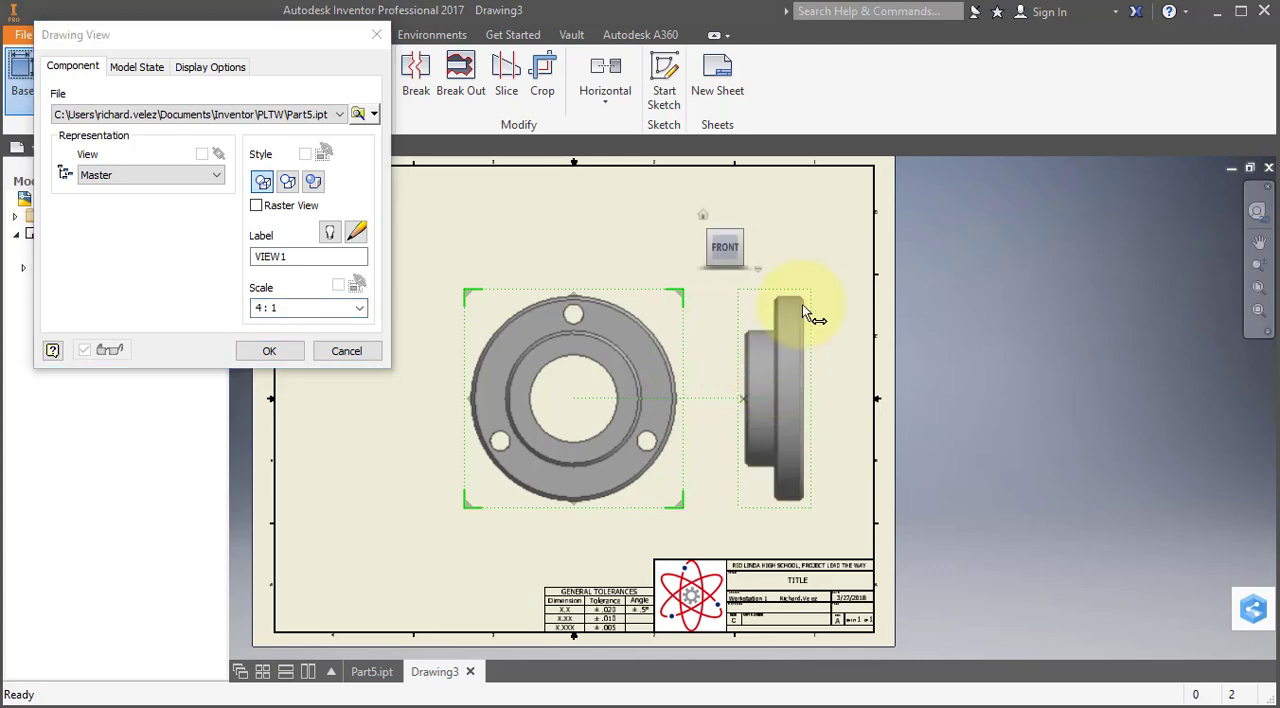
pyautogui.click(812, 207)
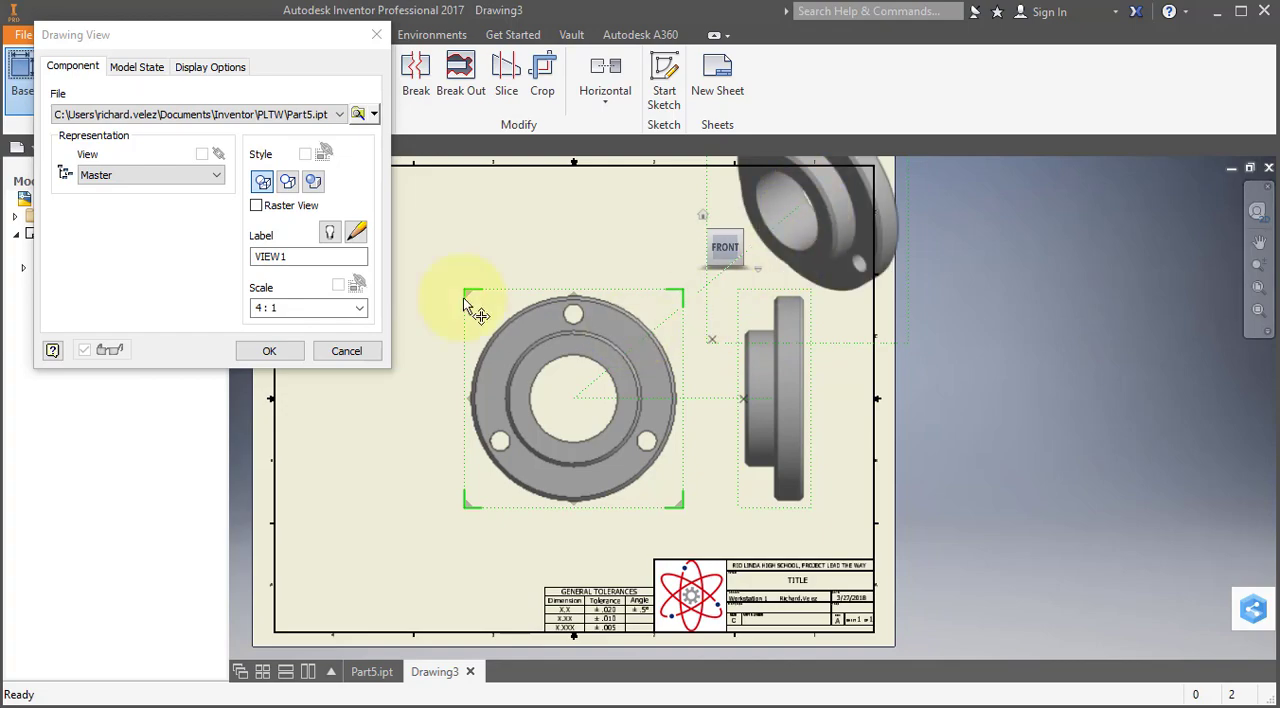
# Finish placing the three views, then drag the front and side views further left.
pyautogui.click(283, 355)
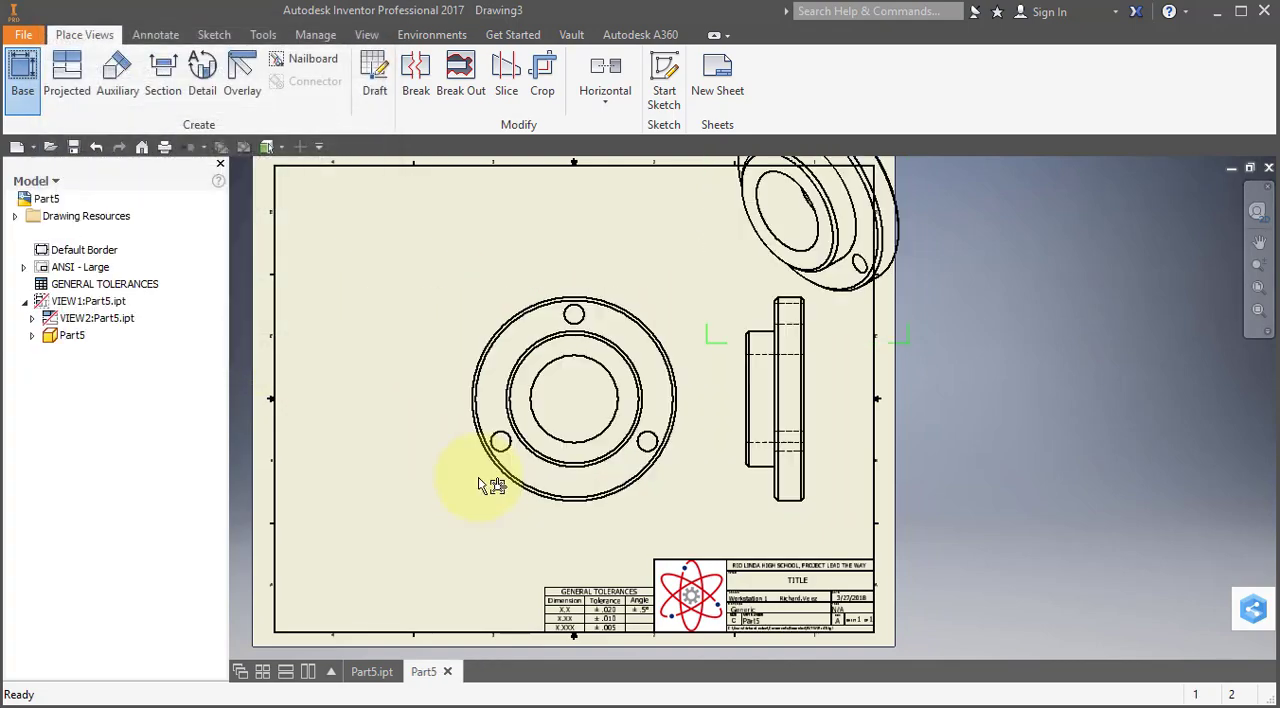
pyautogui.moveTo(530, 522); pyautogui.dragTo(383, 537)
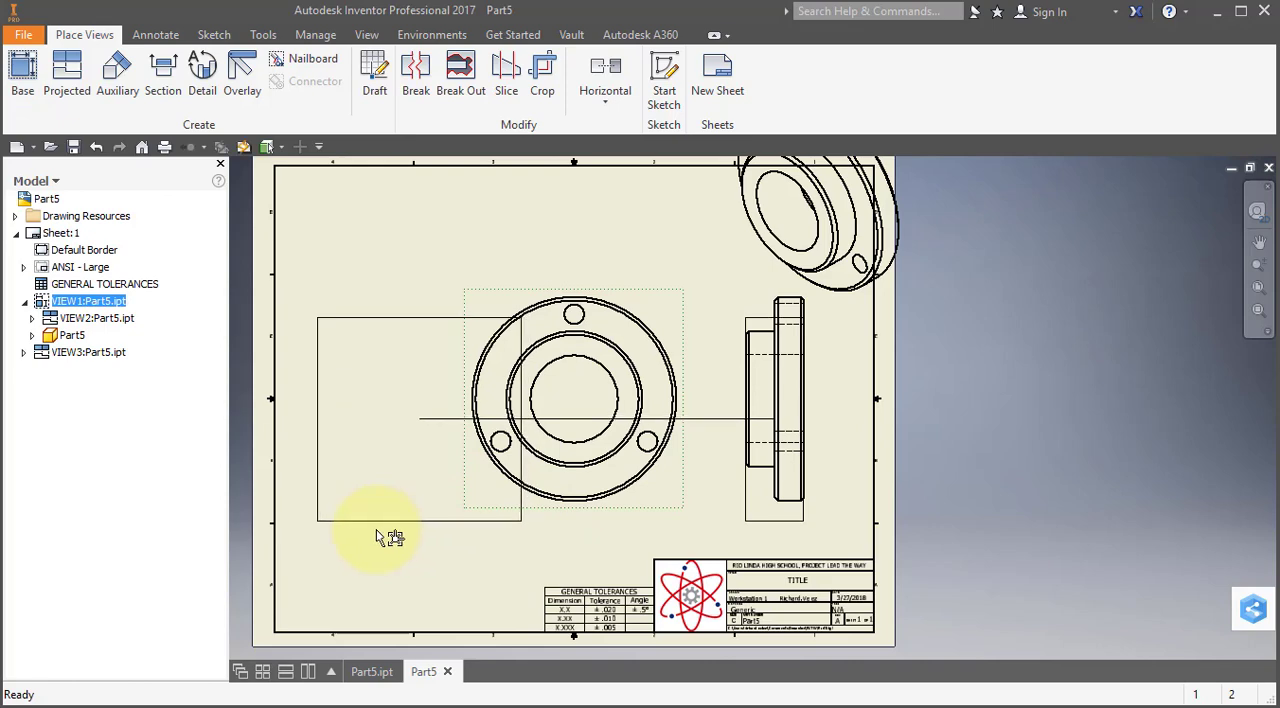
pyautogui.moveTo(380, 537); pyautogui.dragTo(382, 538)
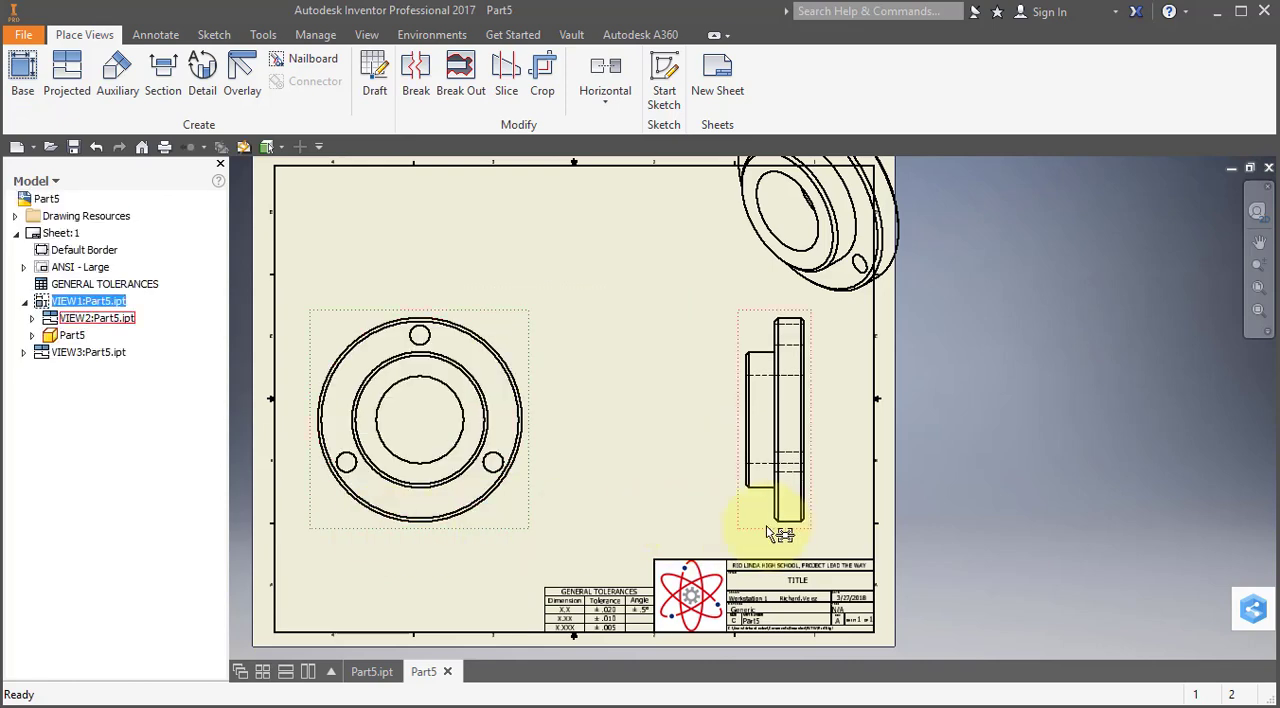
pyautogui.moveTo(757, 537); pyautogui.dragTo(600, 537)
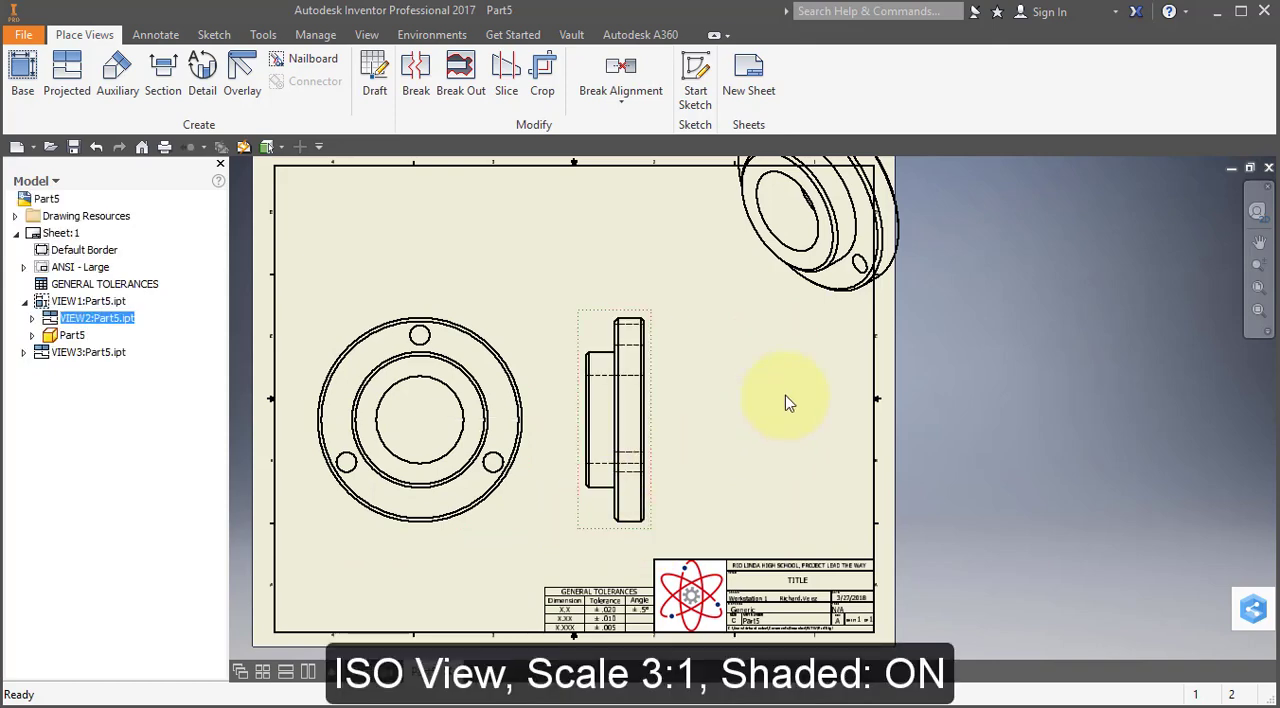
# Set the isometric view to 3:1 shaded and drag it down inside the border.
pyautogui.doubleClick(821, 302)
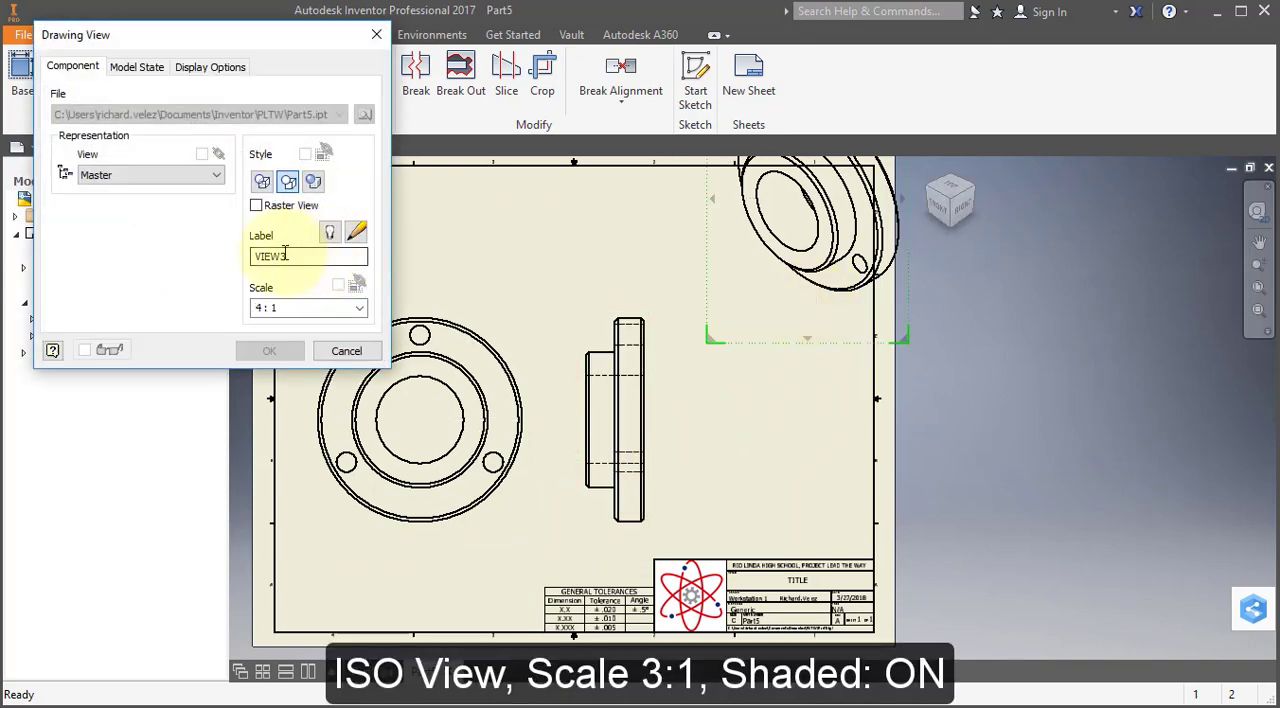
pyautogui.doubleClick(259, 308)
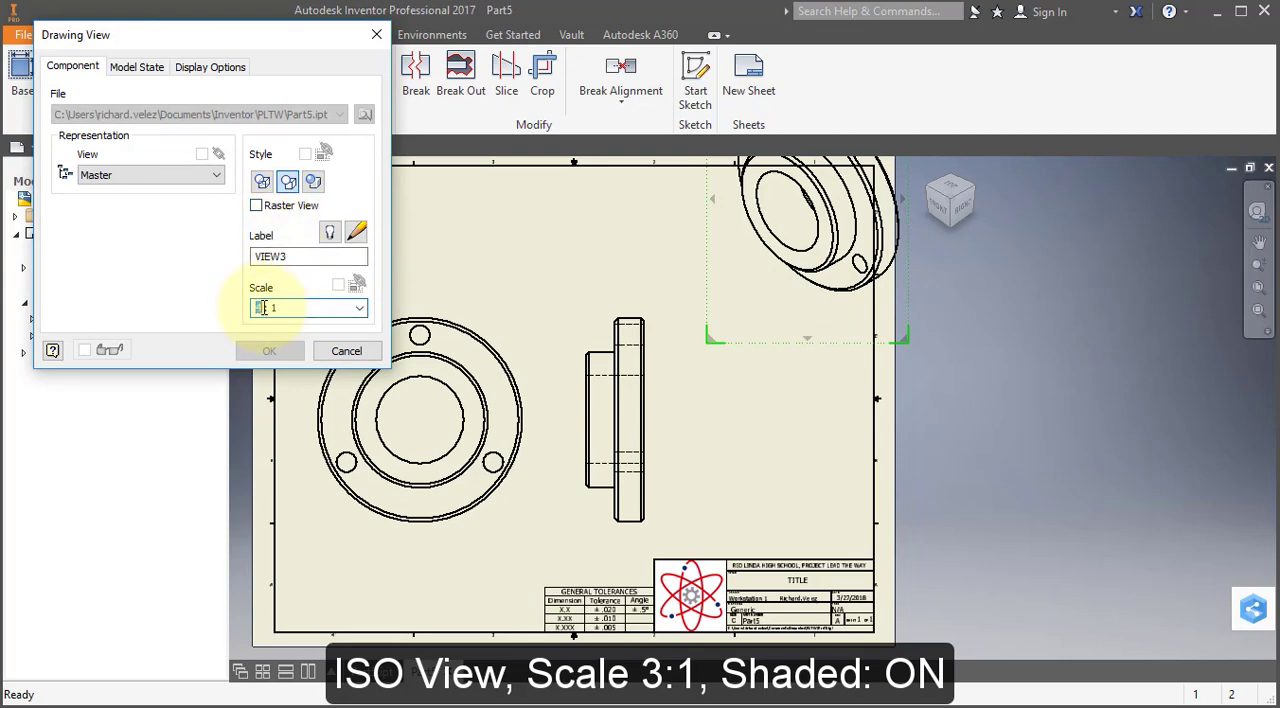
pyautogui.write('3')
pyautogui.click(314, 182)
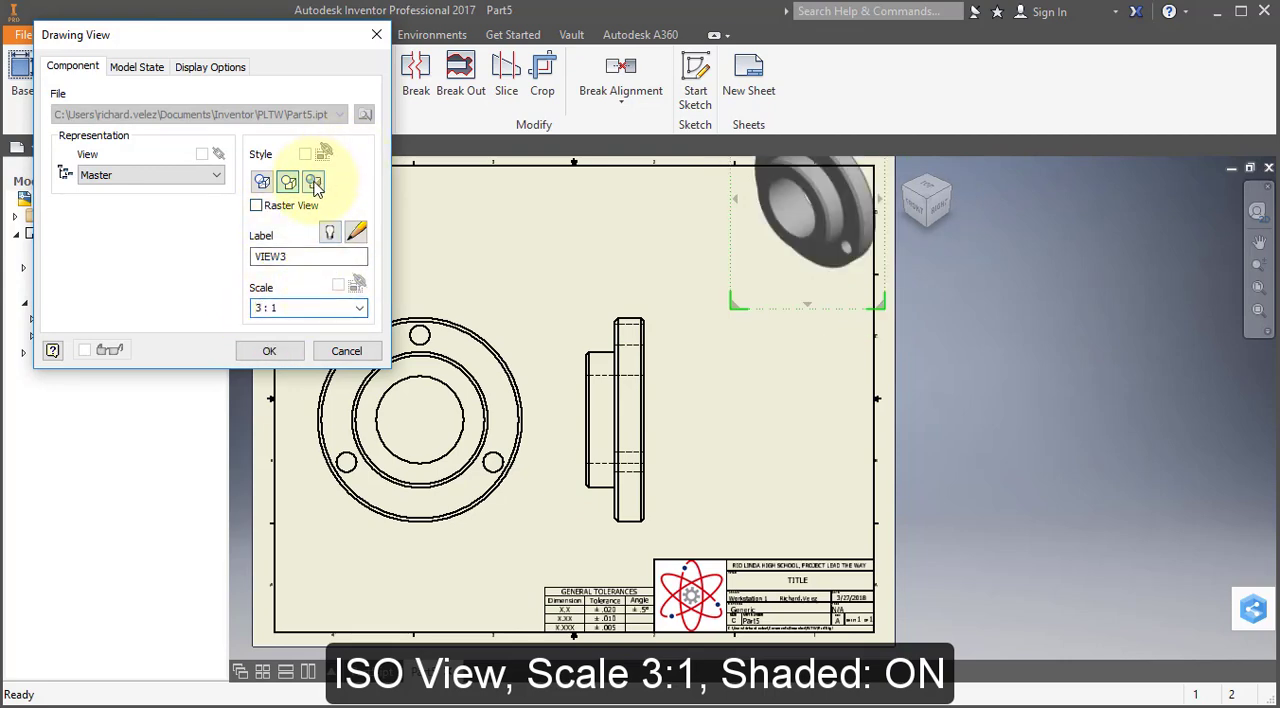
pyautogui.click(286, 350)
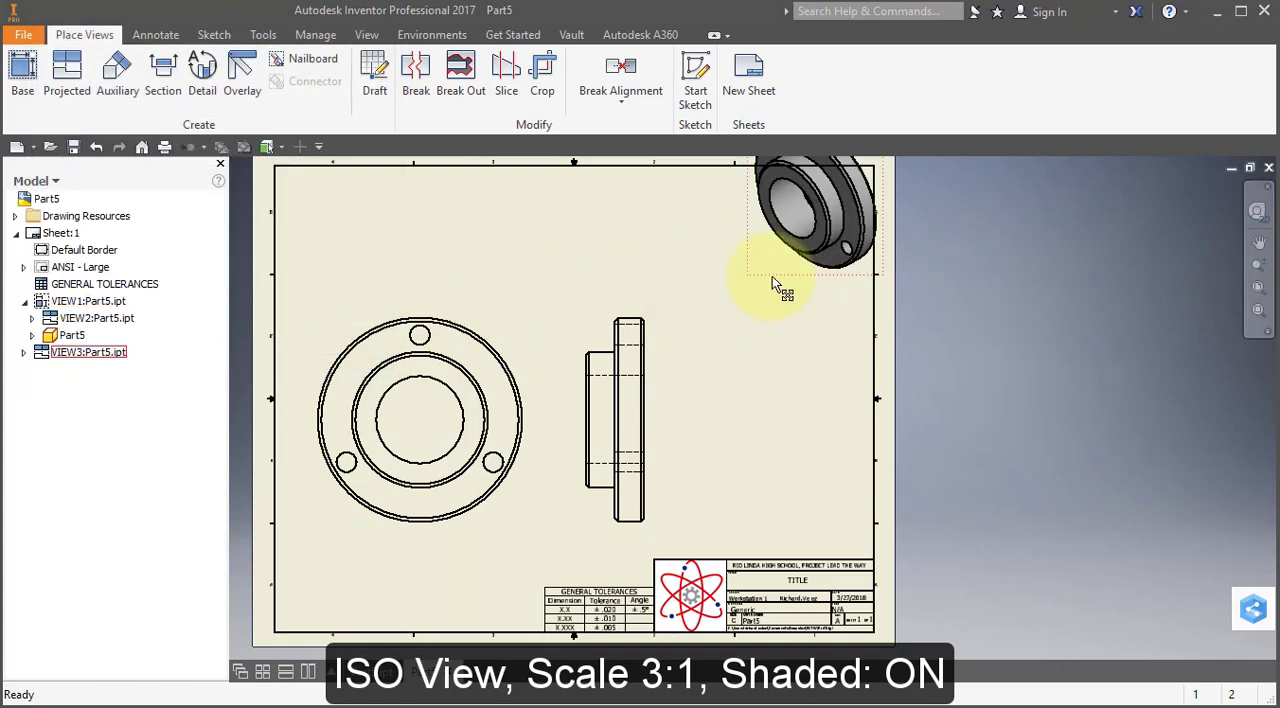
pyautogui.moveTo(769, 288); pyautogui.dragTo(766, 343)
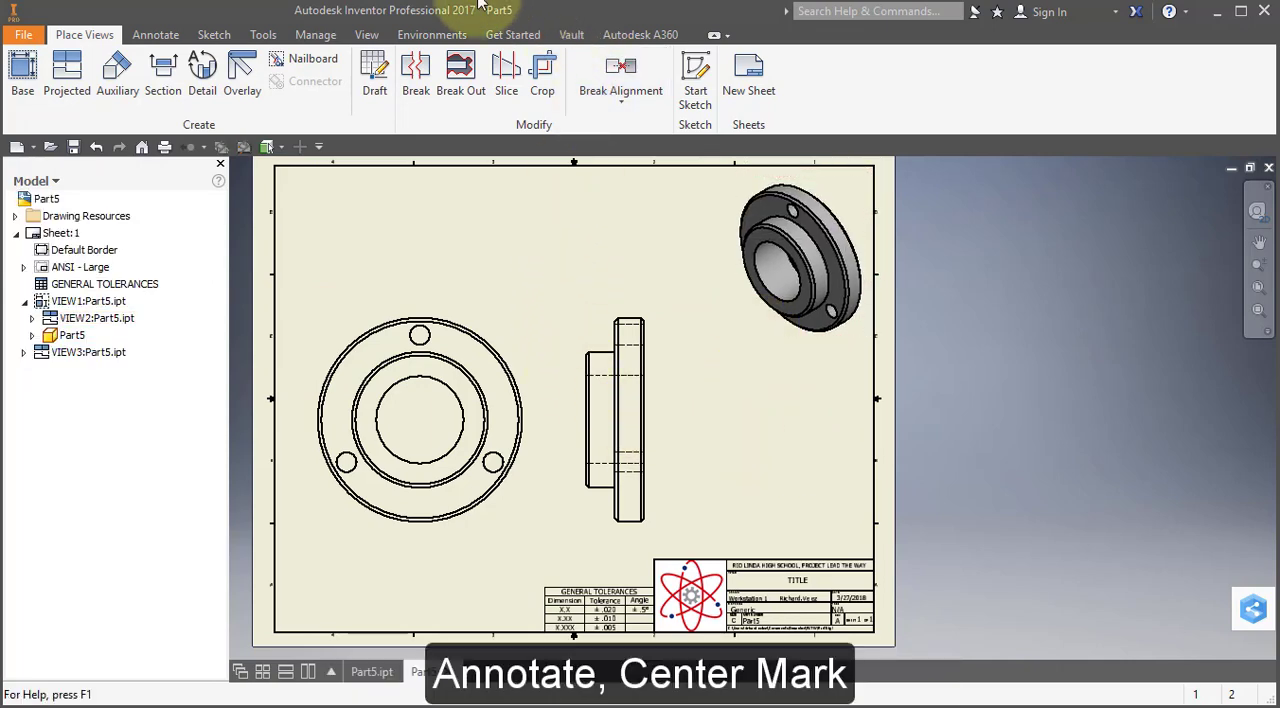
# Place center marks on the outer circle and the top, lower-left and lower-right bolt holes.
pyautogui.click(158, 36)
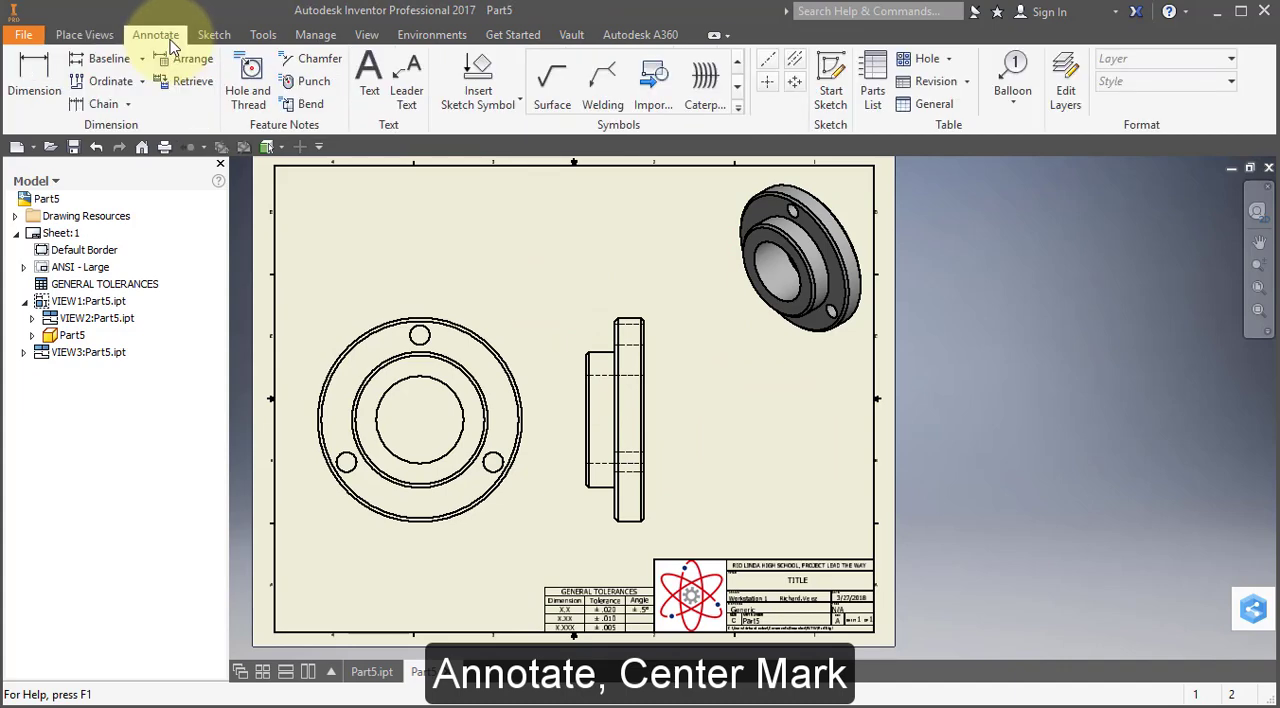
pyautogui.click(768, 84)
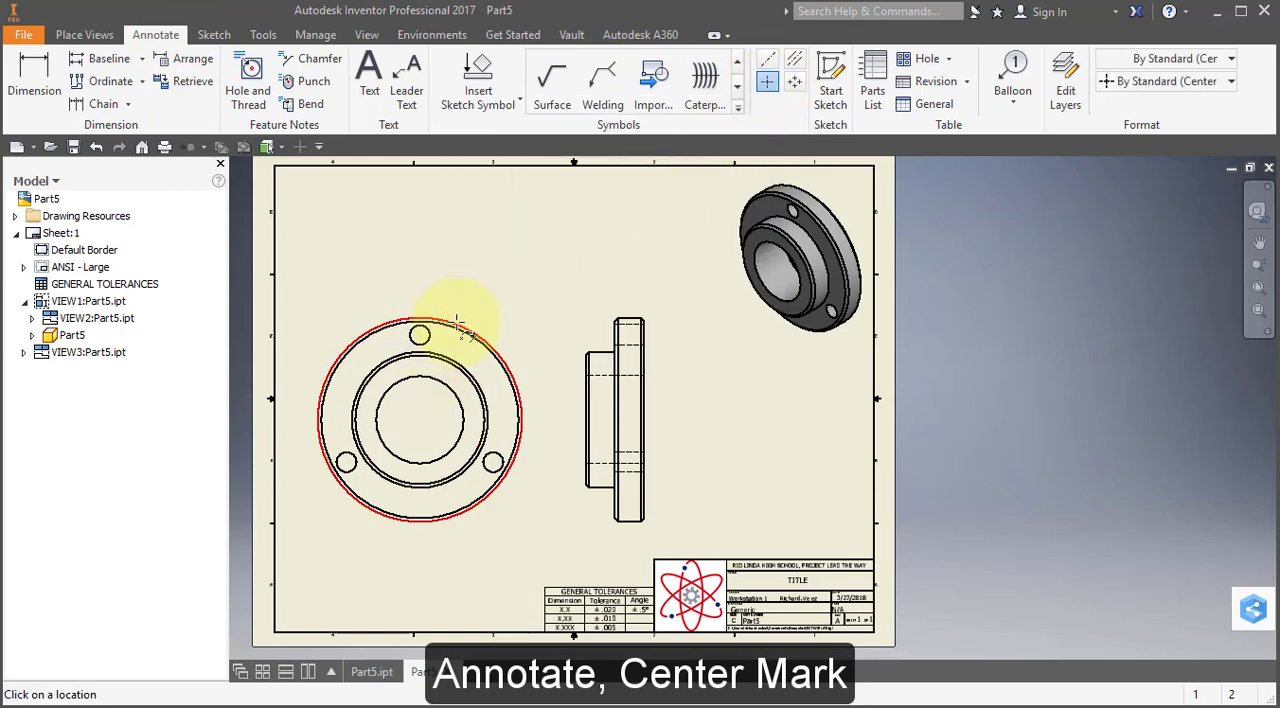
pyautogui.click(457, 321)
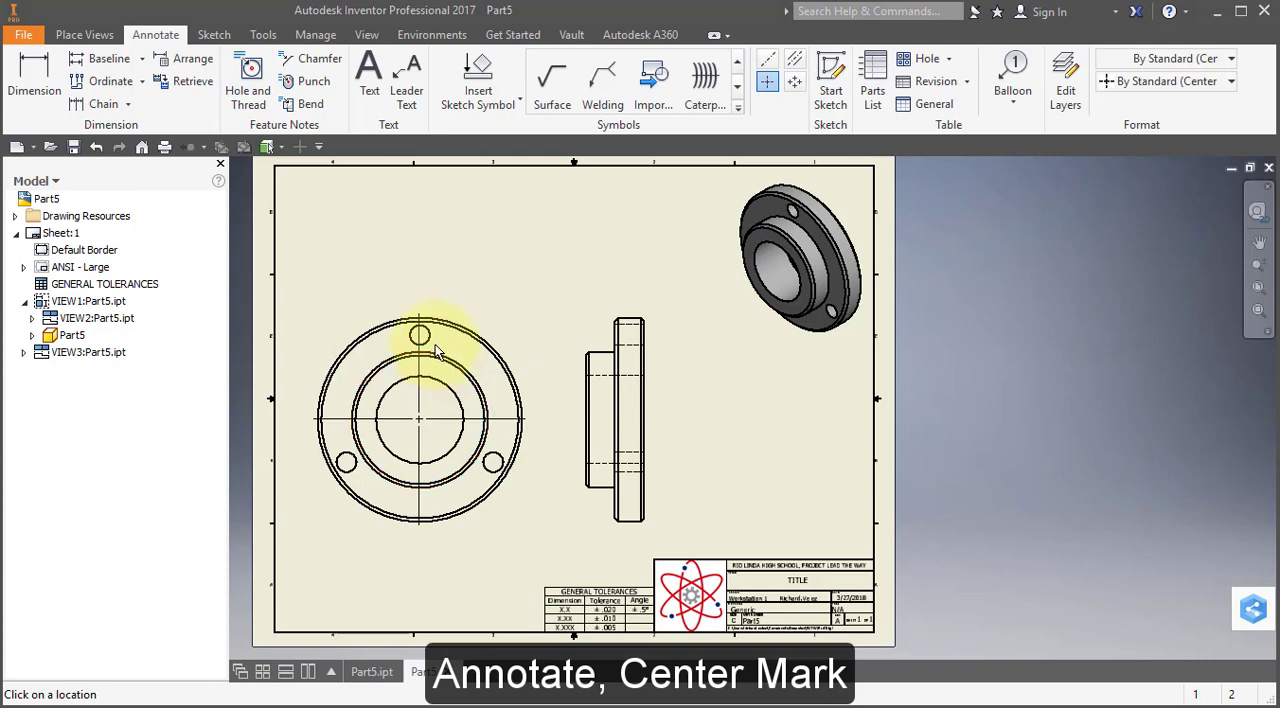
pyautogui.click(420, 335)
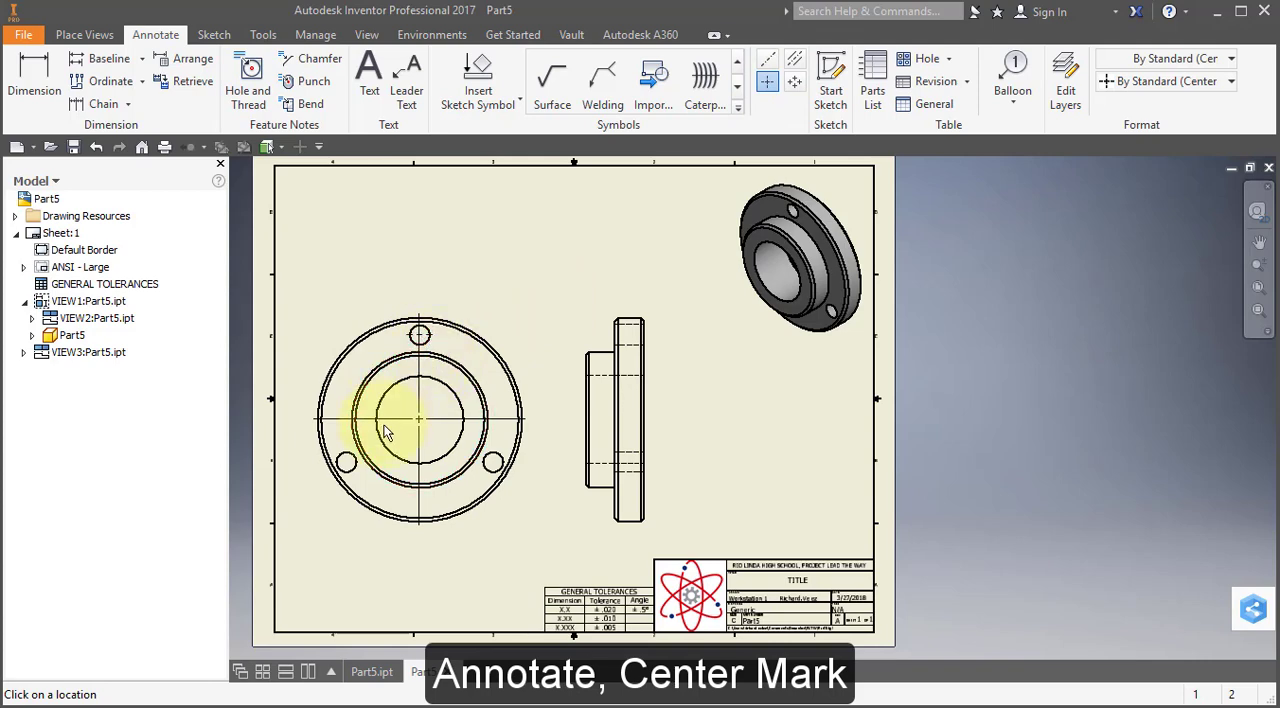
pyautogui.click(346, 462)
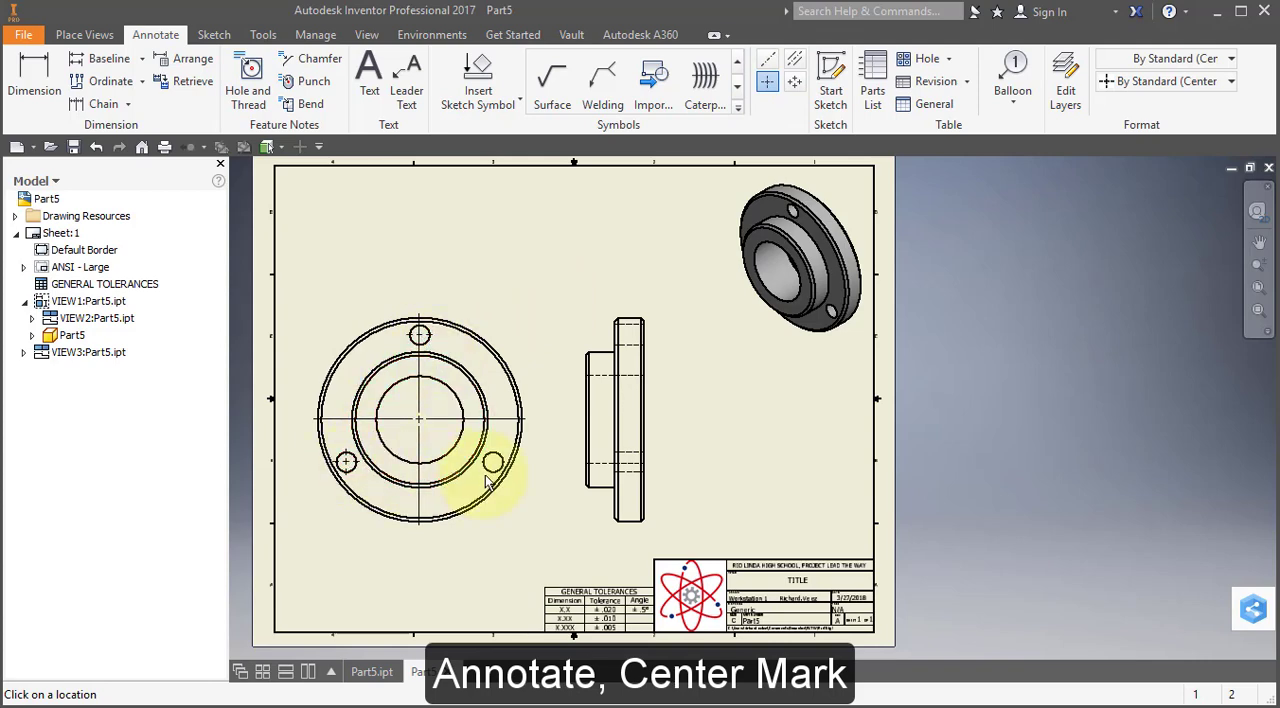
pyautogui.click(492, 463)
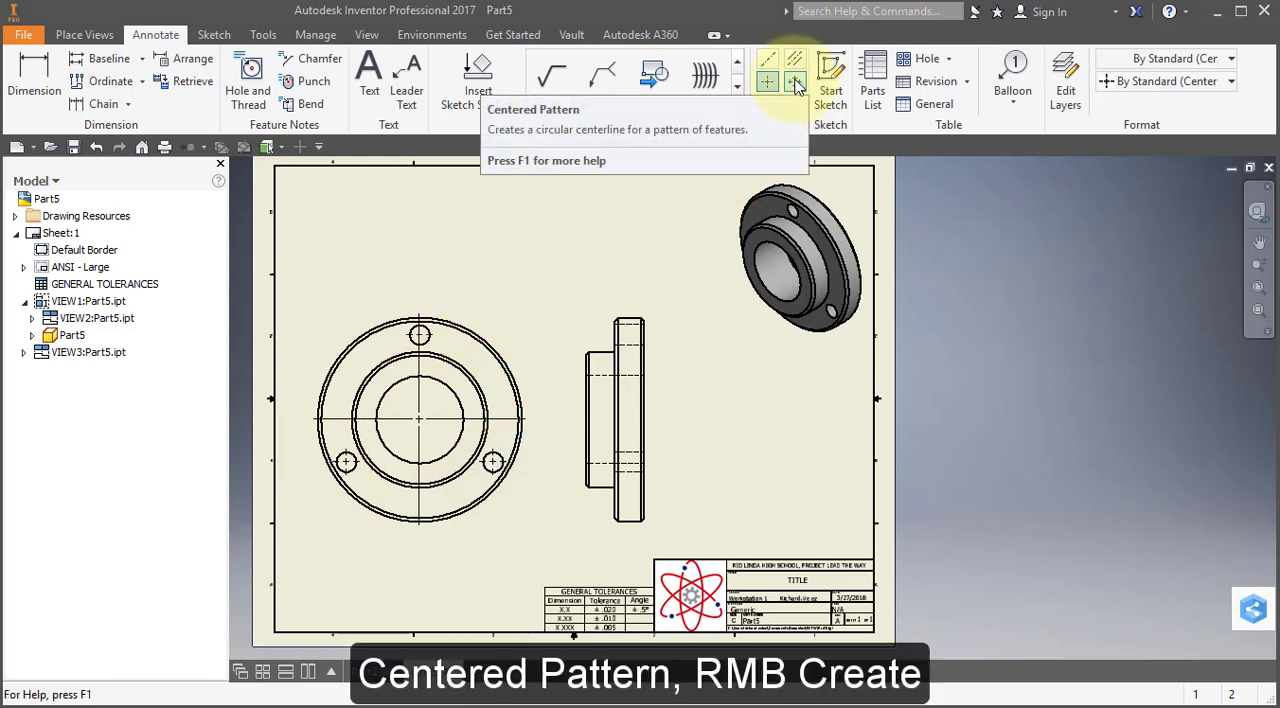
# Create a centered pattern around the flange center through all three bolt holes.
pyautogui.click(797, 86)
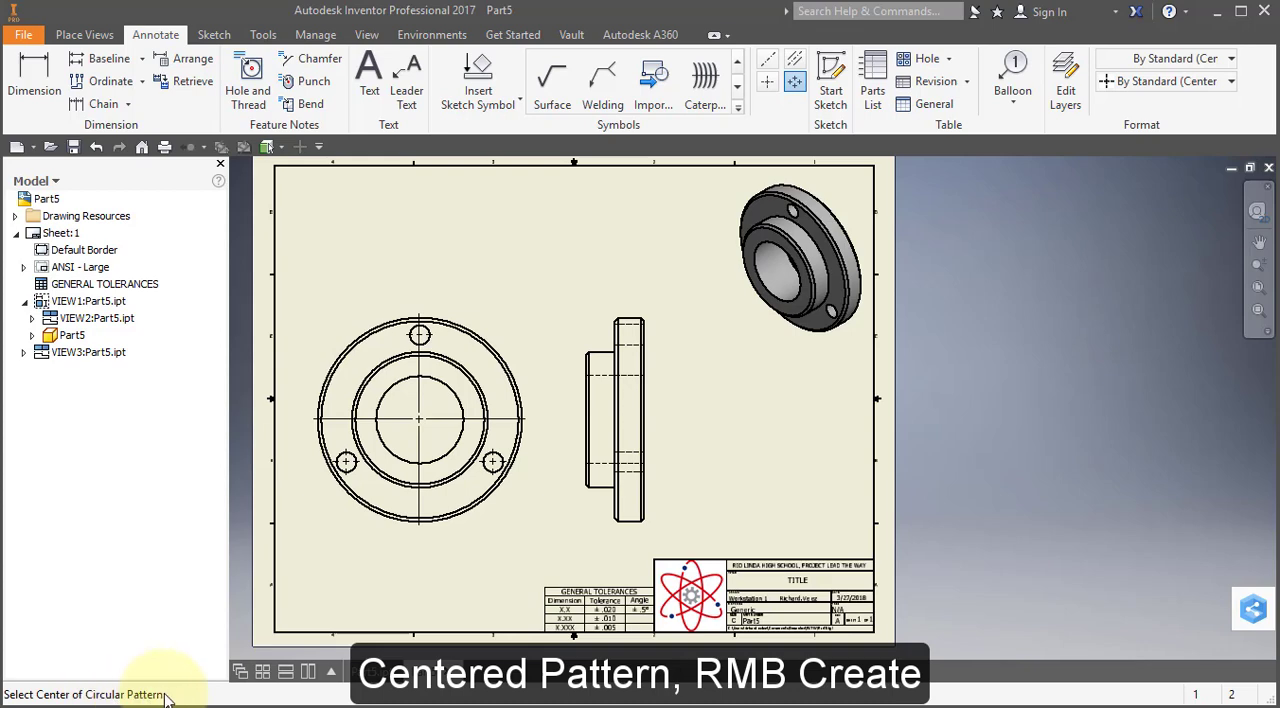
pyautogui.click(418, 418)
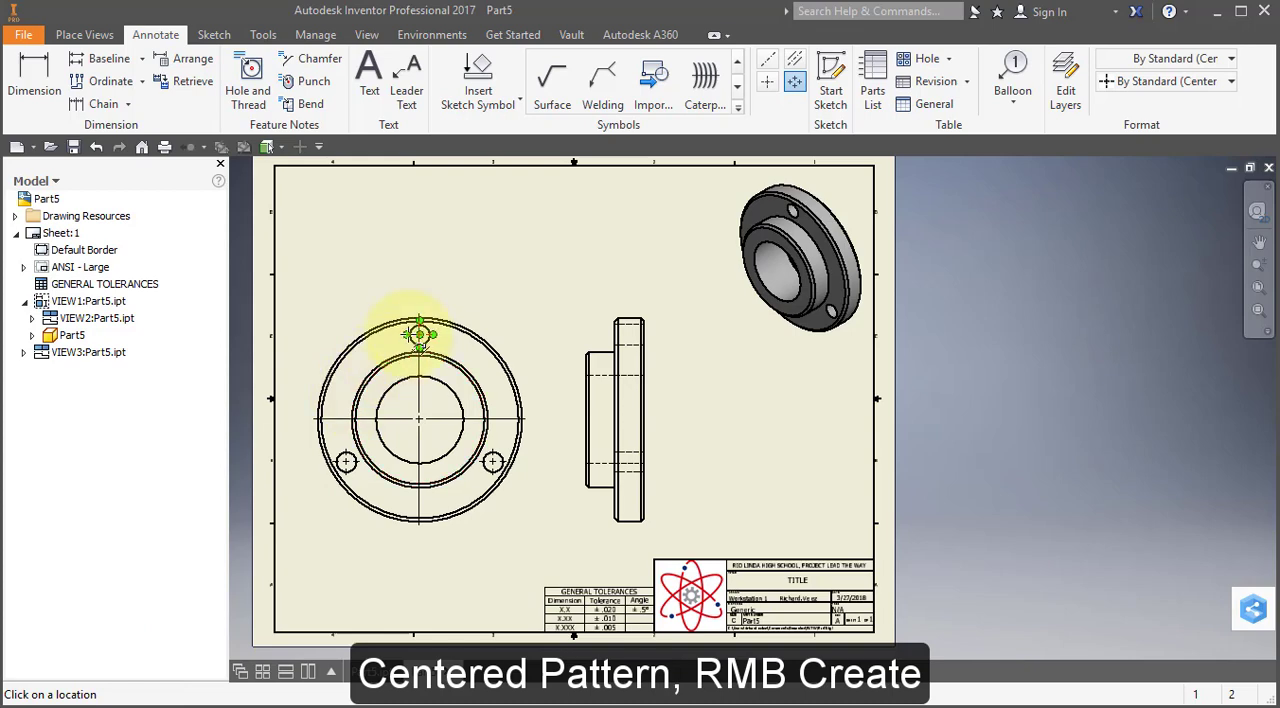
pyautogui.click(346, 461)
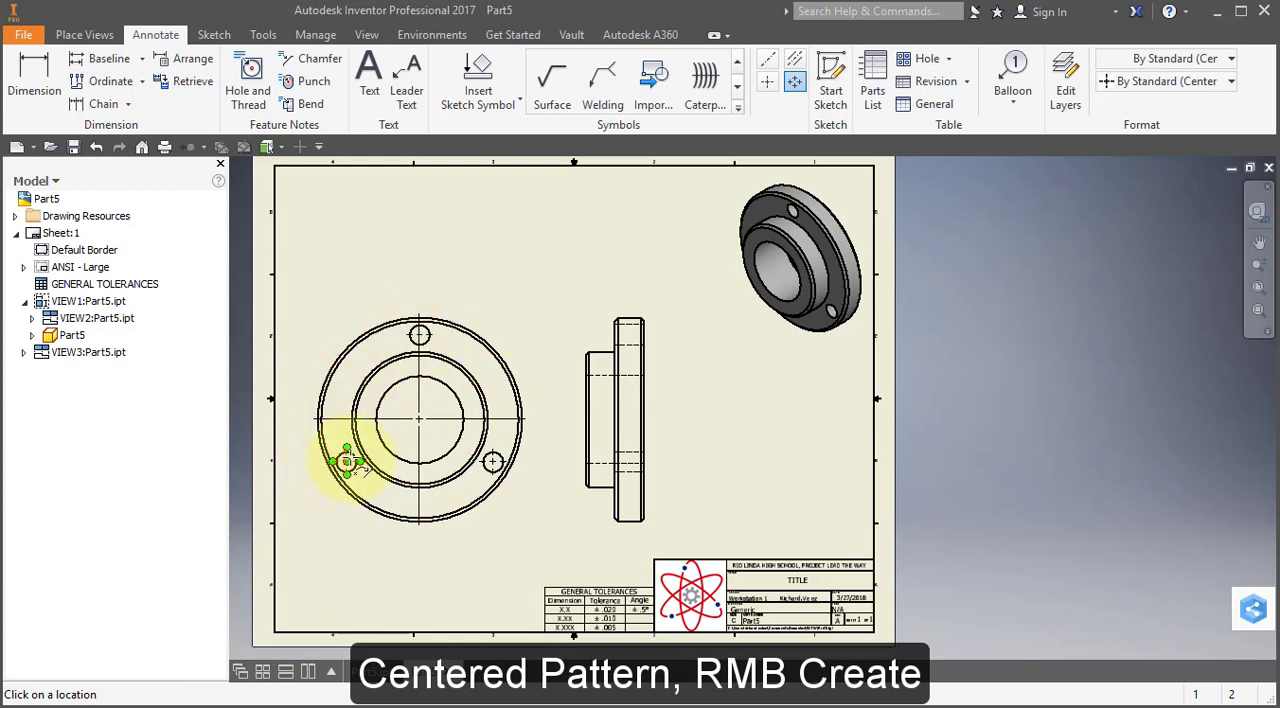
pyautogui.click(346, 461)
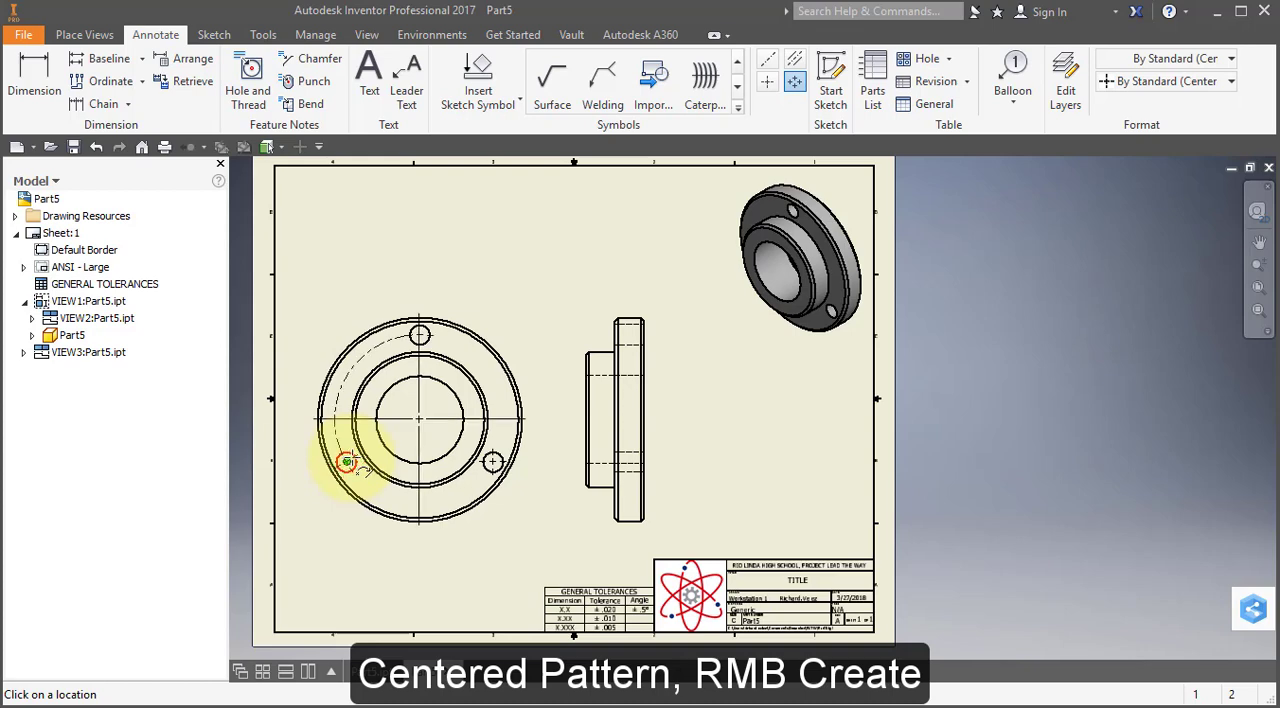
pyautogui.click(493, 462)
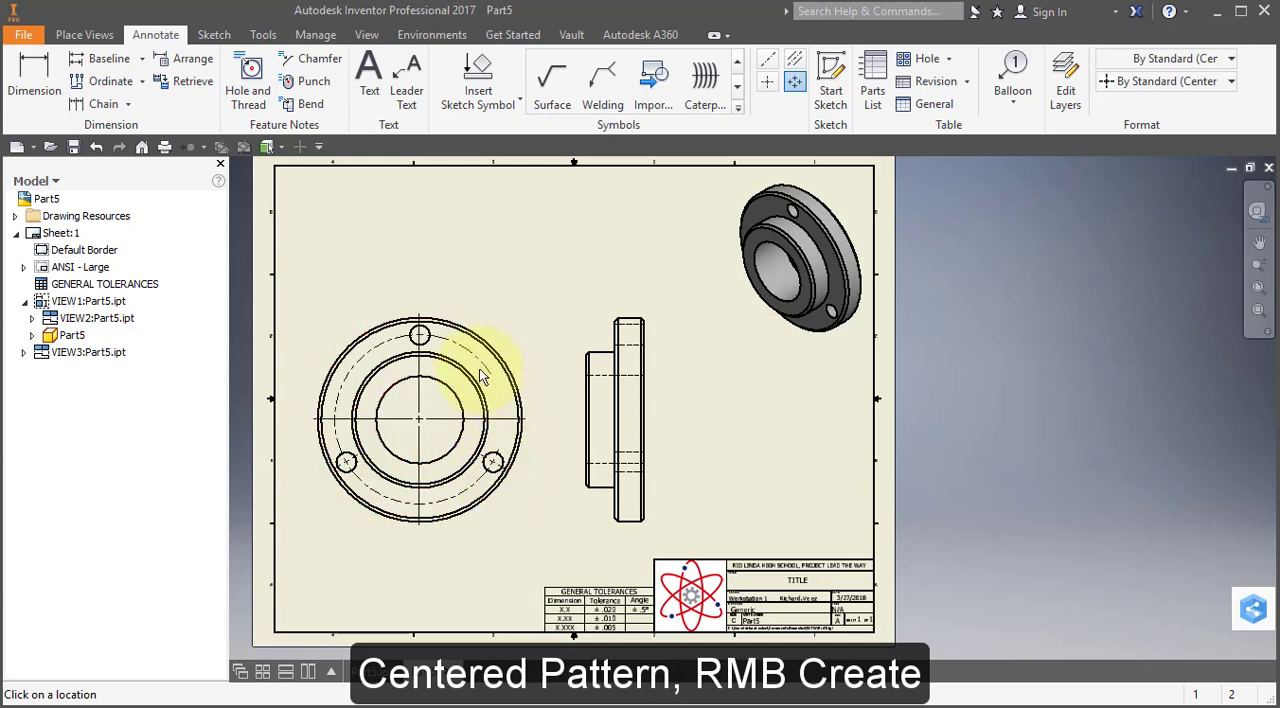
pyautogui.click(419, 336)
pyautogui.rightClick(458, 266)
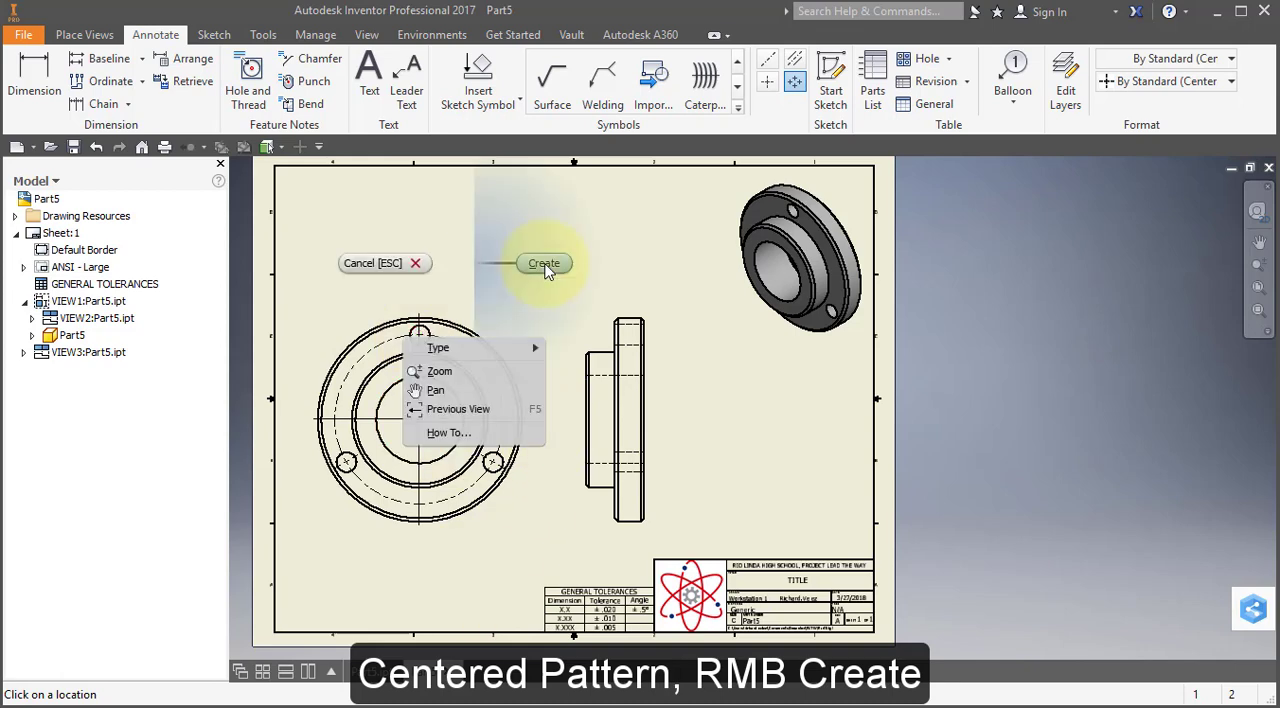
pyautogui.click(545, 265)
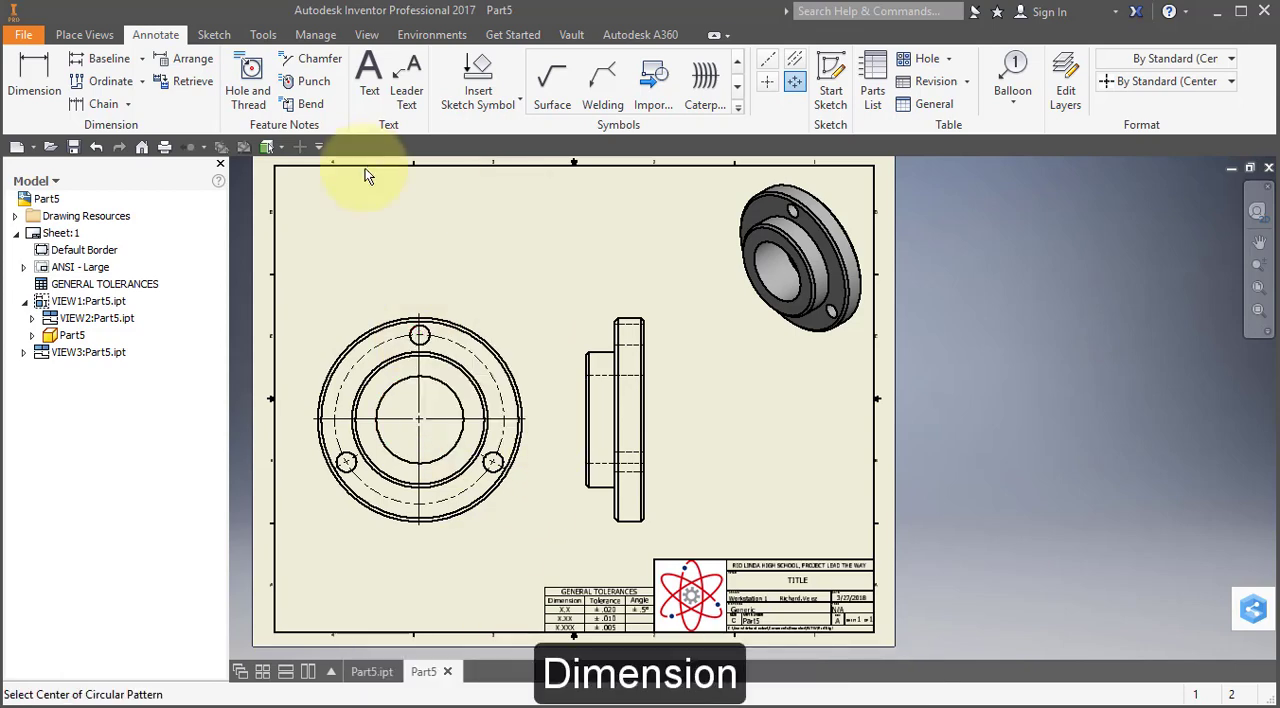
# Dimension the bolt hole, the ø1.450 bolt circle and the ø.750 bore.
pyautogui.click(37, 68)
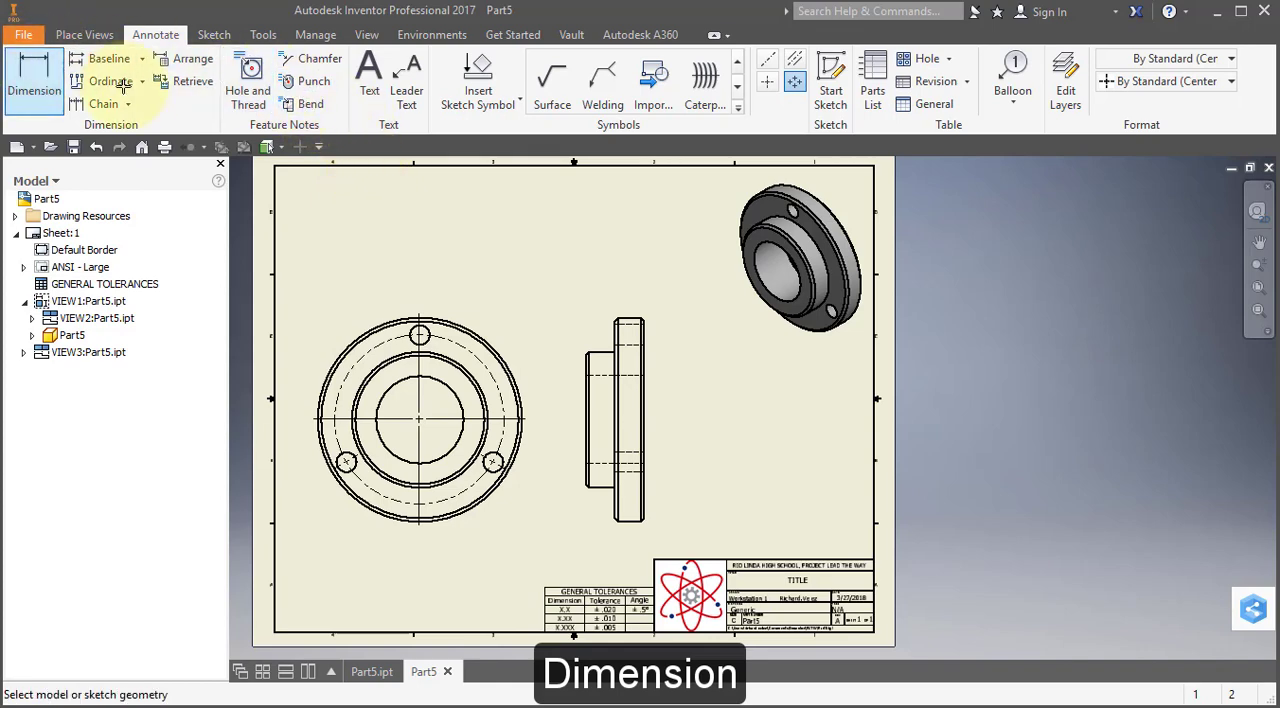
pyautogui.click(429, 332)
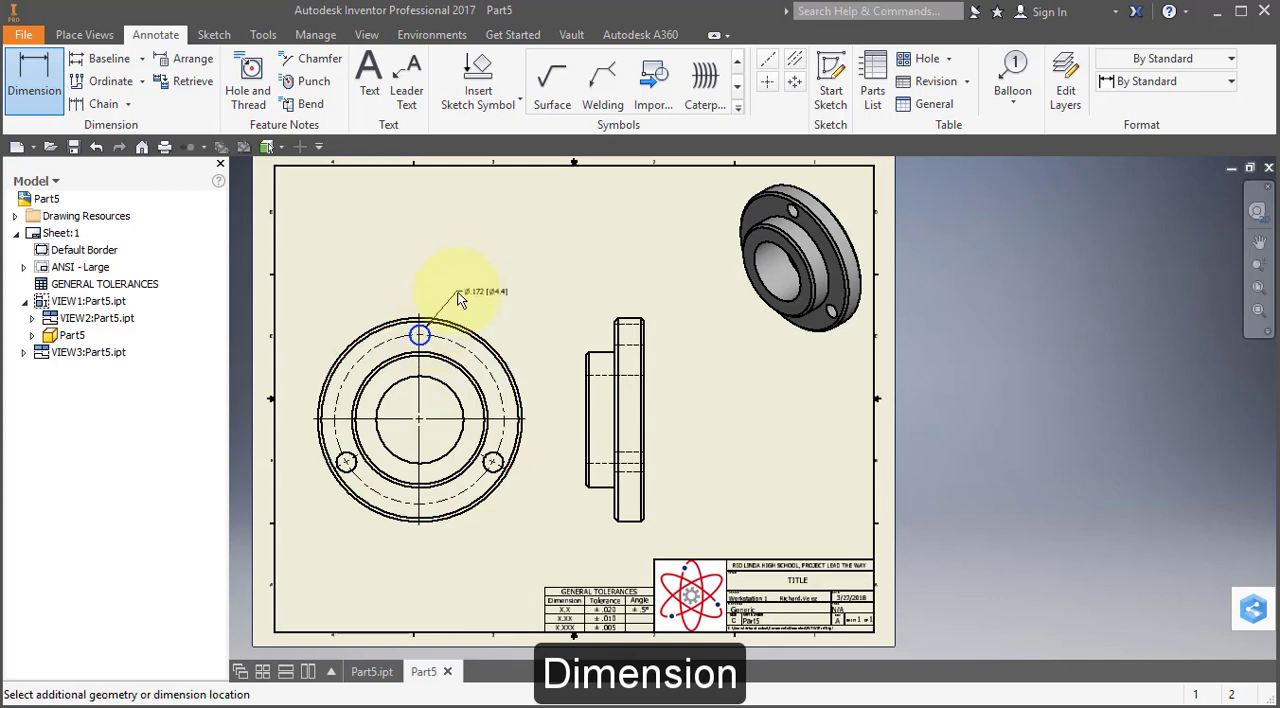
pyautogui.click(458, 298)
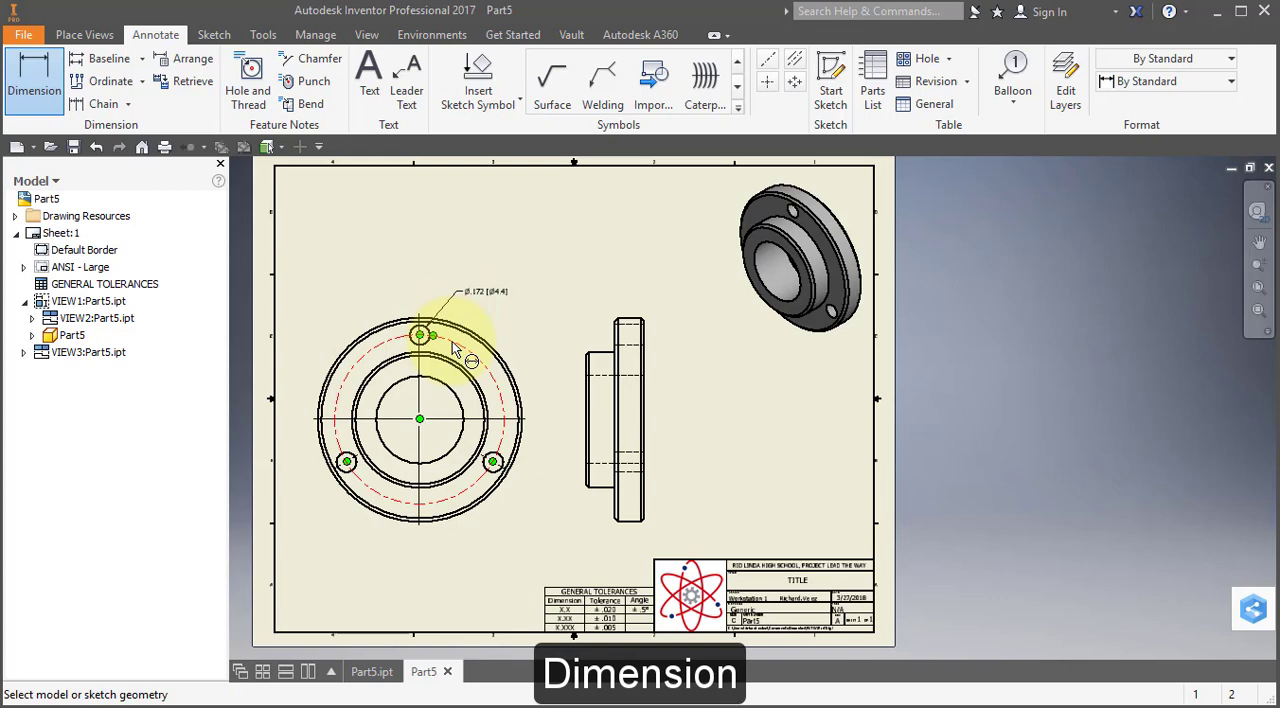
pyautogui.click(452, 344)
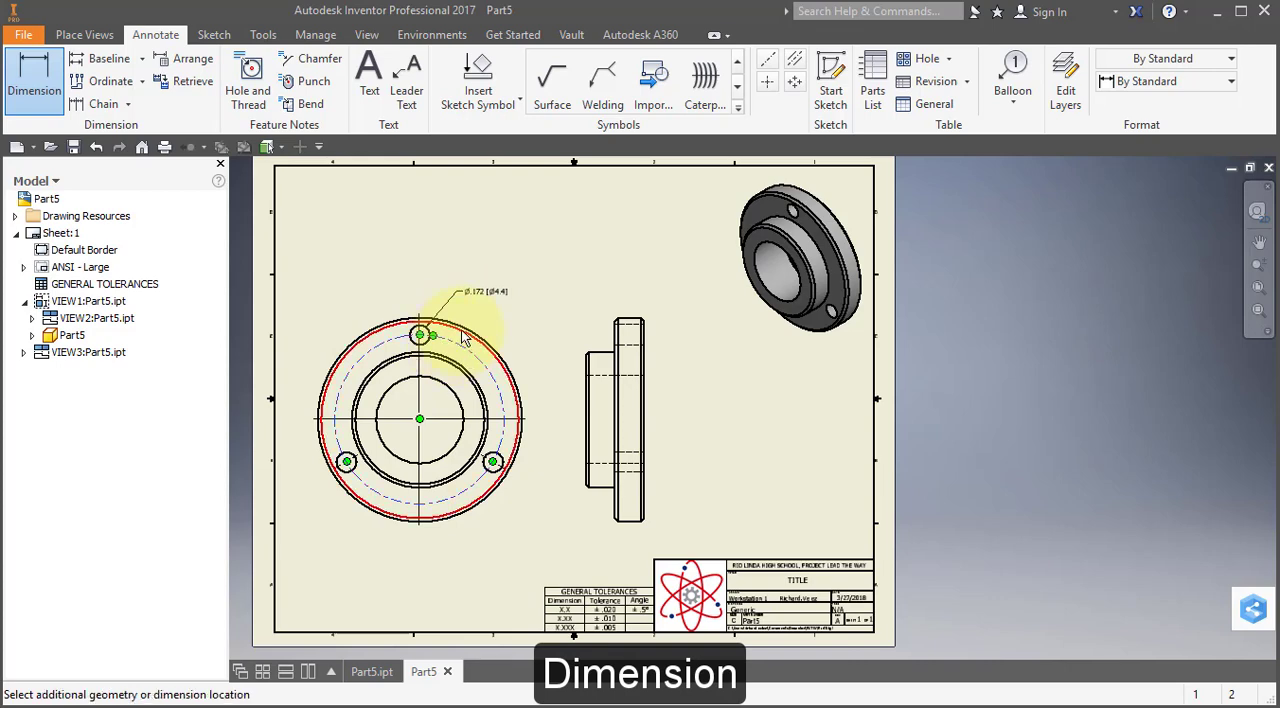
pyautogui.click(474, 308)
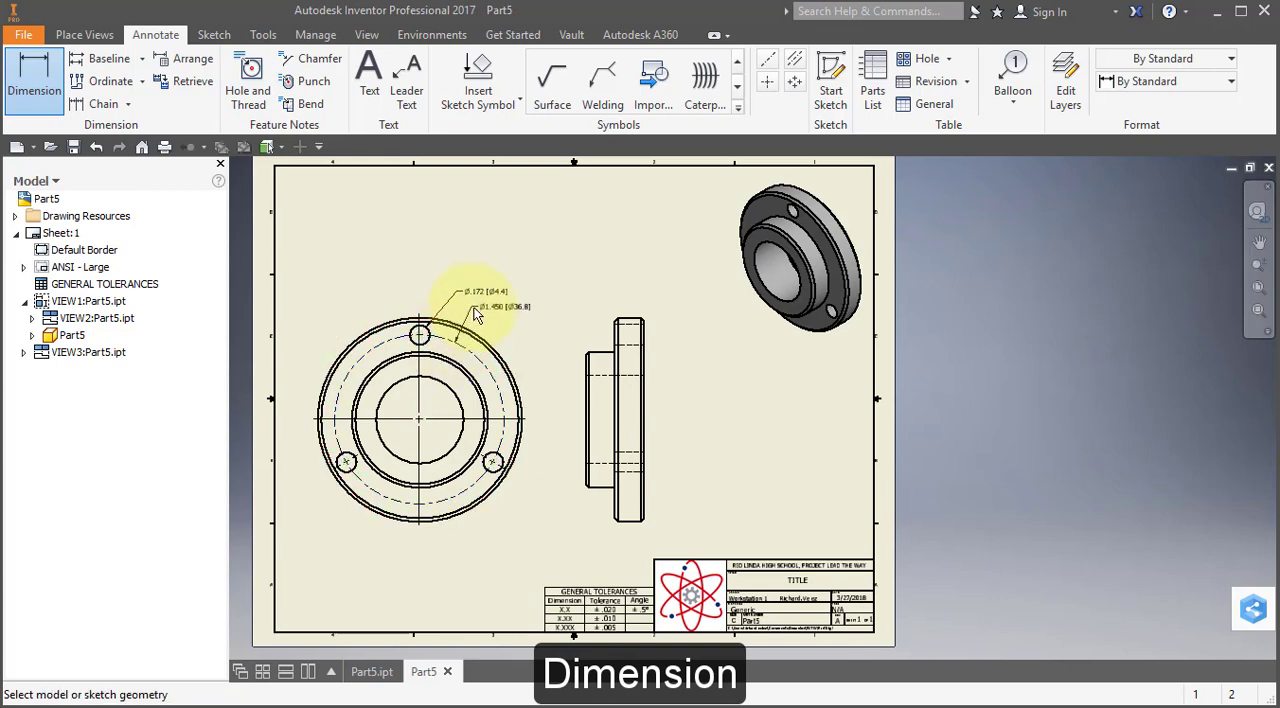
pyautogui.click(446, 383)
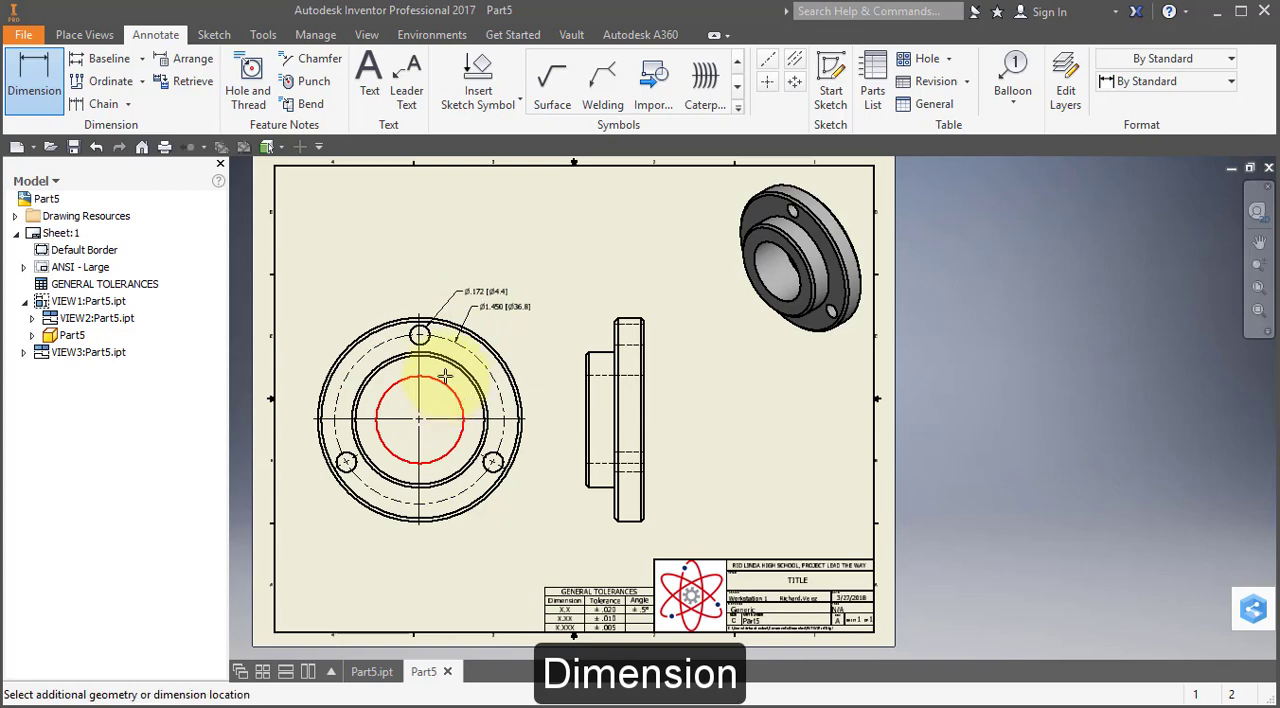
pyautogui.click(492, 333)
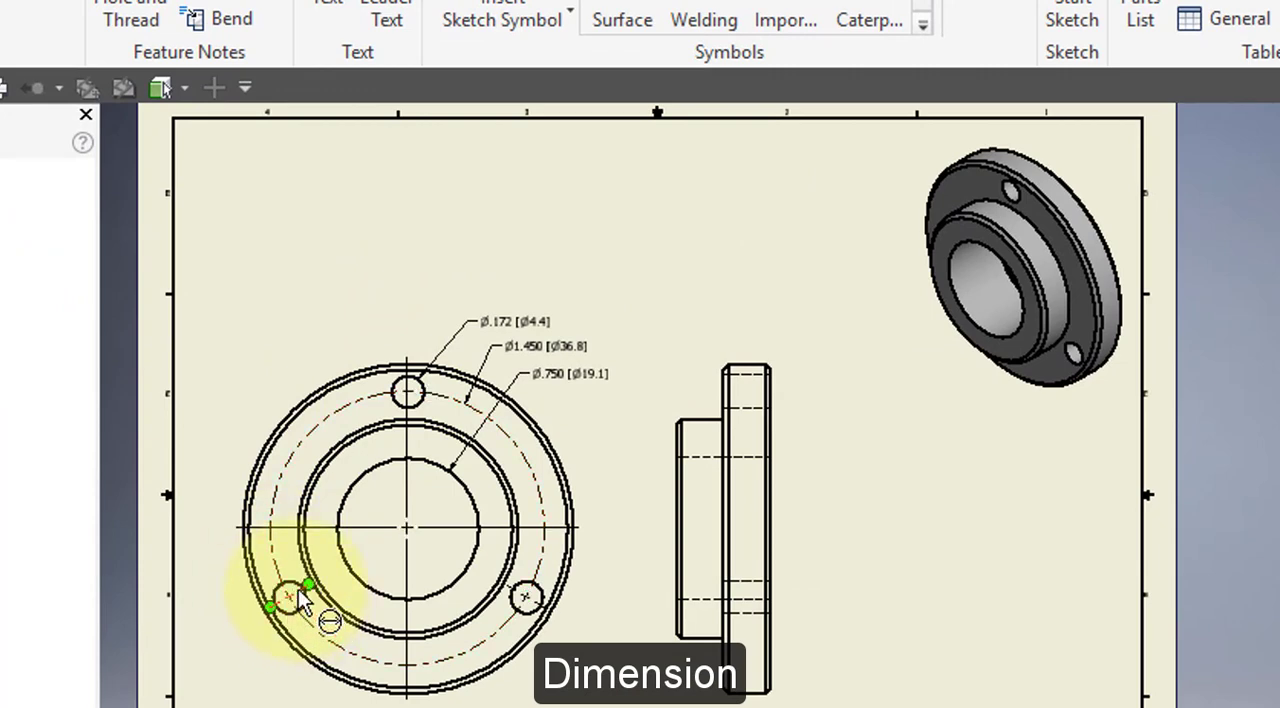
# Add the 120° angle dimension between the hole centers.
pyautogui.click(298, 589)
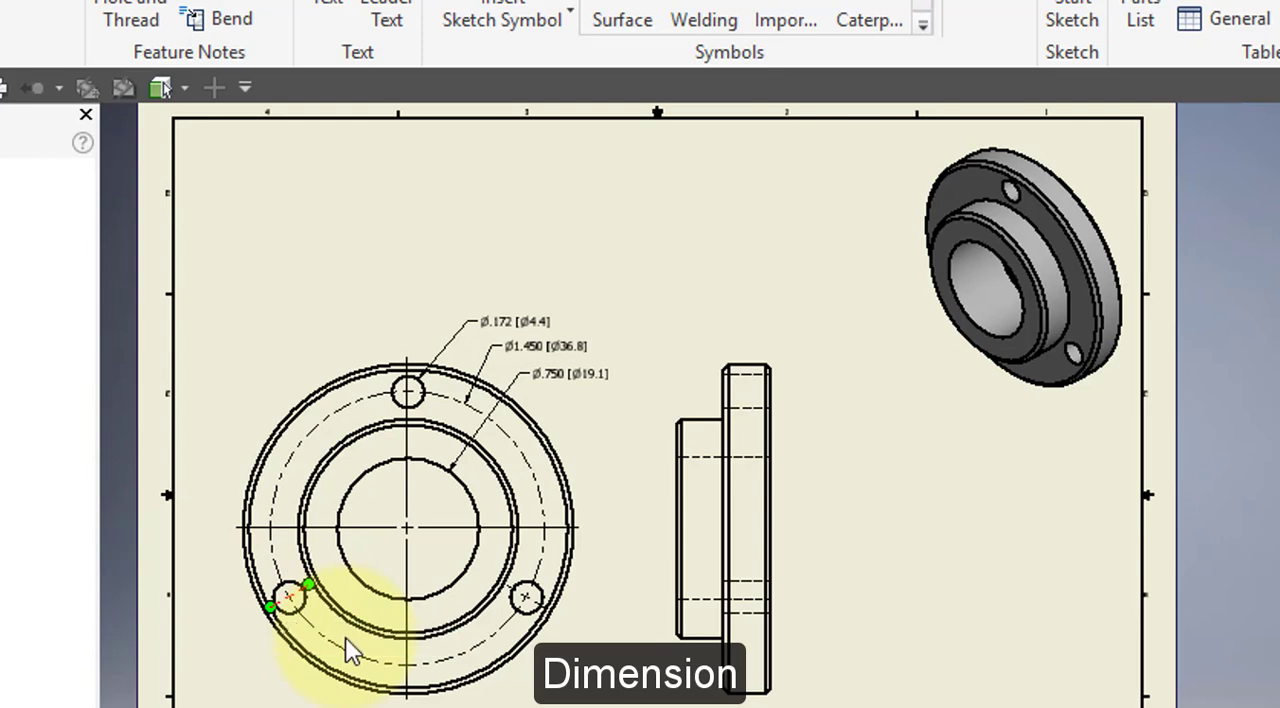
pyautogui.click(409, 406)
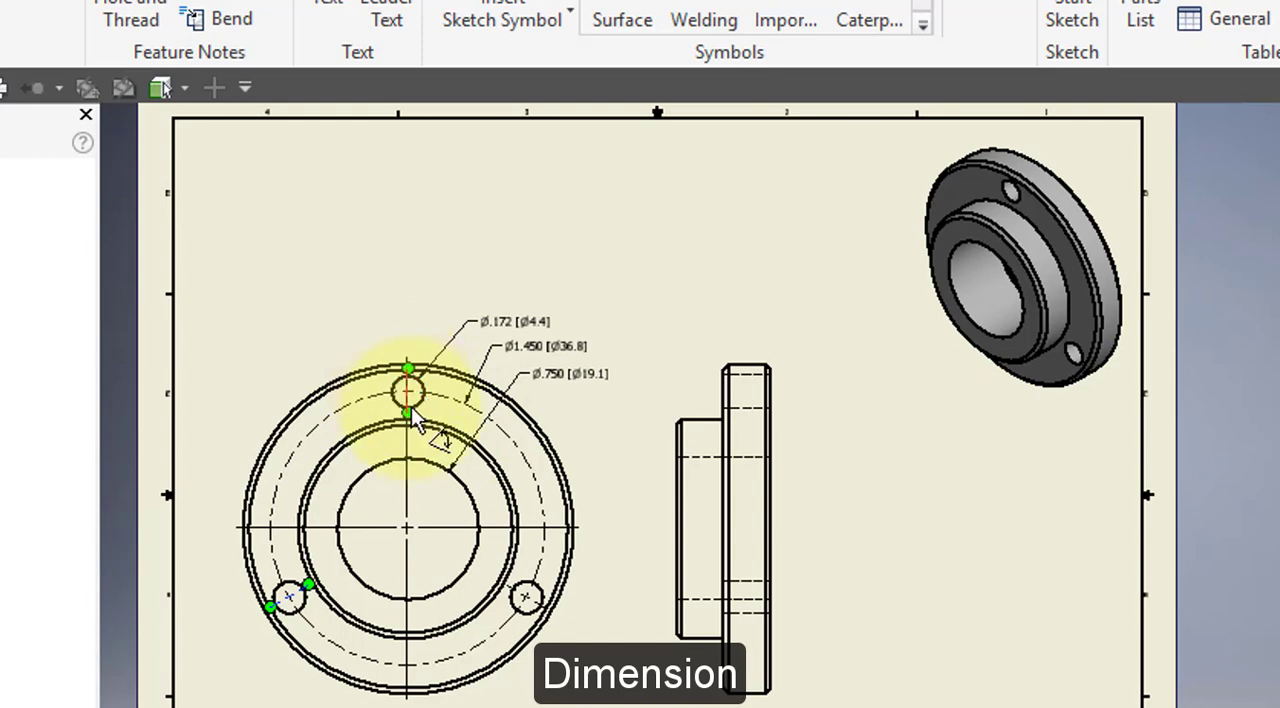
pyautogui.click(267, 392)
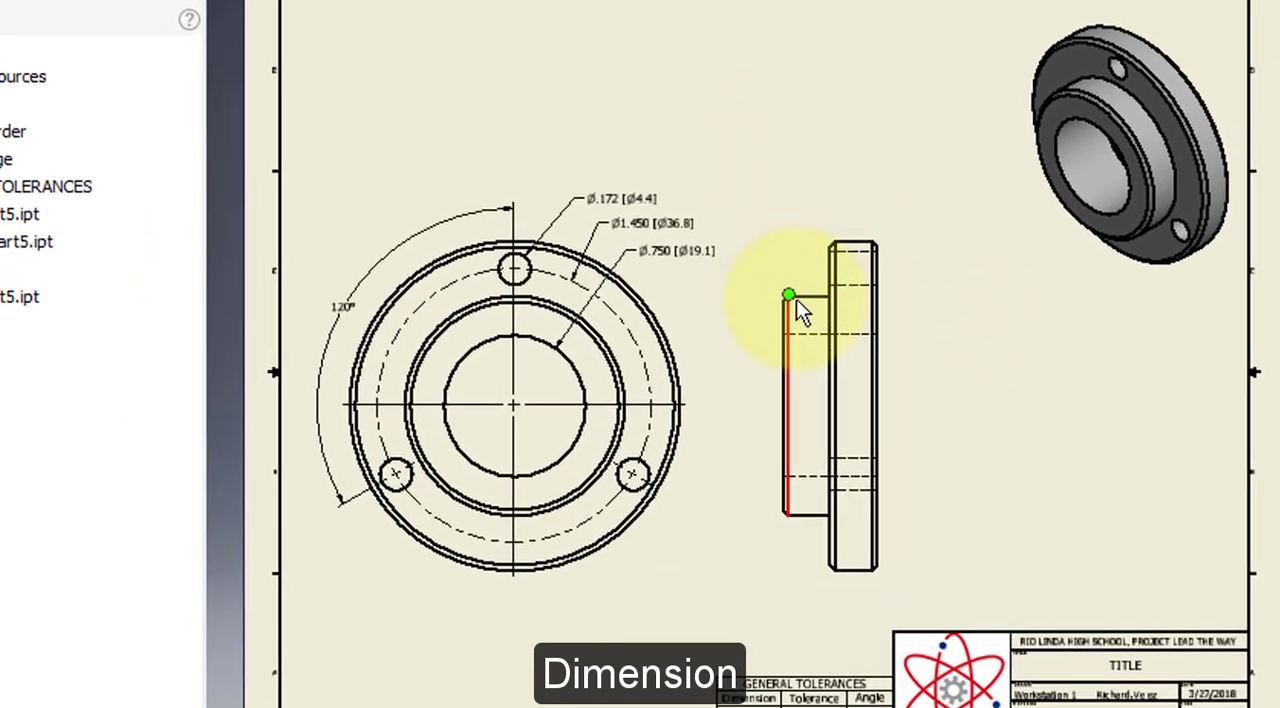
# Dimension the side view with the 1.165 hub height and 1.750 flange height.
pyautogui.click(796, 299)
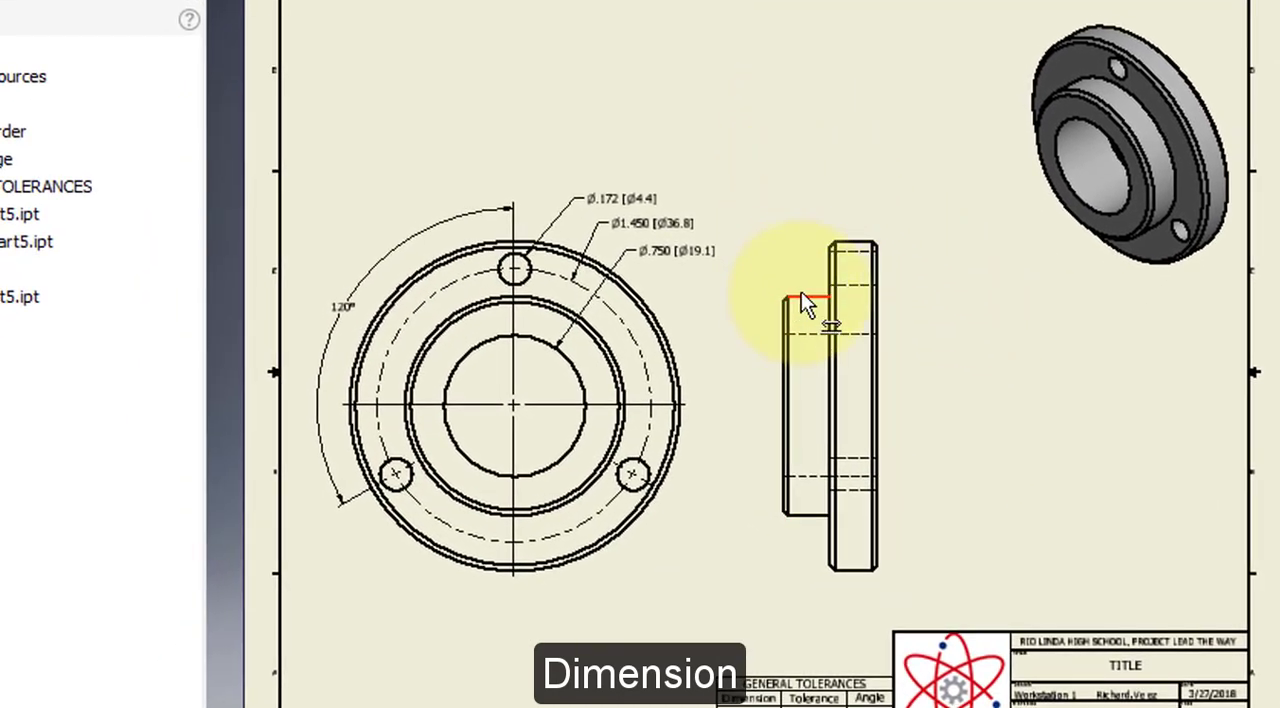
pyautogui.click(801, 516)
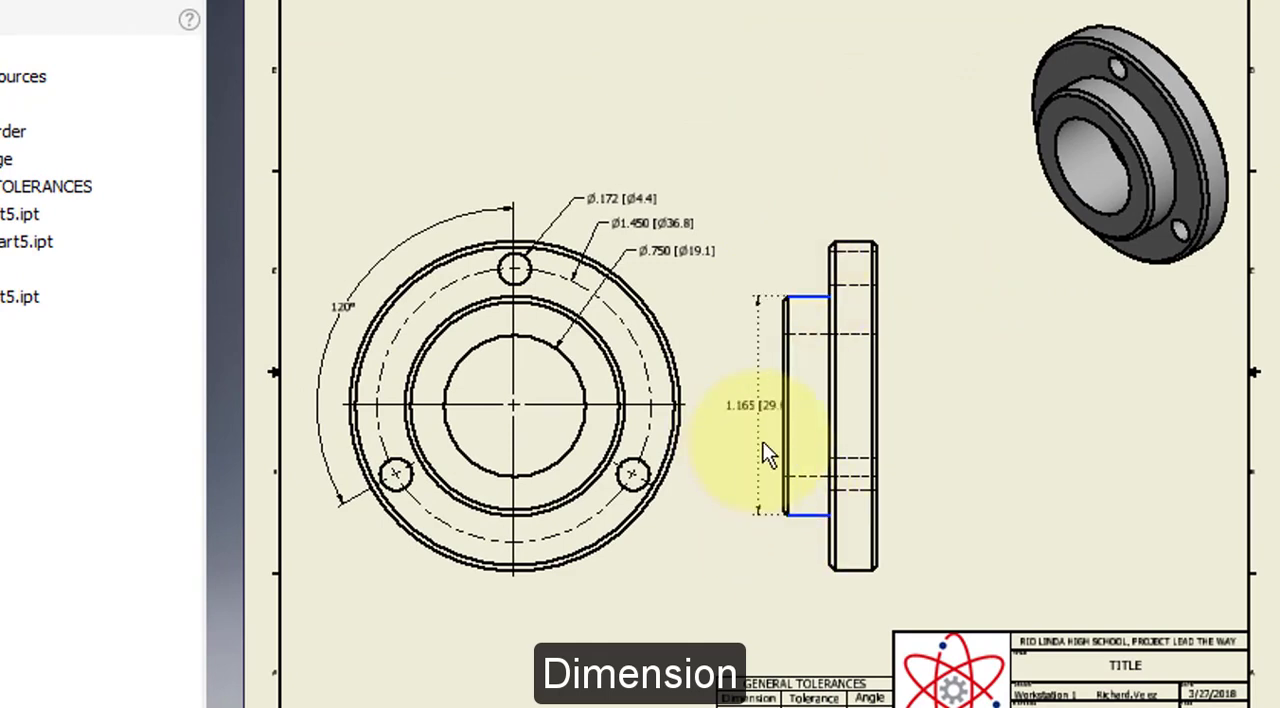
pyautogui.click(744, 440)
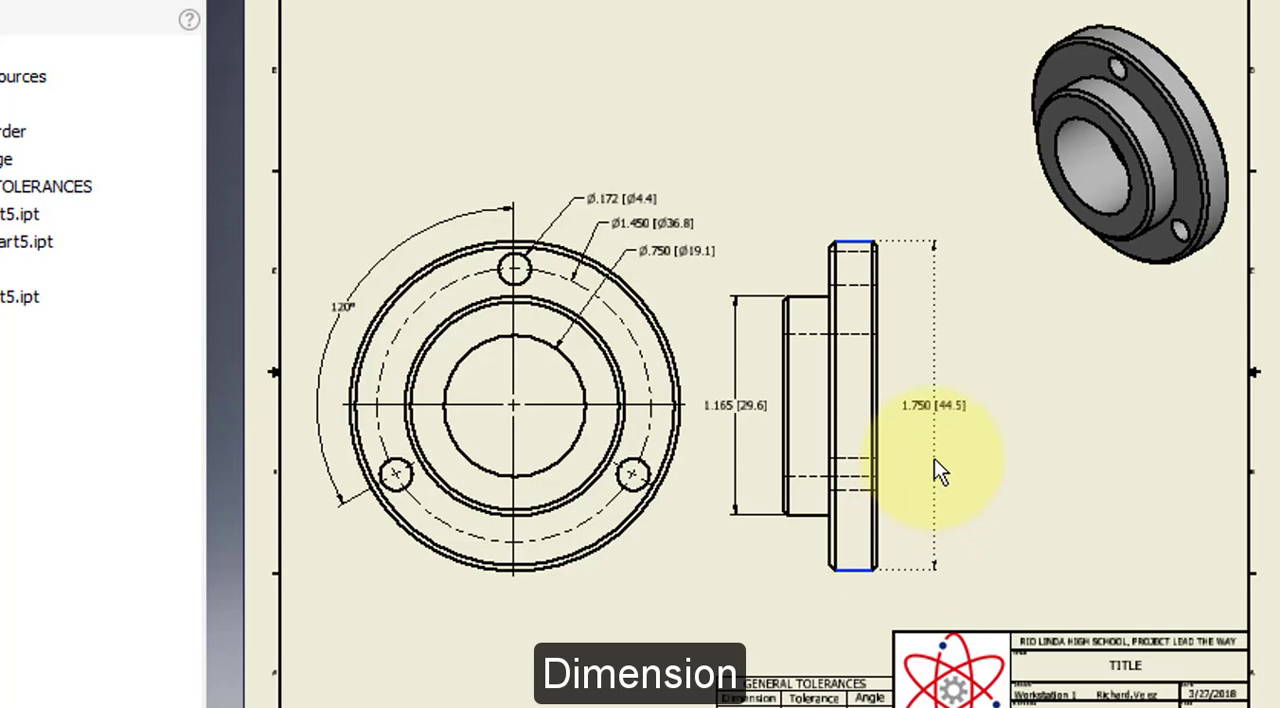
pyautogui.click(934, 460)
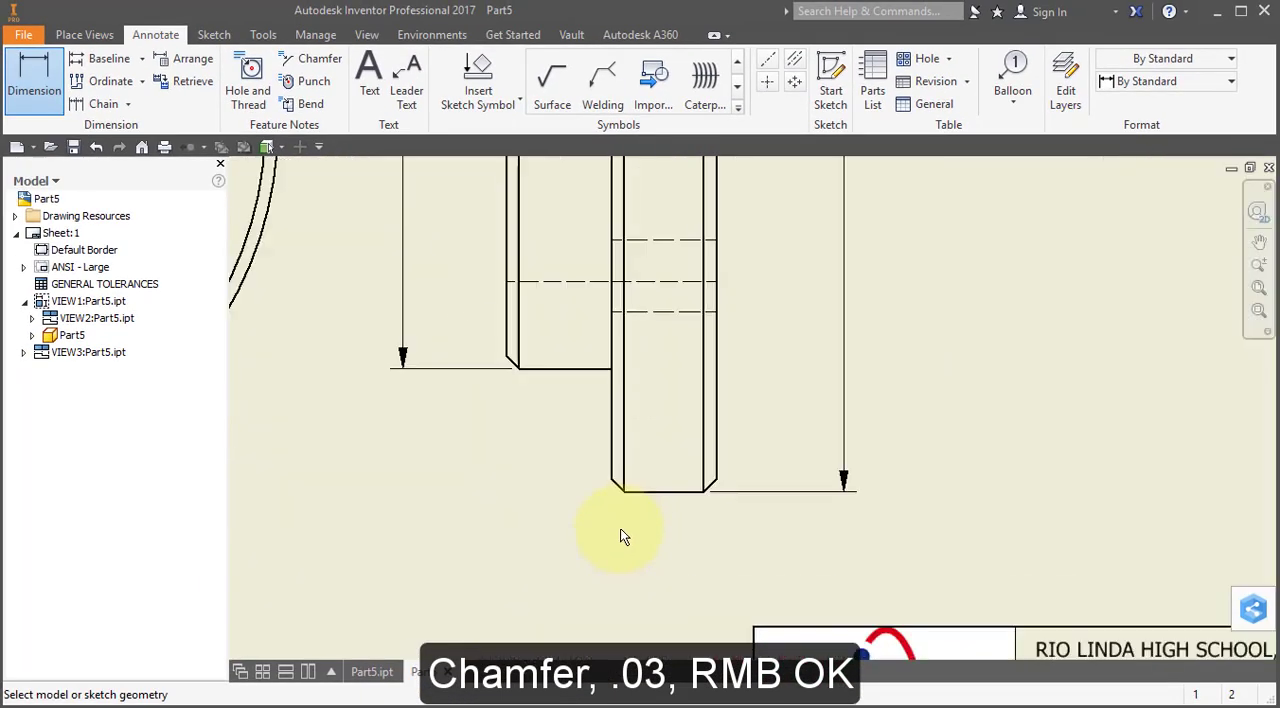
# Place a .030 X 45° chamfer note below the side view on the hub's chamfered corner.
pyautogui.click(314, 62)
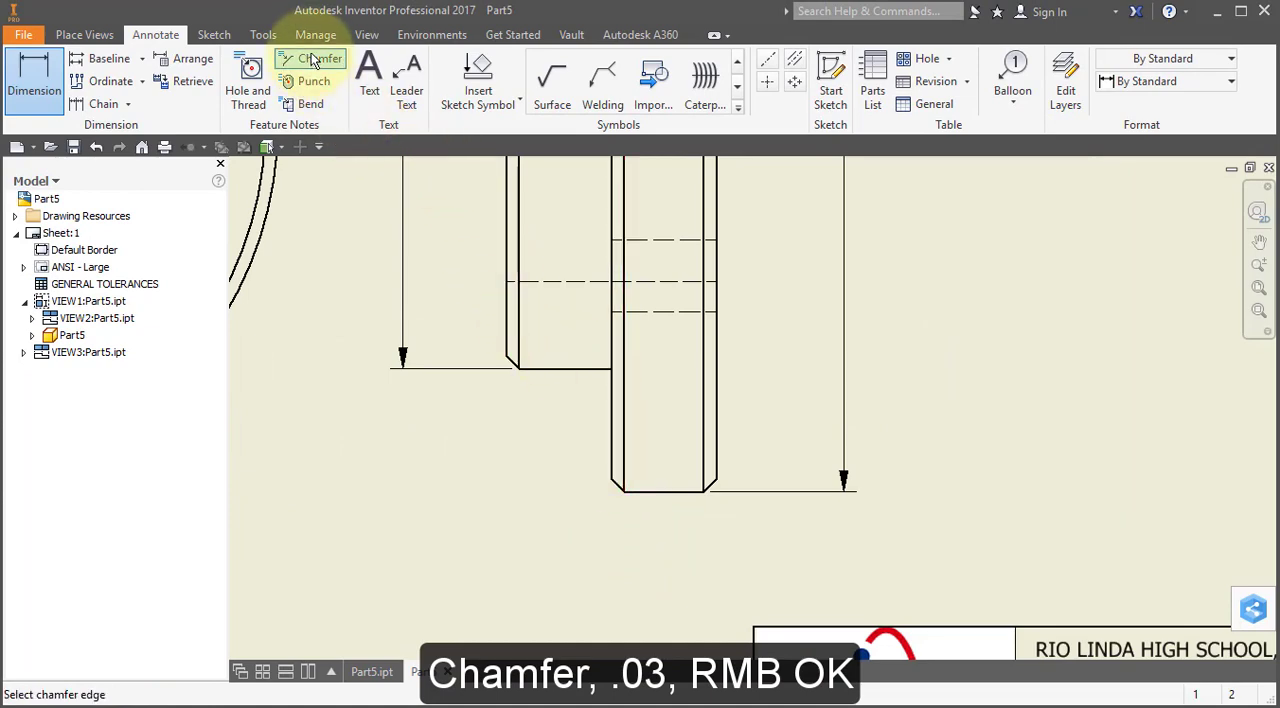
pyautogui.click(618, 492)
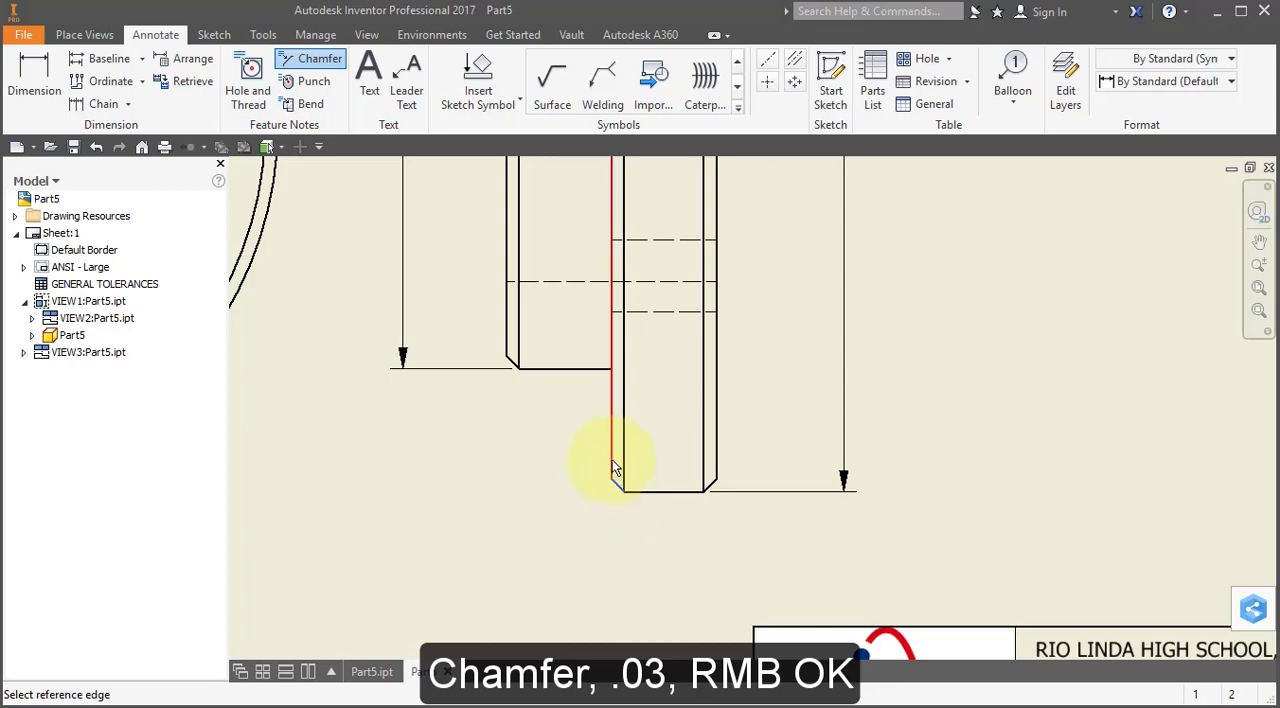
pyautogui.click(614, 468)
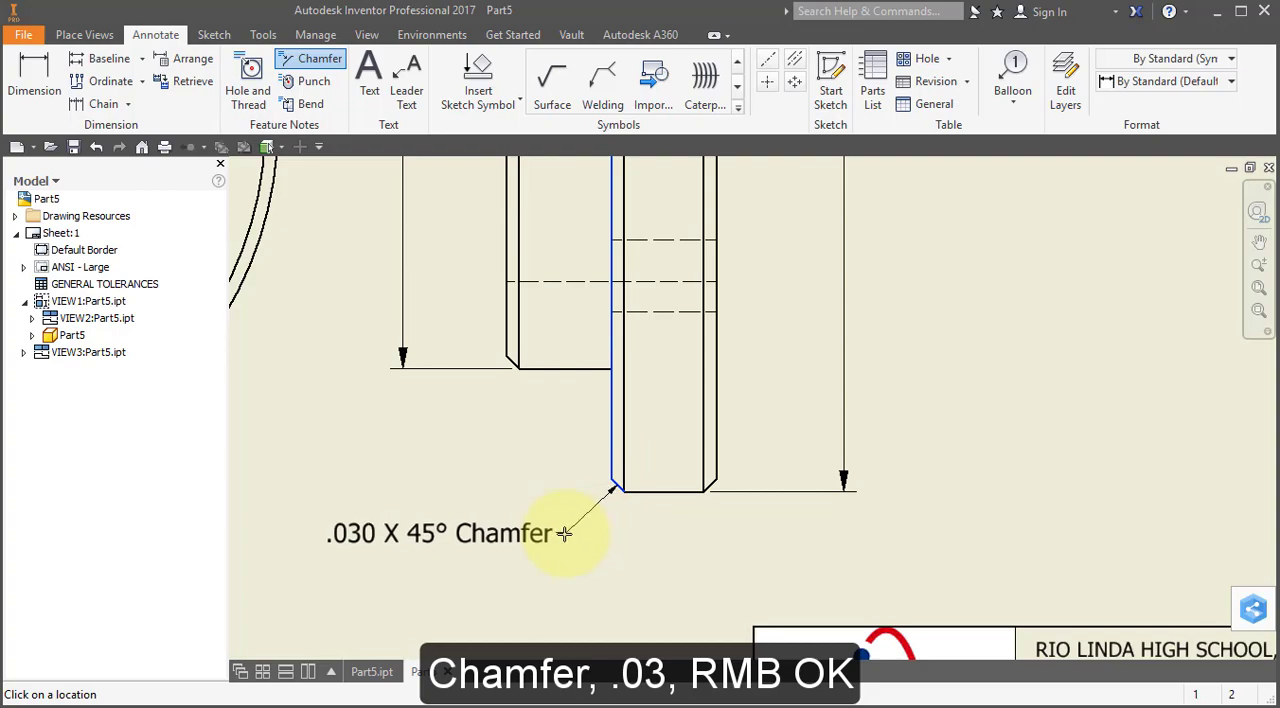
pyautogui.click(564, 533)
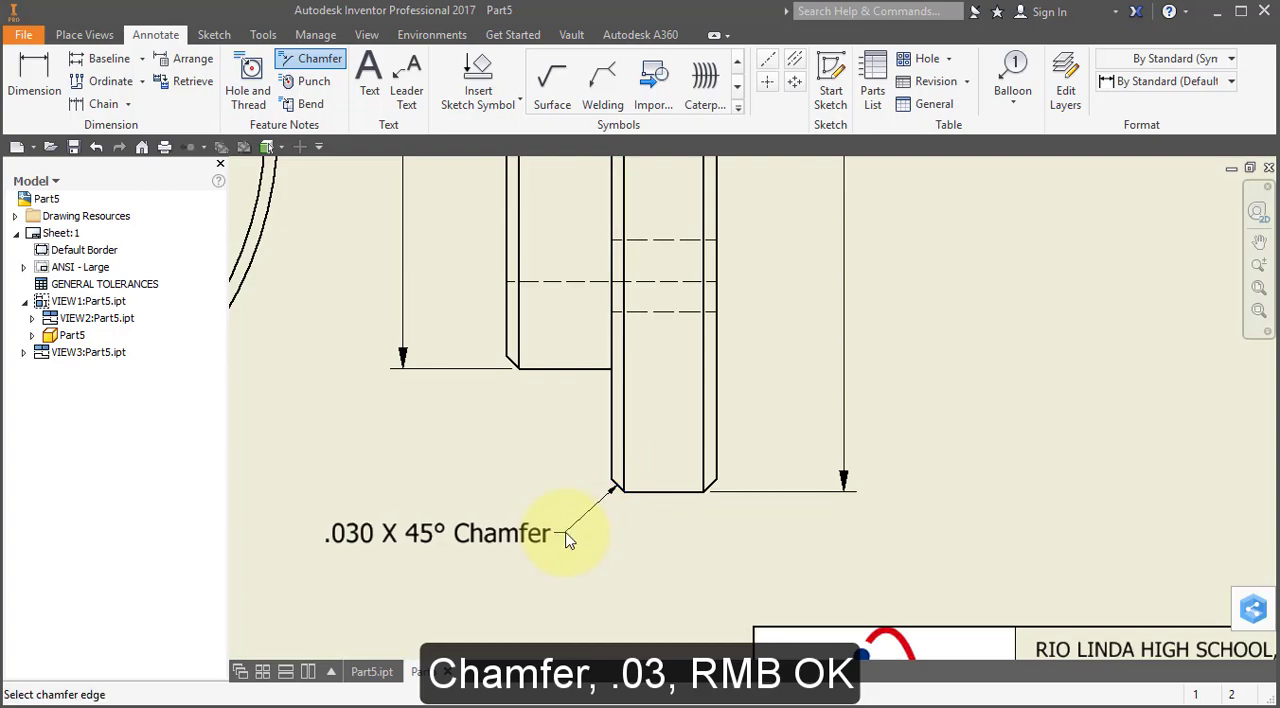
pyautogui.rightClick(565, 533)
pyautogui.click(638, 533)
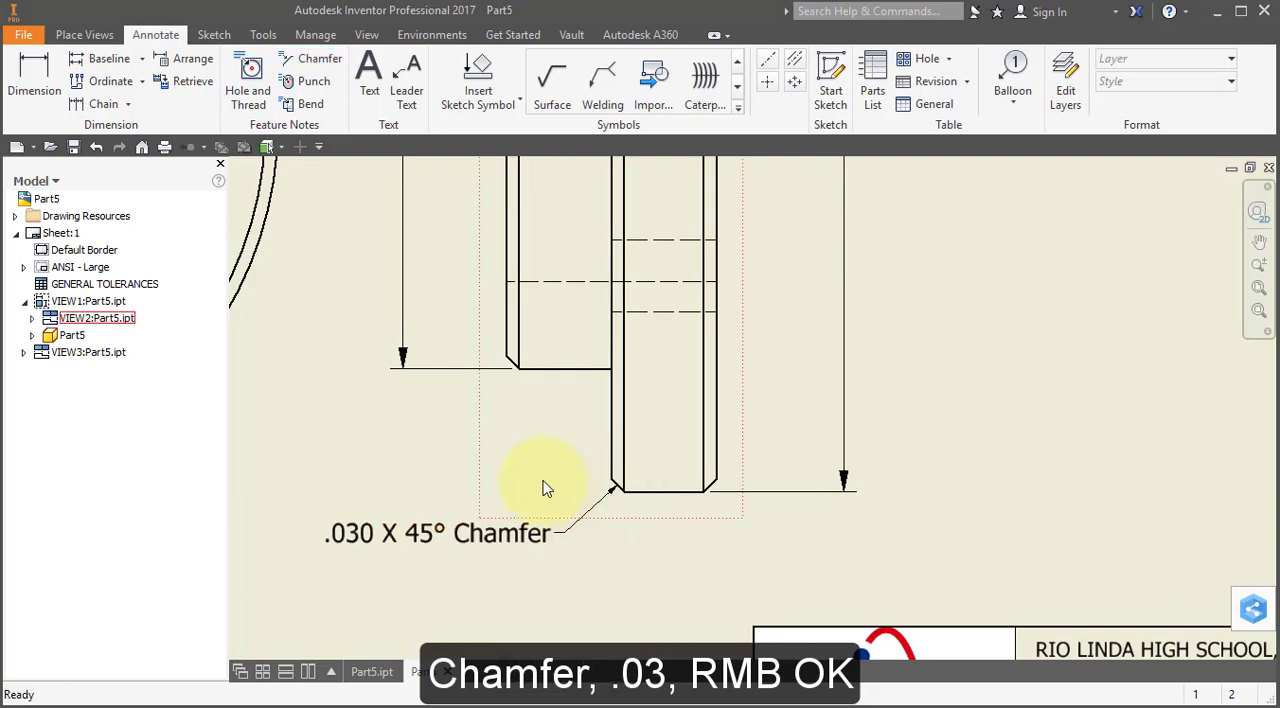
pyautogui.press('Home')
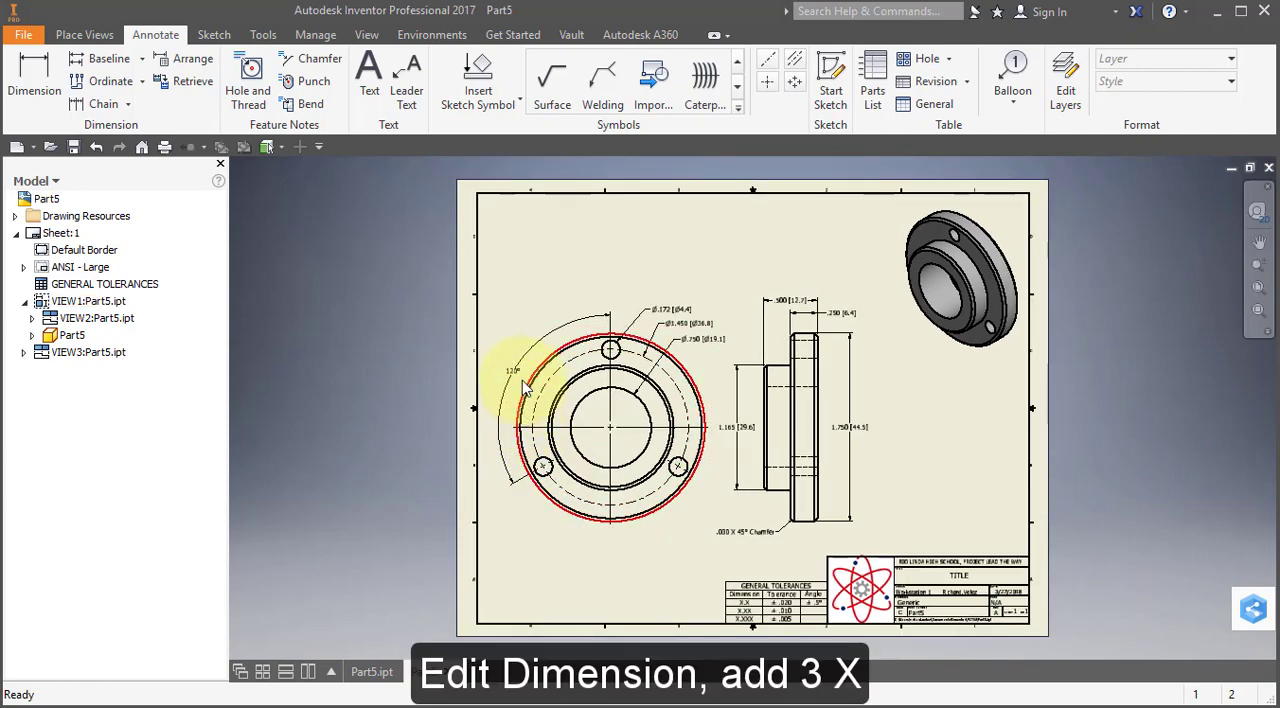
# Append 3 X to the 120° angle dimension and the ø.172 hole callout.
pyautogui.click(515, 372)
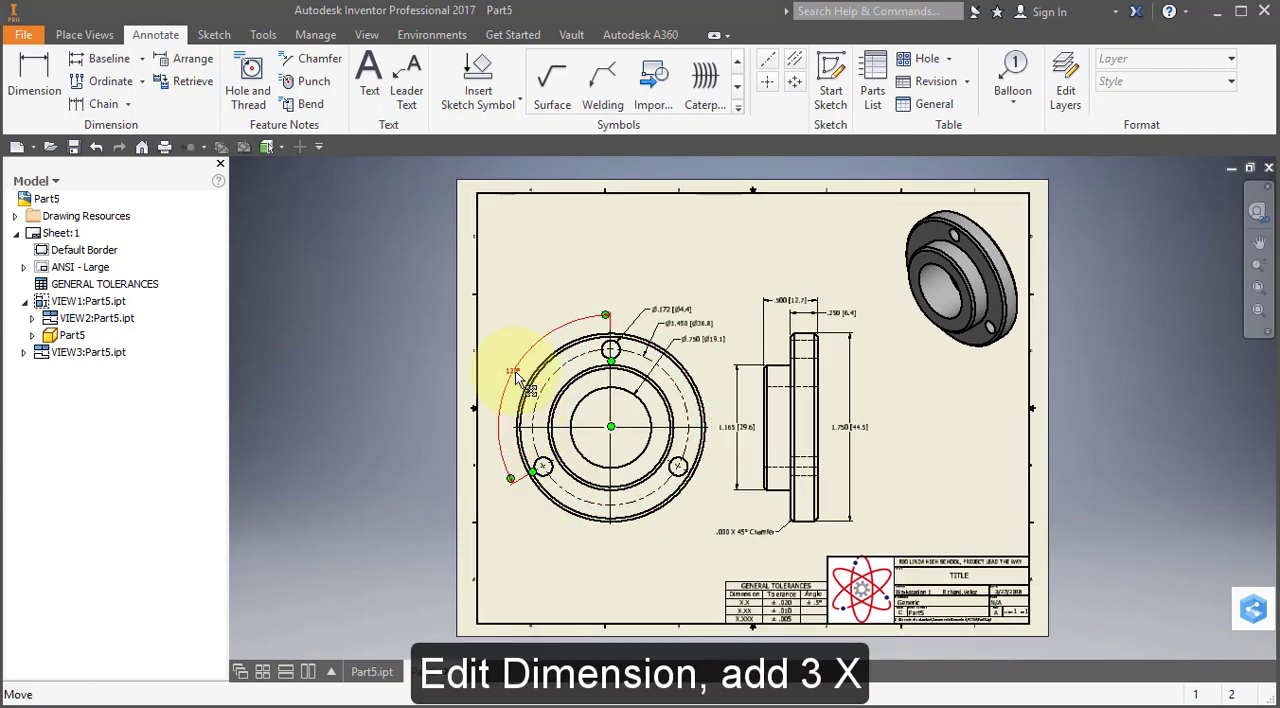
pyautogui.doubleClick(517, 377)
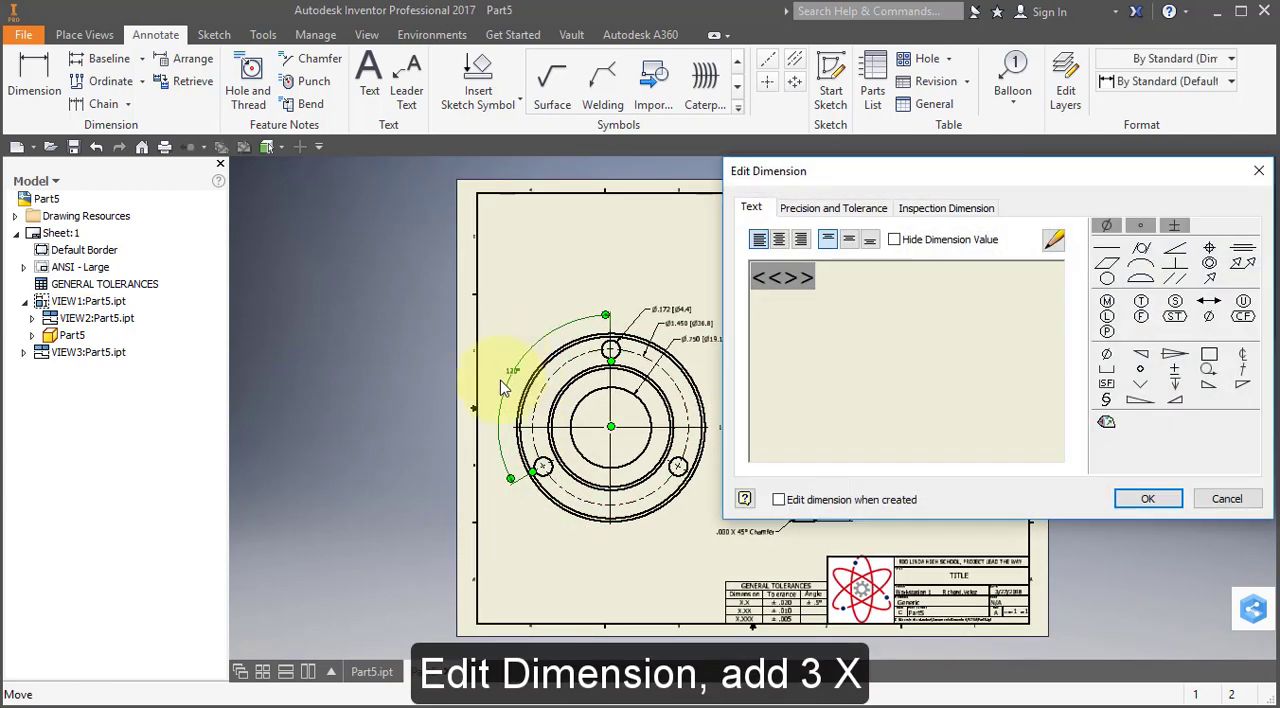
pyautogui.moveTo(1035, 176); pyautogui.dragTo(668, 195)
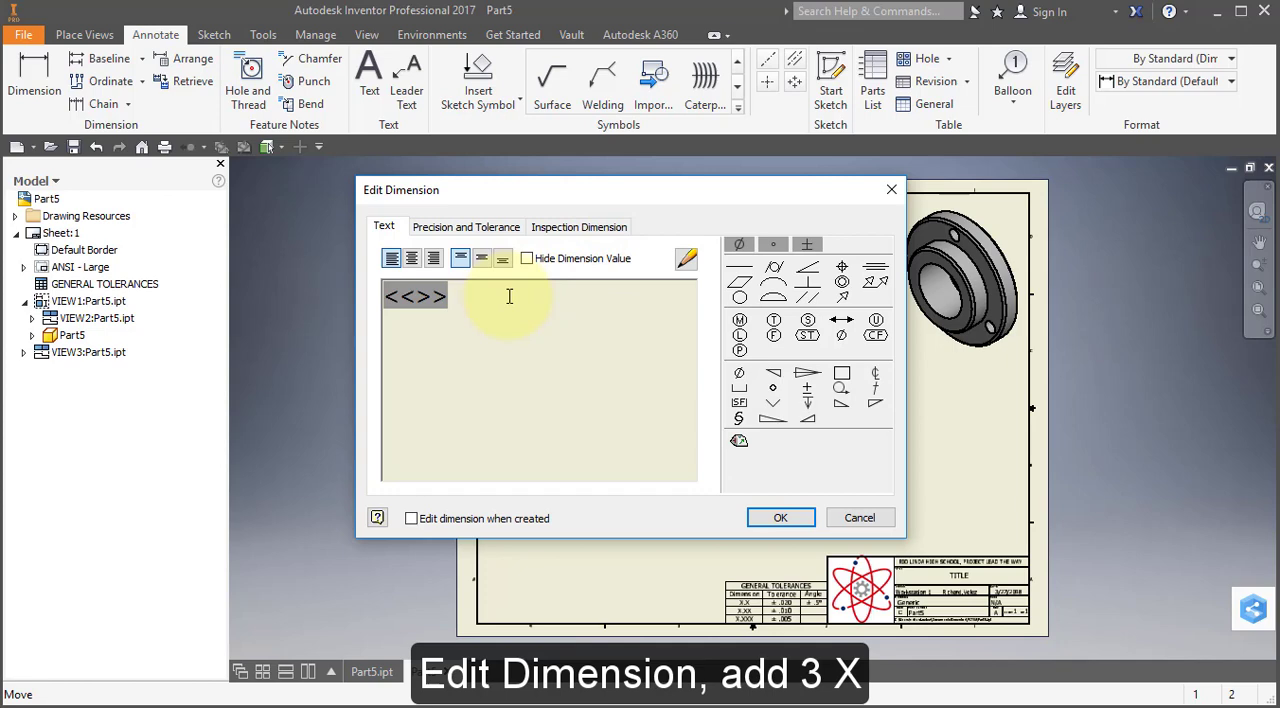
pyautogui.write('3 X')
pyautogui.click(781, 519)
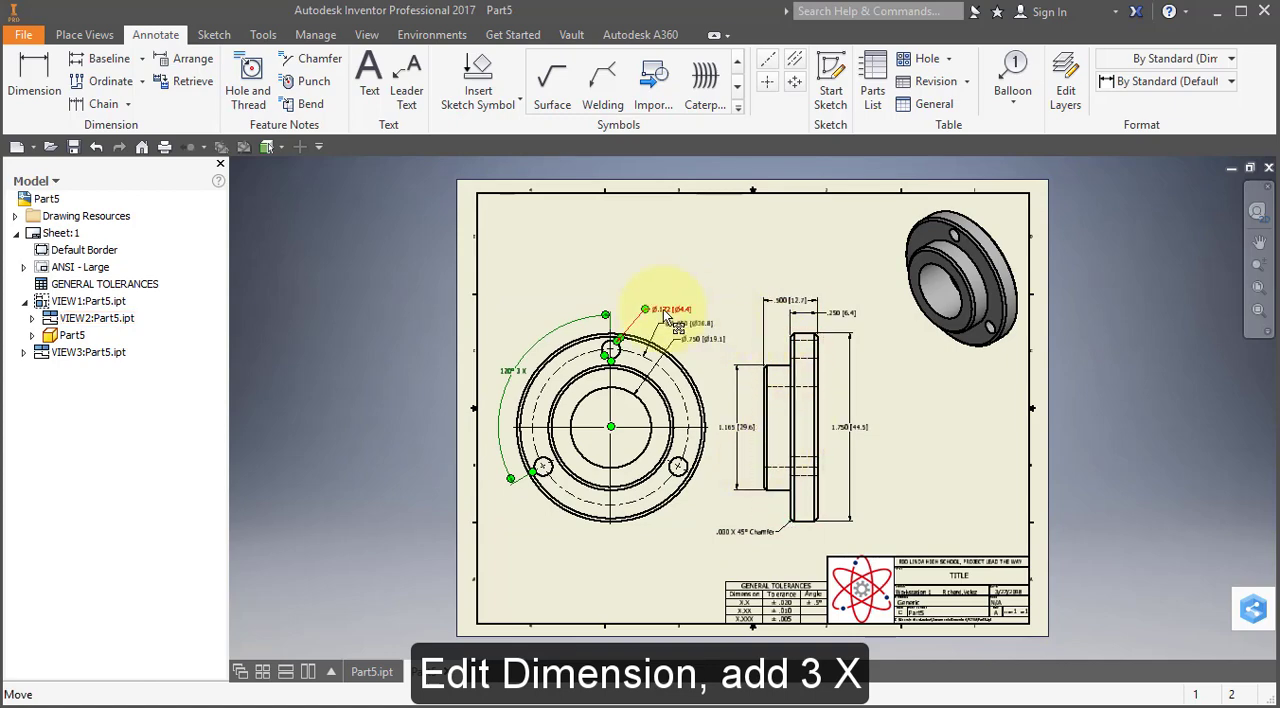
pyautogui.doubleClick(665, 316)
pyautogui.write('<<>> 3')
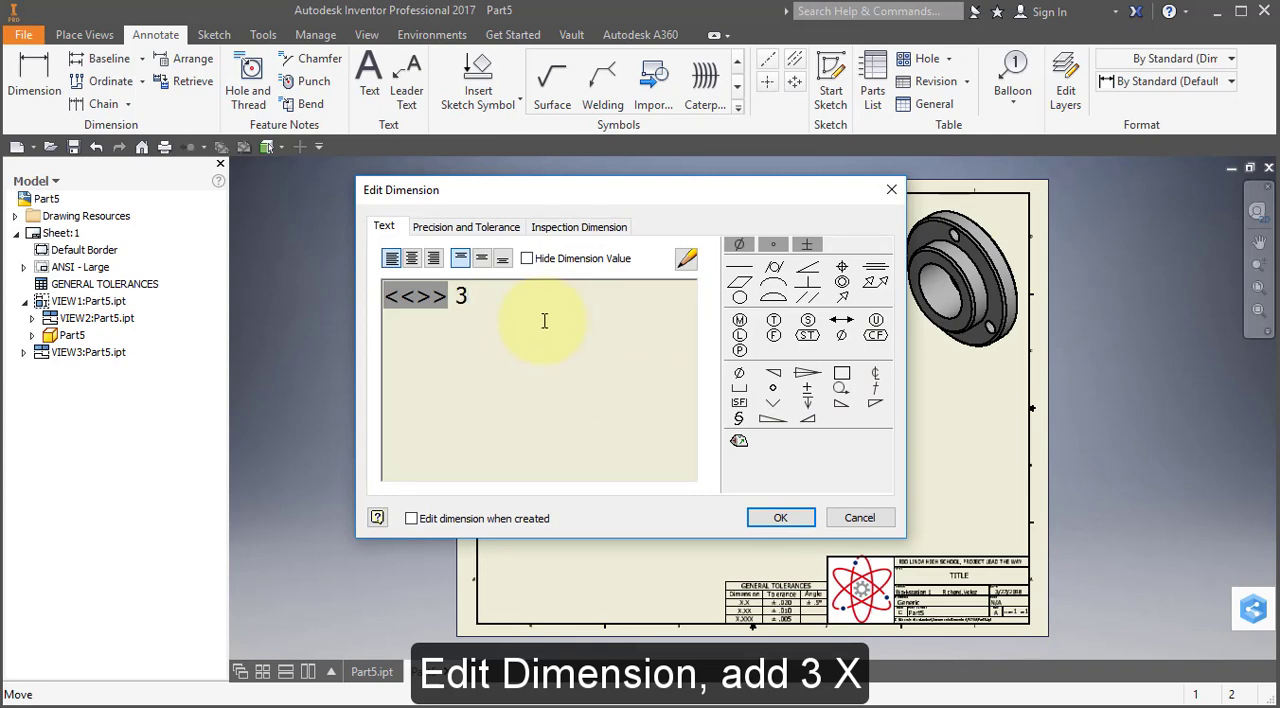
pyautogui.write('X')
pyautogui.click(779, 517)
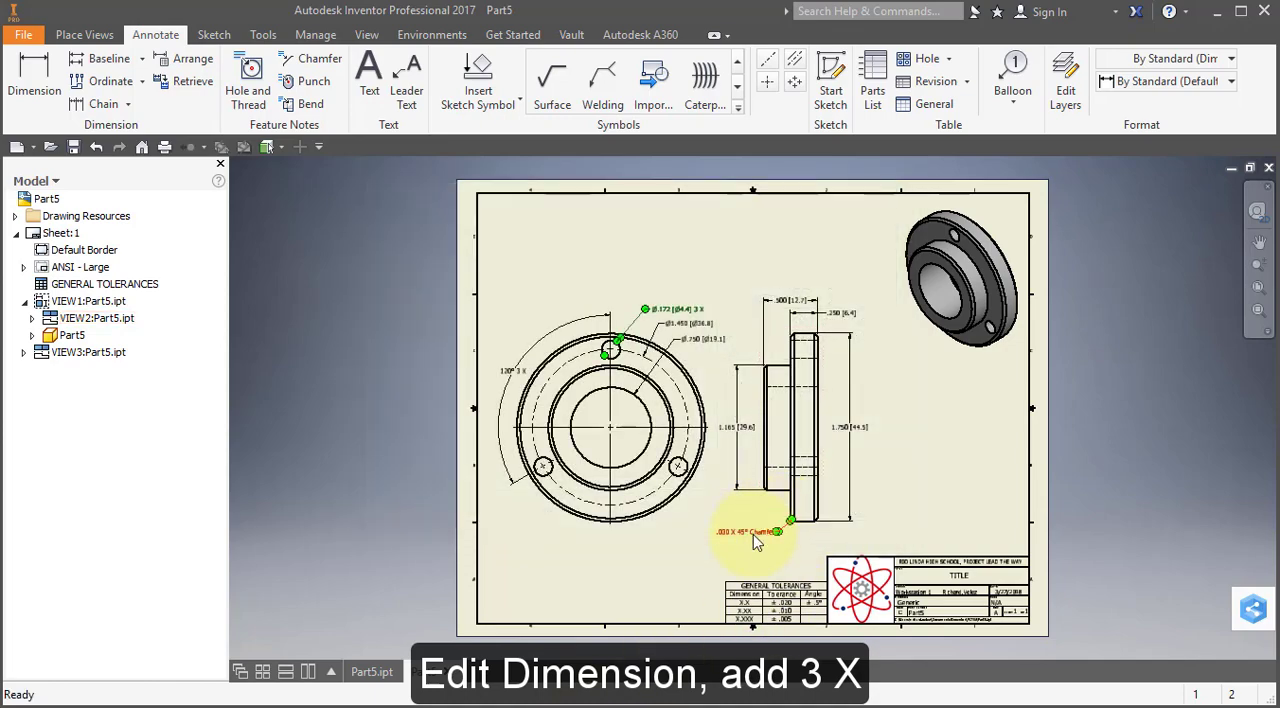
# Add 3 X after 'Chamfer' in the chamfer note.
pyautogui.doubleClick(753, 534)
pyautogui.write('<DIST1> X <ANGL> Chamfer 3')
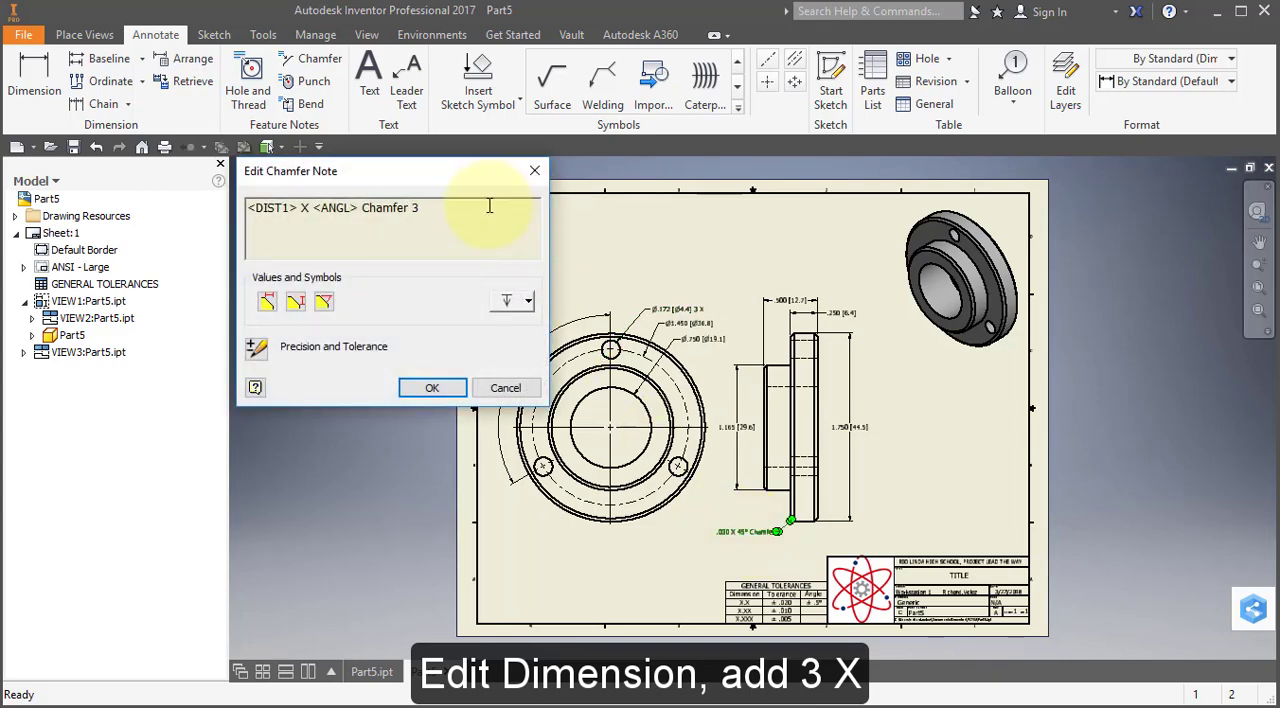
pyautogui.write(' X')
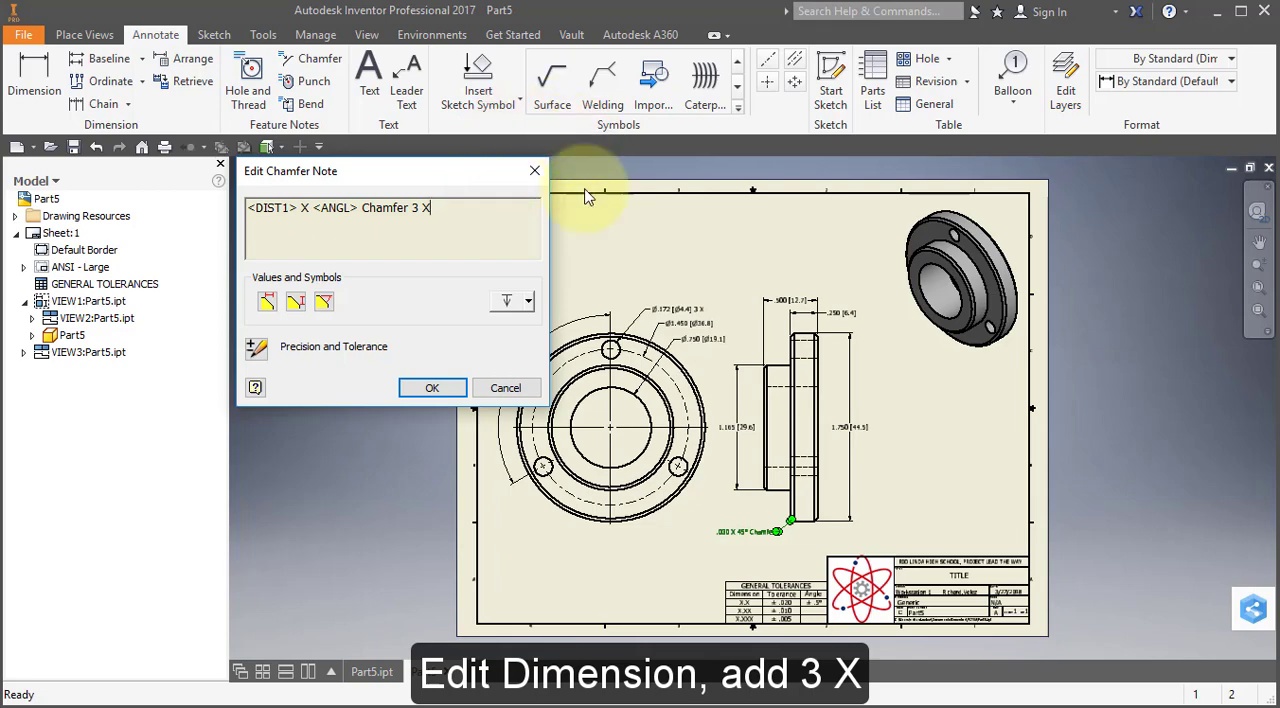
pyautogui.click(432, 388)
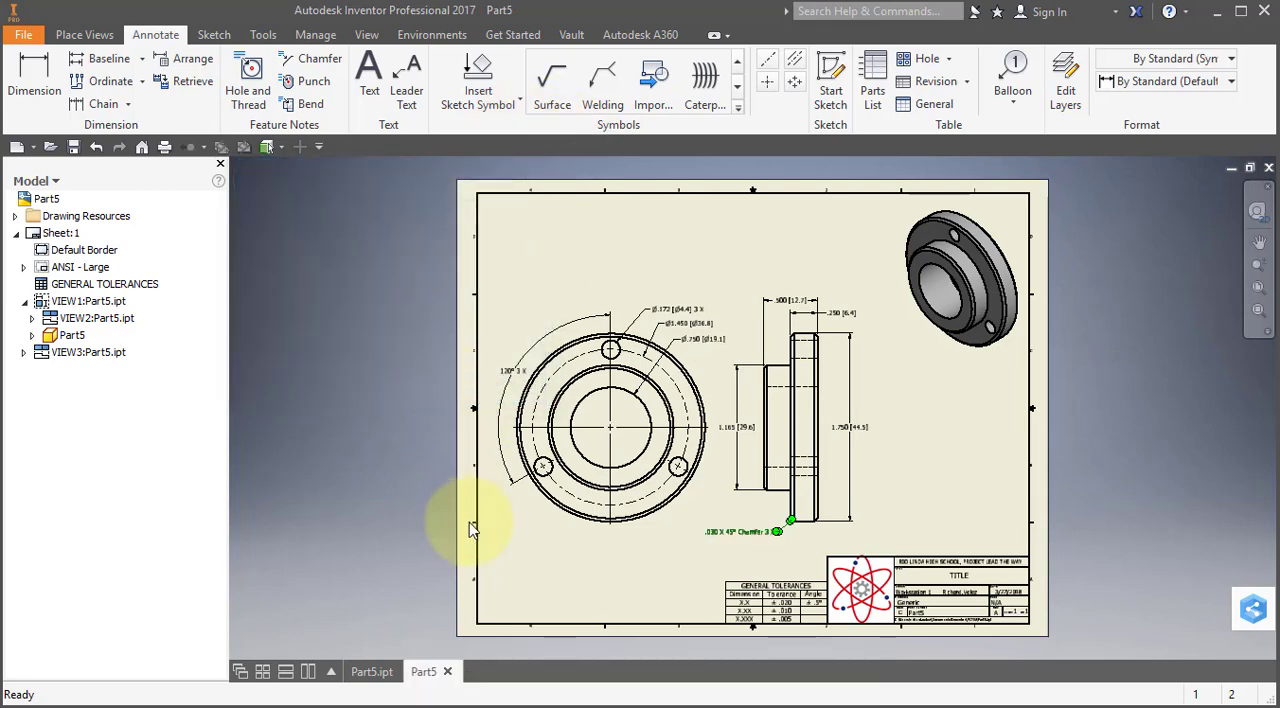
pyautogui.click(433, 527)
pyautogui.moveTo(372, 671)
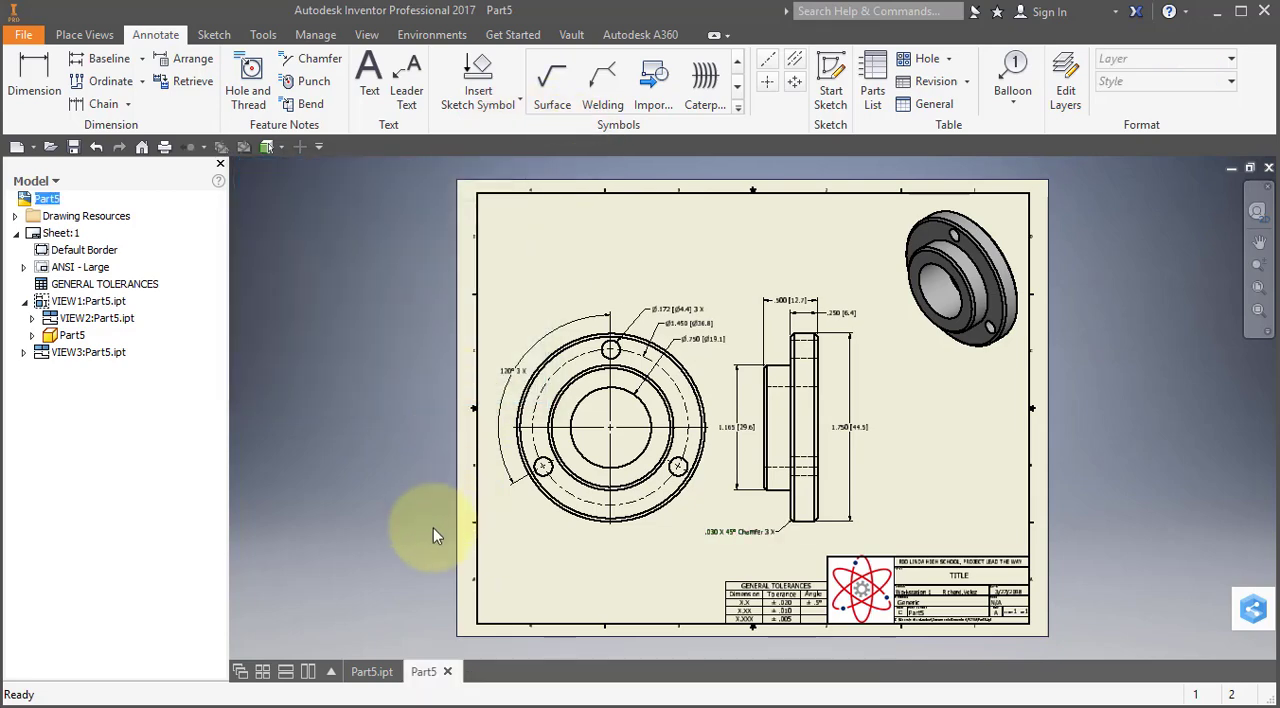
# Set Part5's material to Brass, Soft Yellow in iProperties and save the part.
pyautogui.click(377, 673)
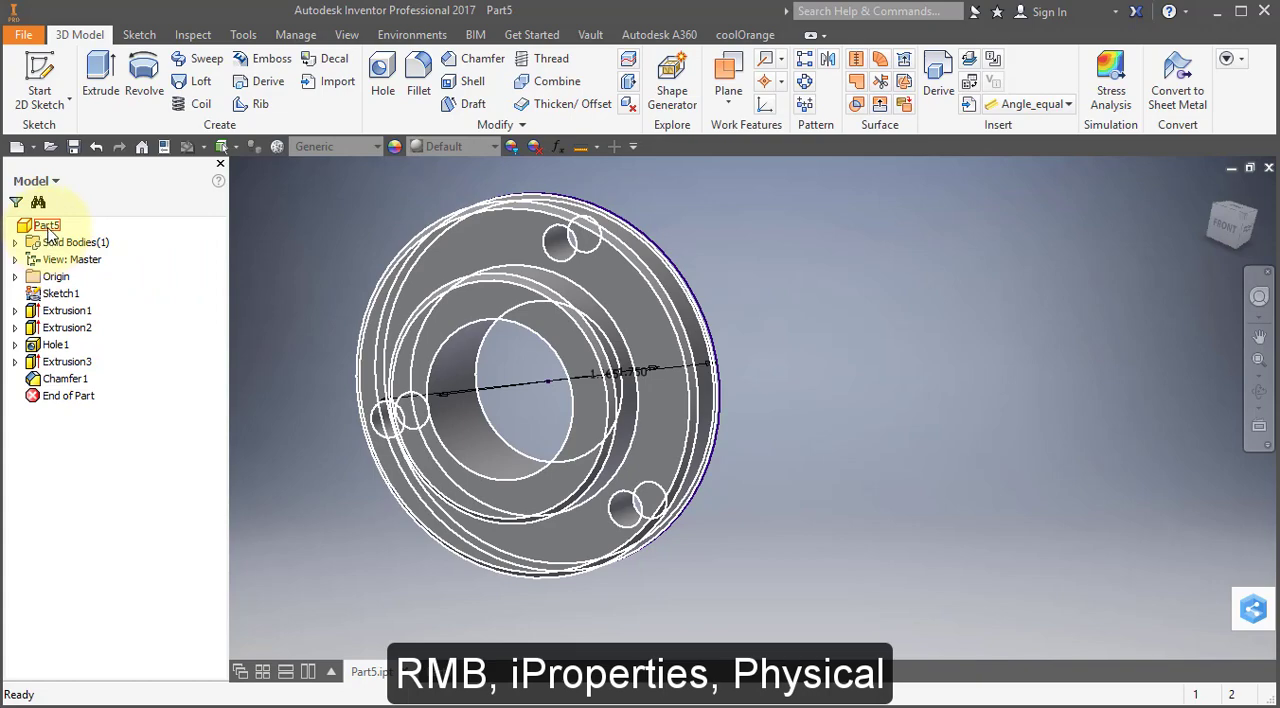
pyautogui.rightClick(49, 232)
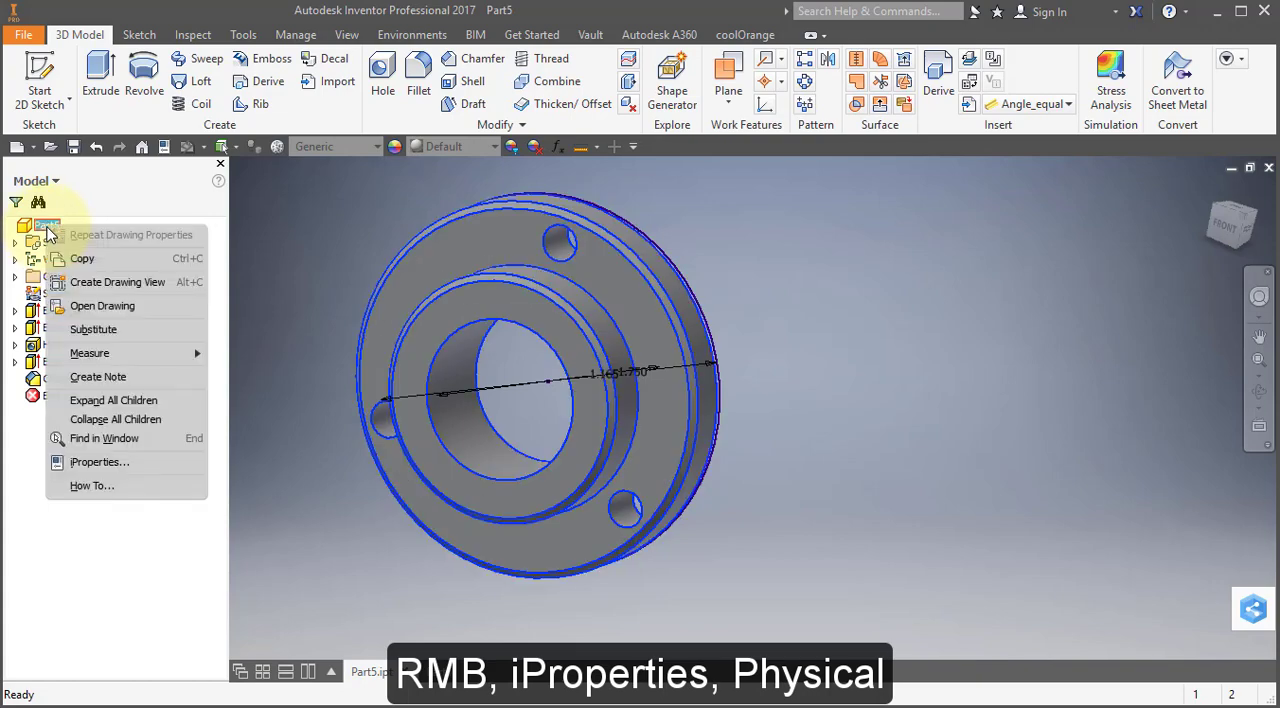
pyautogui.click(139, 468)
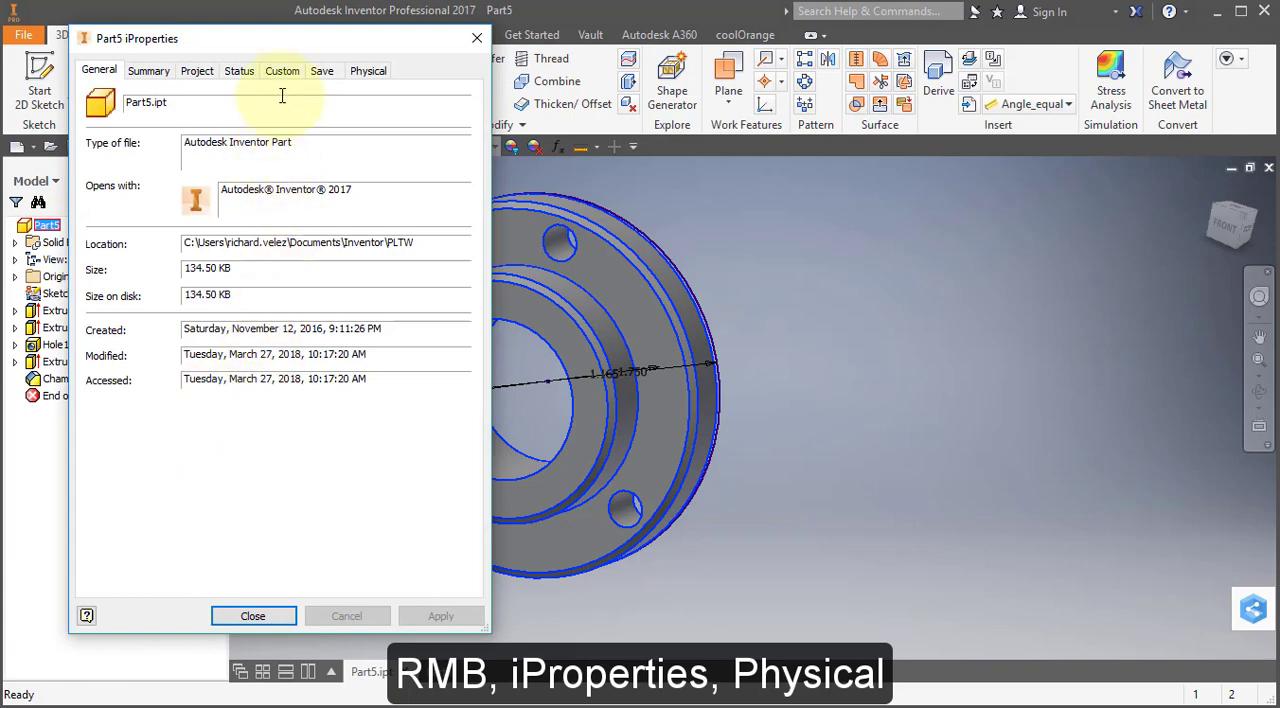
pyautogui.click(368, 71)
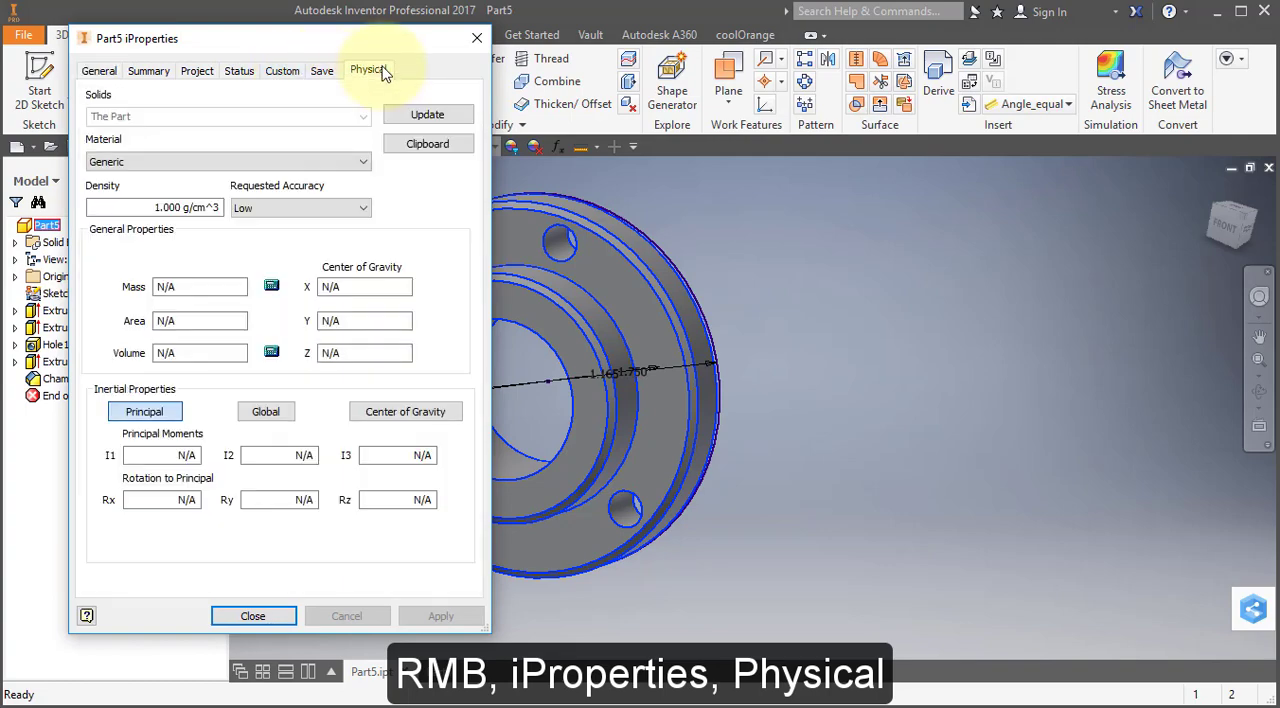
pyautogui.click(363, 162)
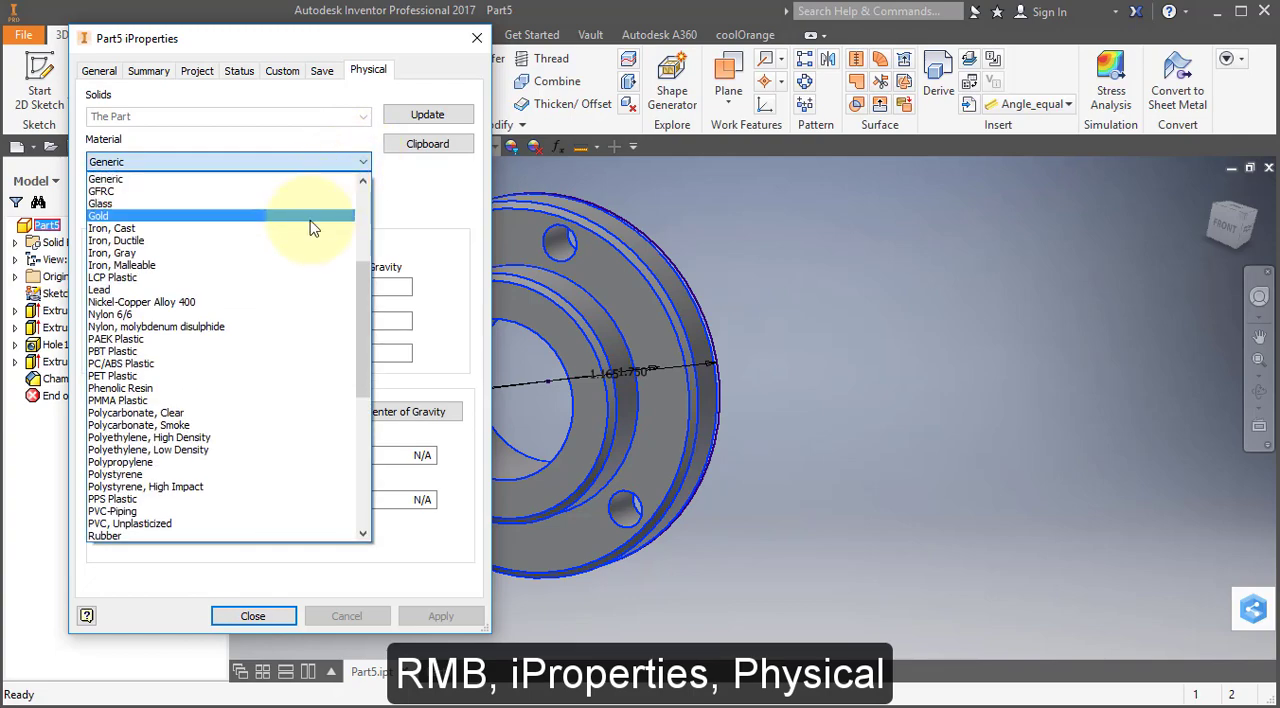
pyautogui.scroll(5, 310, 229)
pyautogui.click(268, 241)
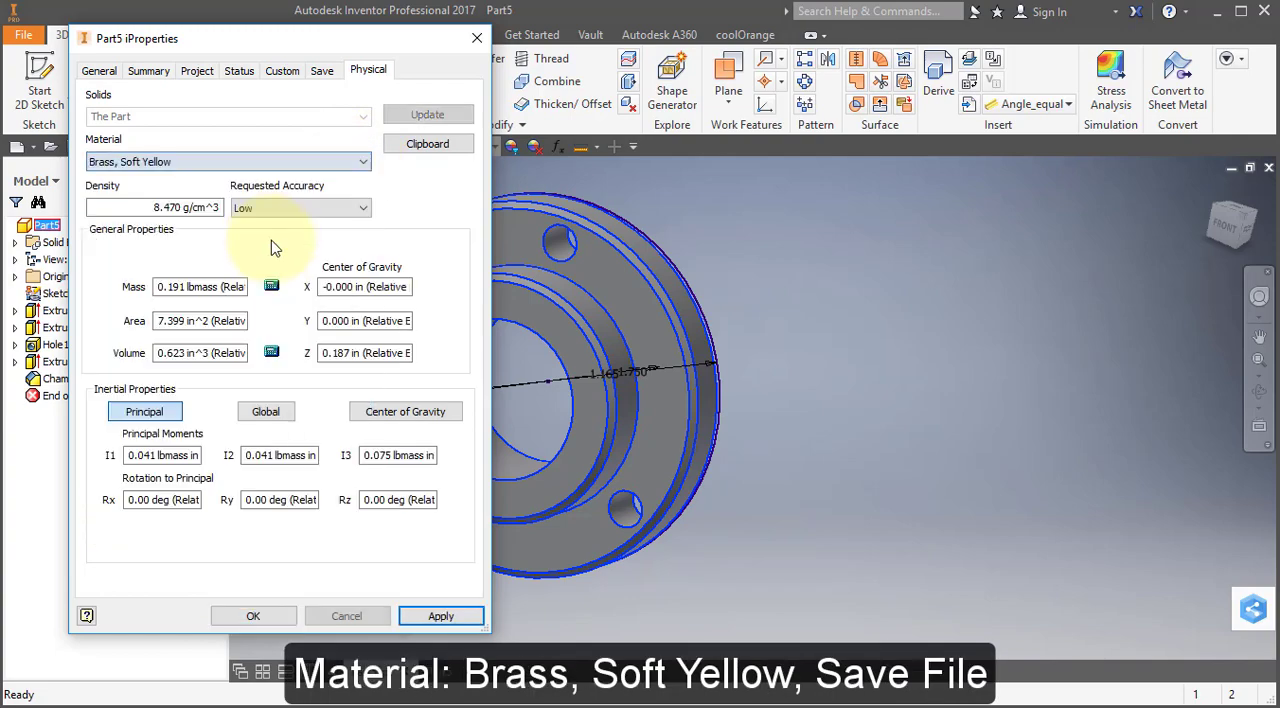
pyautogui.click(253, 617)
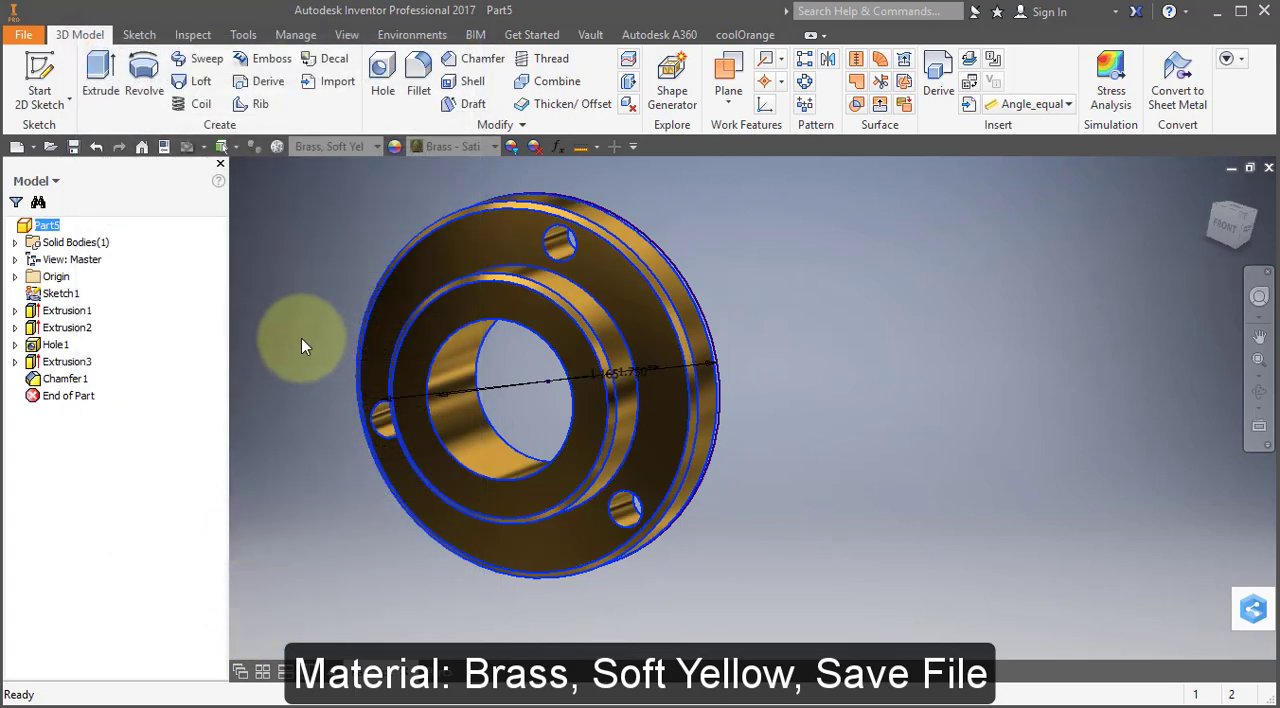
pyautogui.click(73, 147)
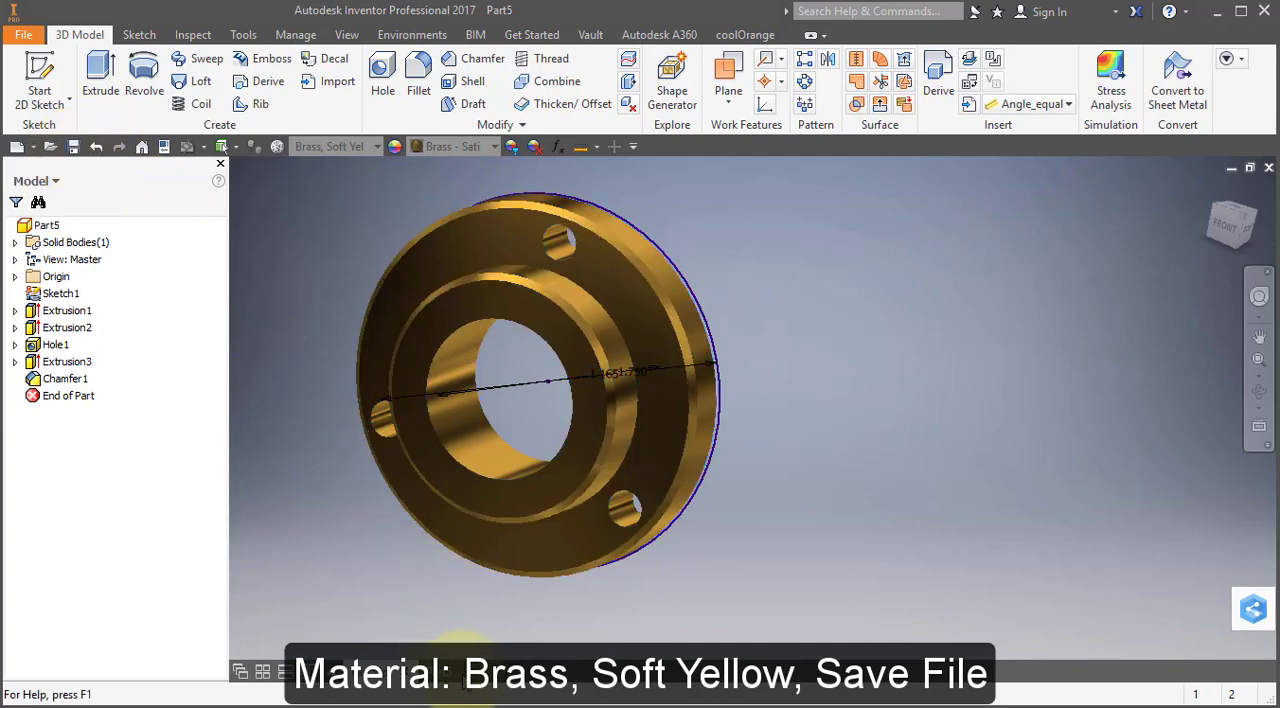
# On the flange drawing, change the iProperties Summary Title from 'TITLE' to '71. Flange'.
pyautogui.click(455, 672)
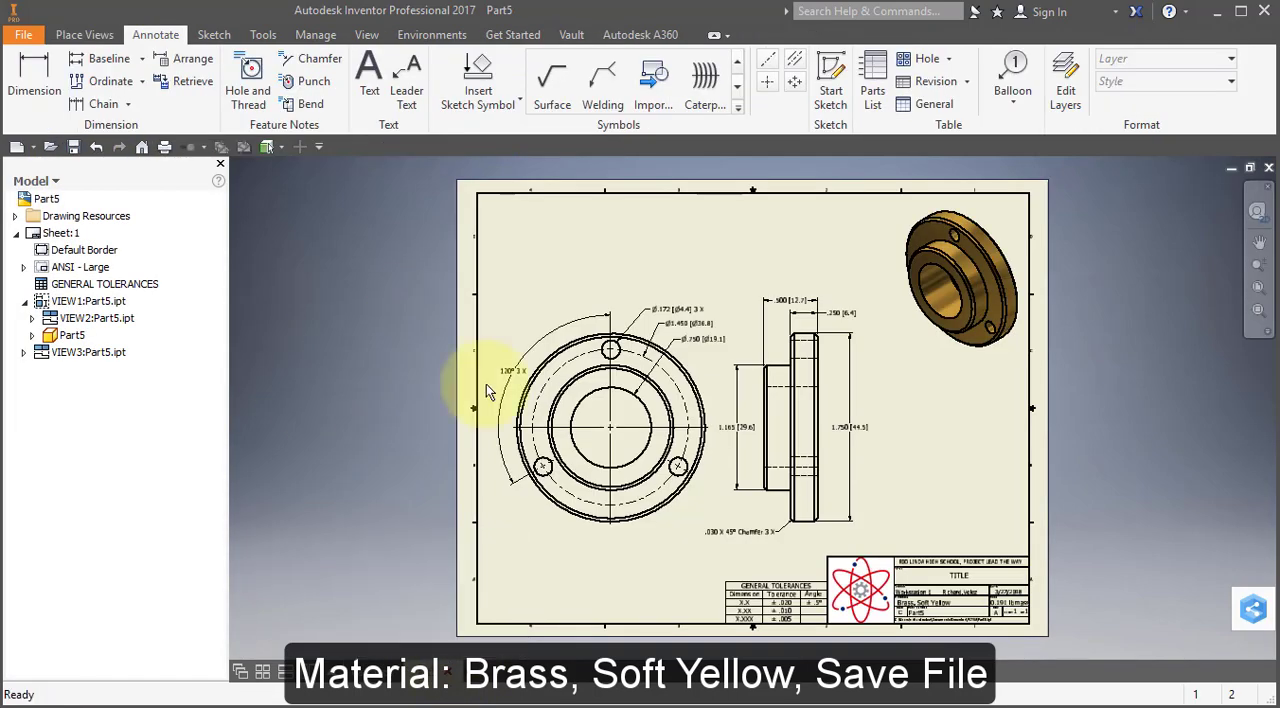
pyautogui.rightClick(43, 200)
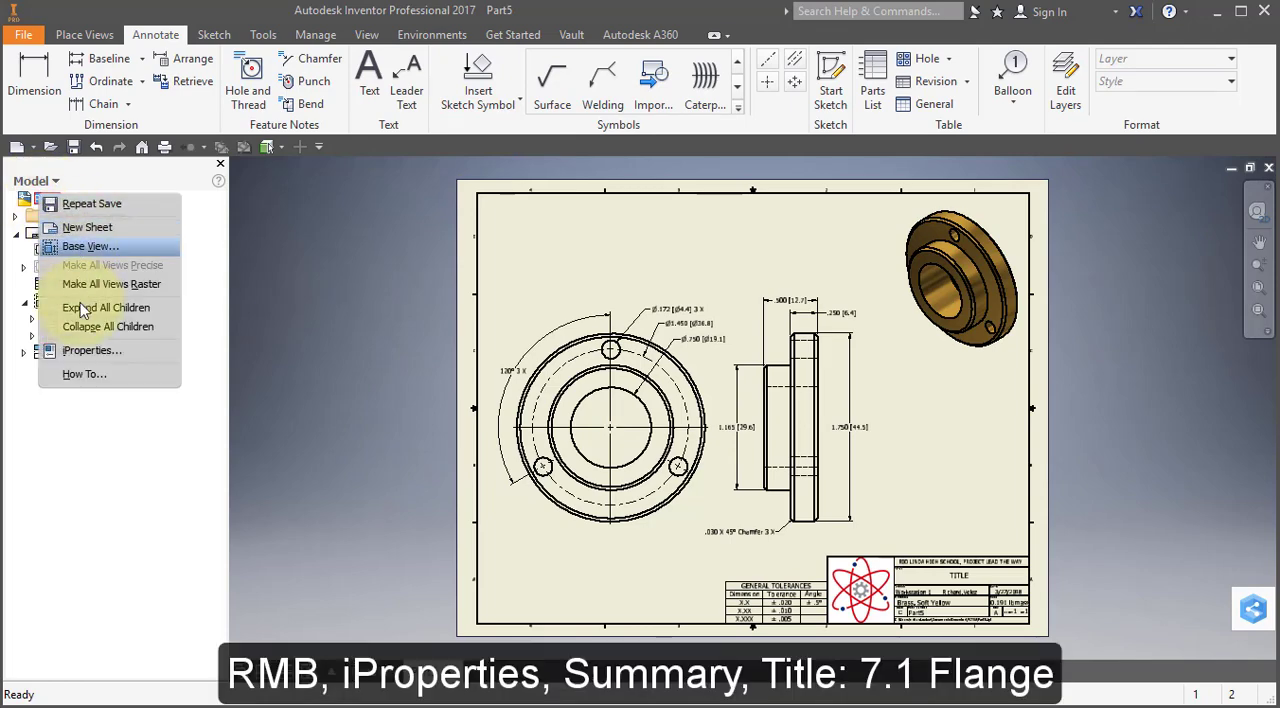
pyautogui.click(85, 355)
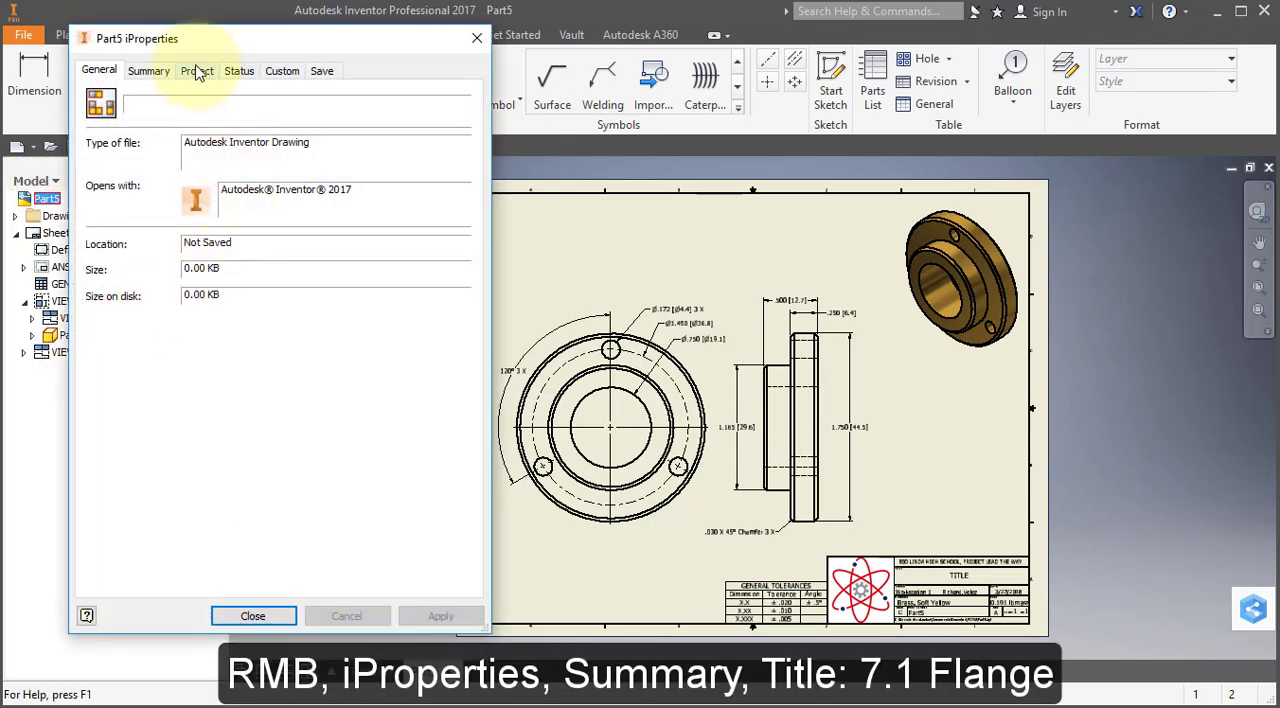
pyautogui.click(160, 78)
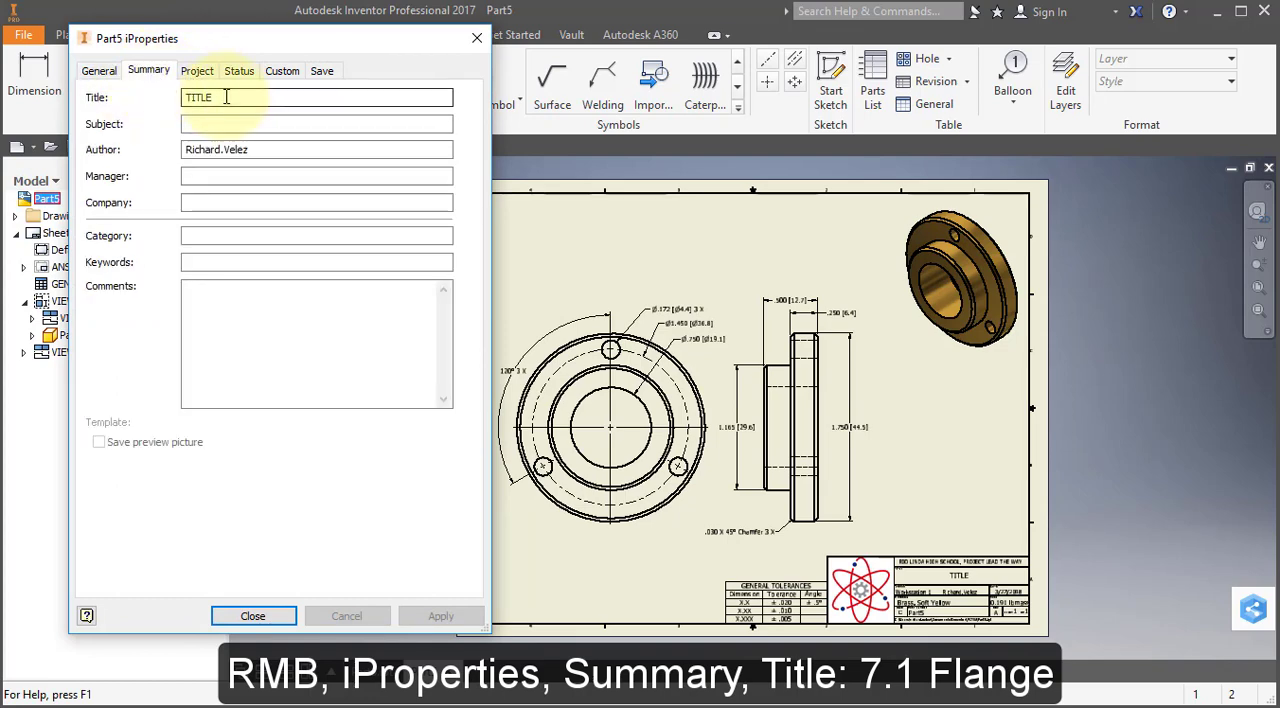
pyautogui.doubleClick(184, 97)
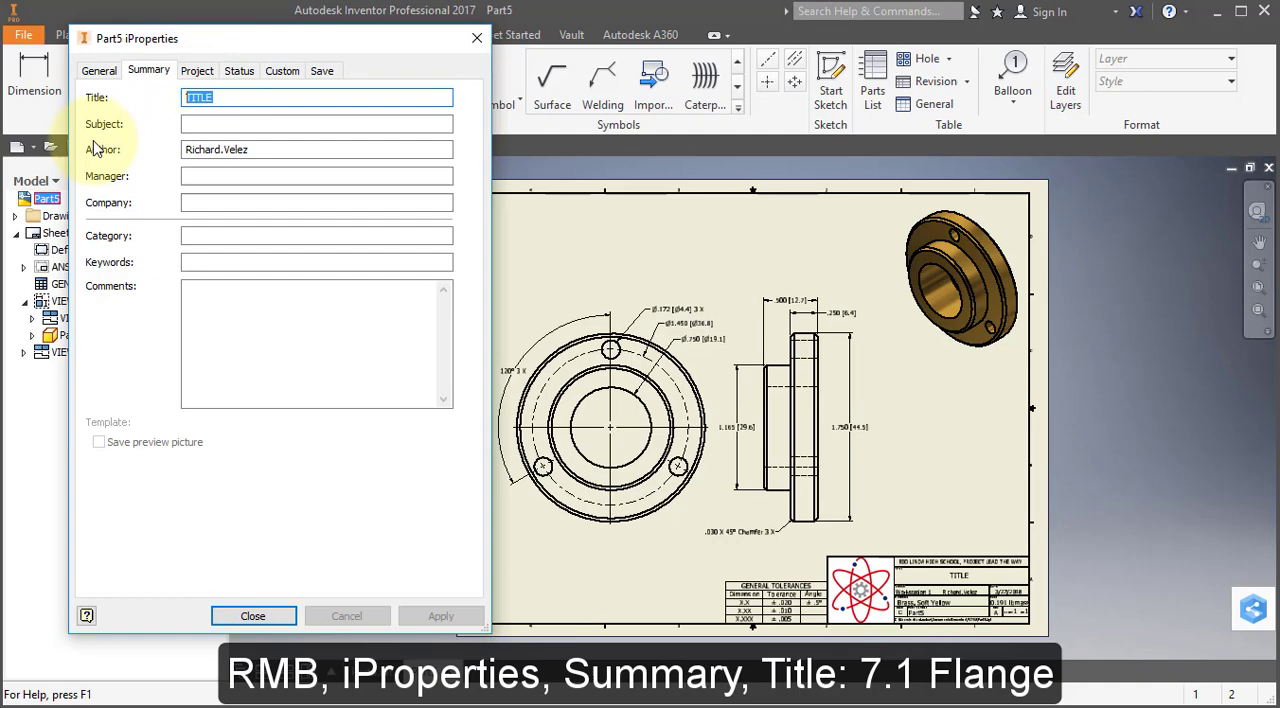
pyautogui.write('71. Flange')
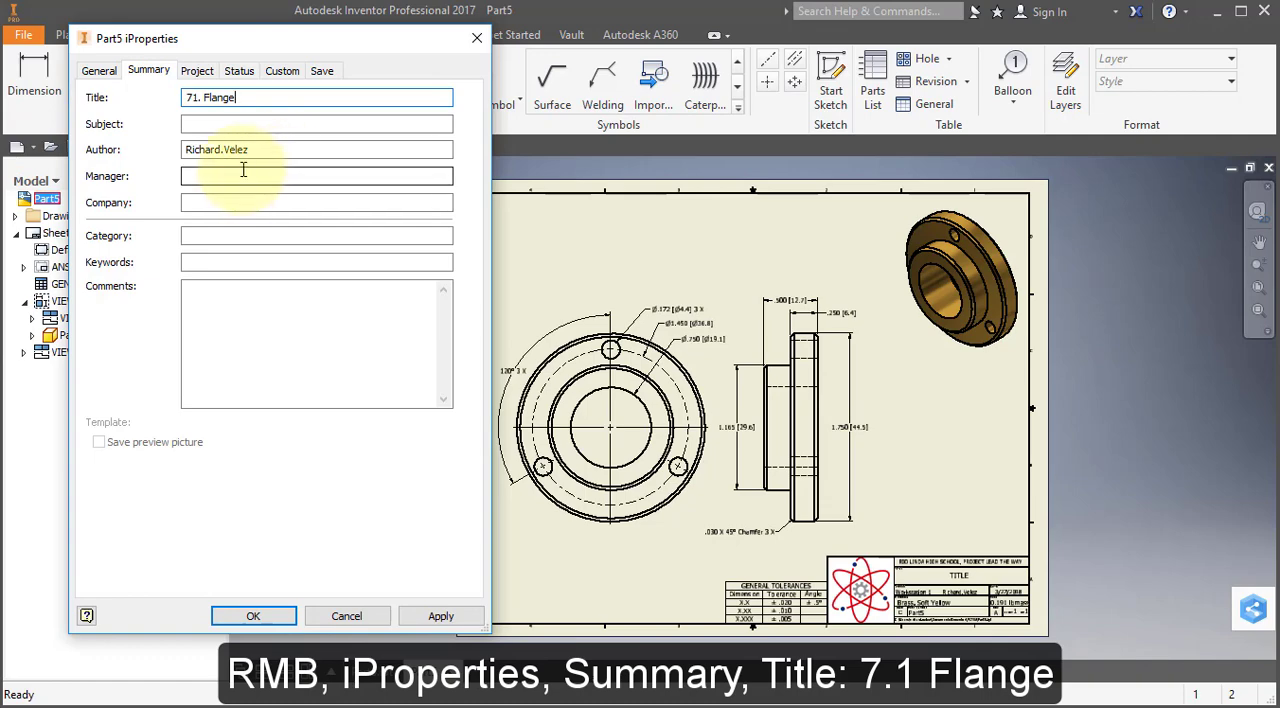
pyautogui.click(283, 616)
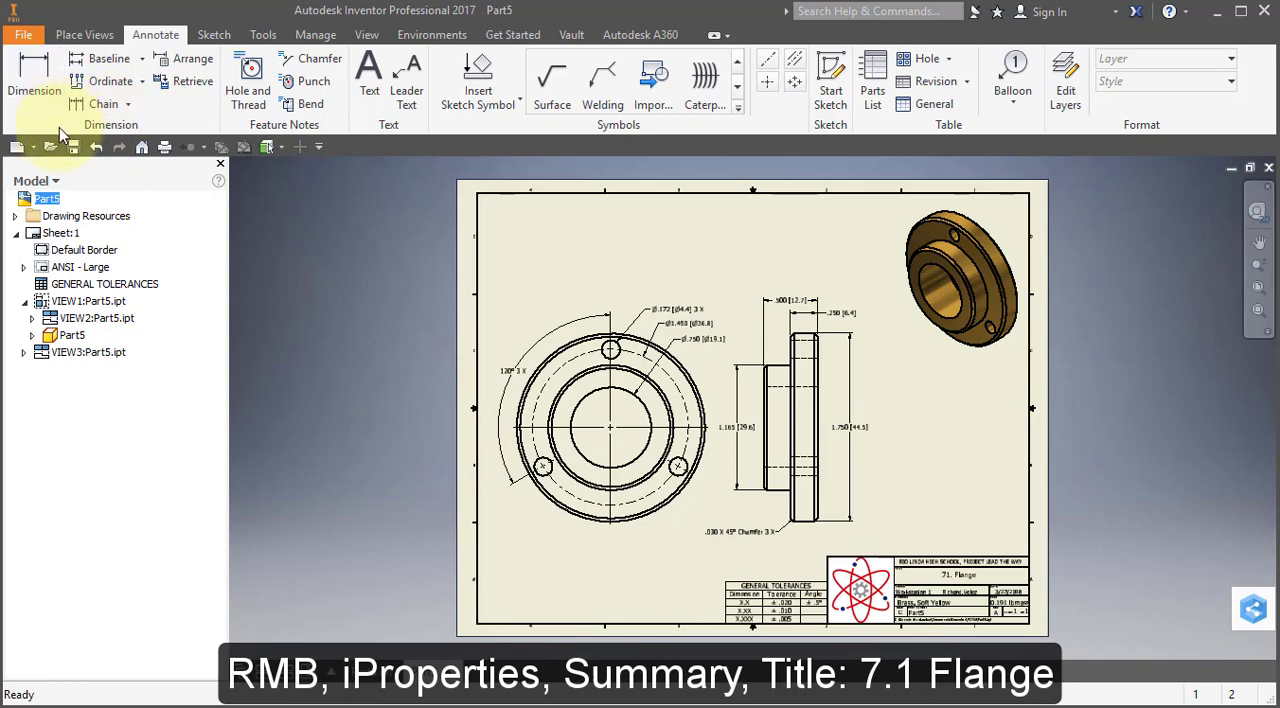
# Open the PDF export save dialog for the flange drawing from the File menu.
pyautogui.click(23, 34)
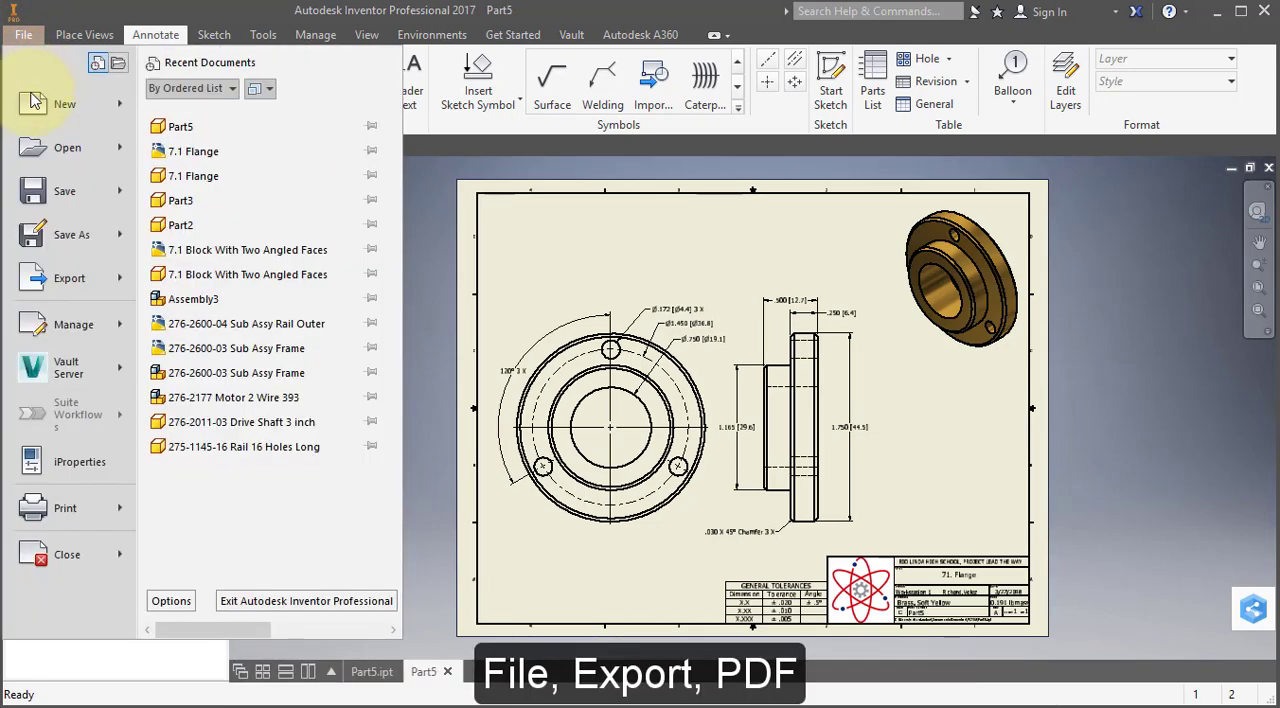
pyautogui.moveTo(69, 278)
pyautogui.click(180, 238)
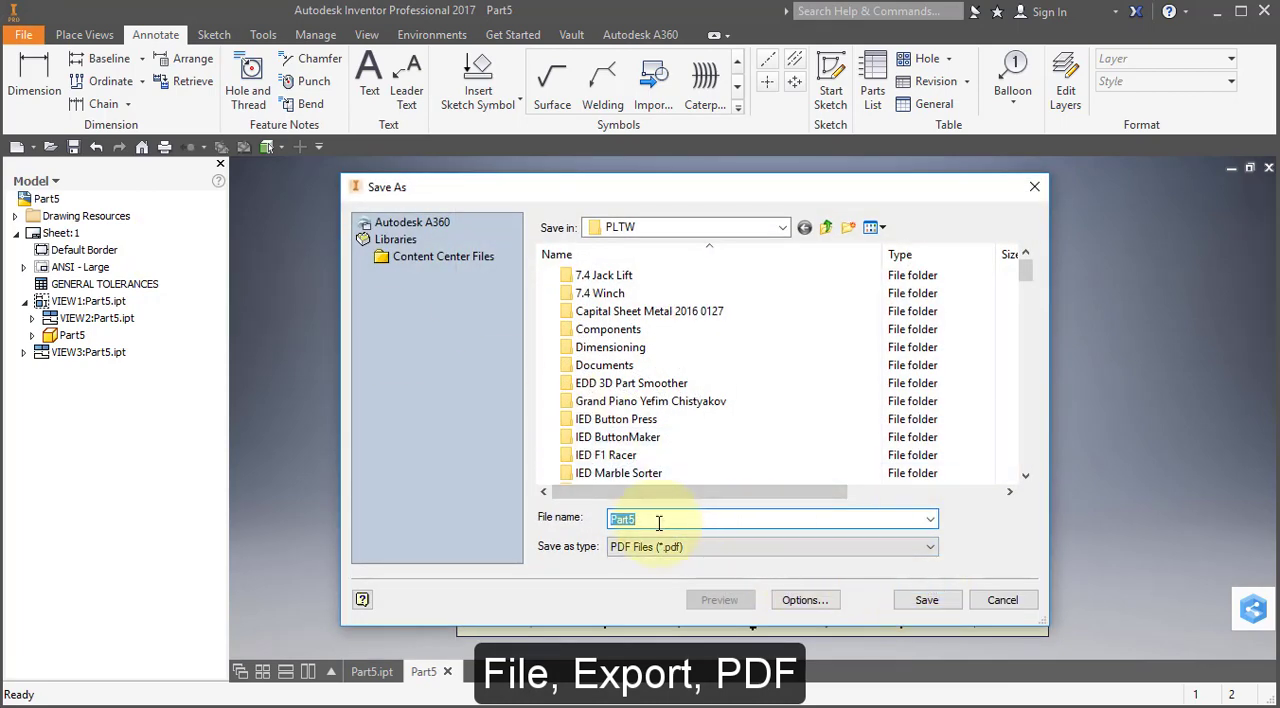
pyautogui.write('7')
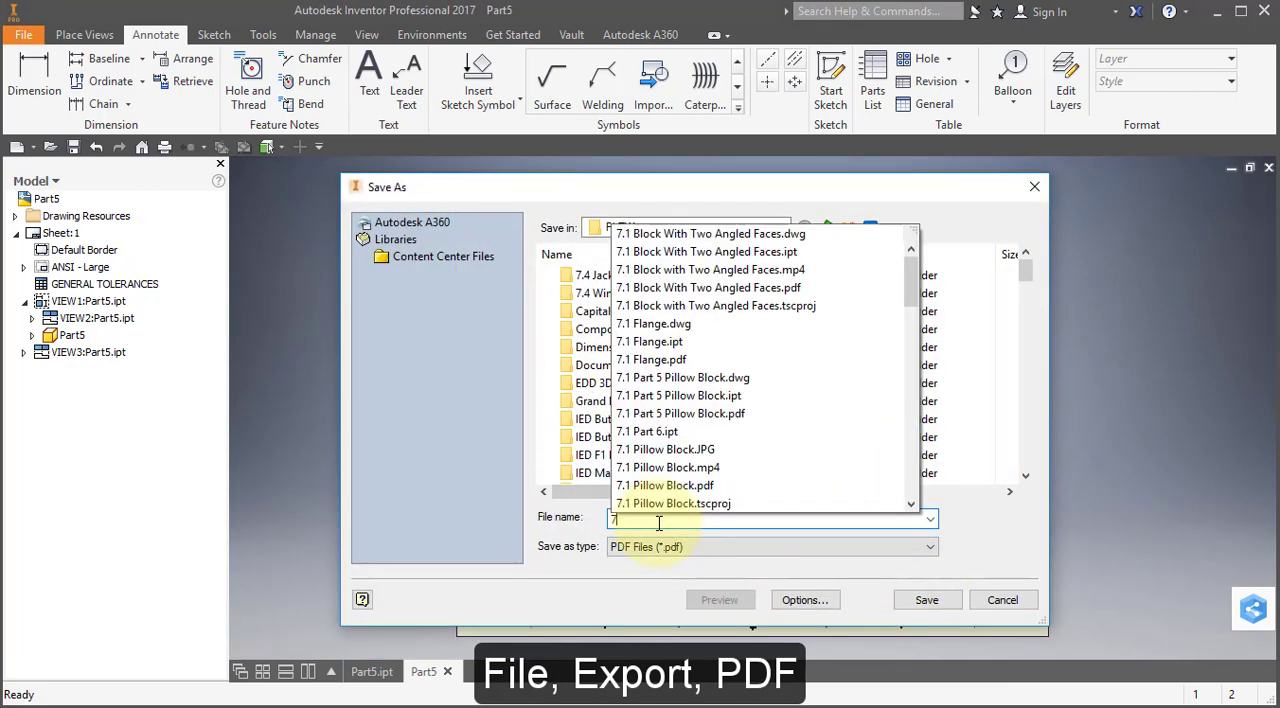
pyautogui.write('.1 Fl')
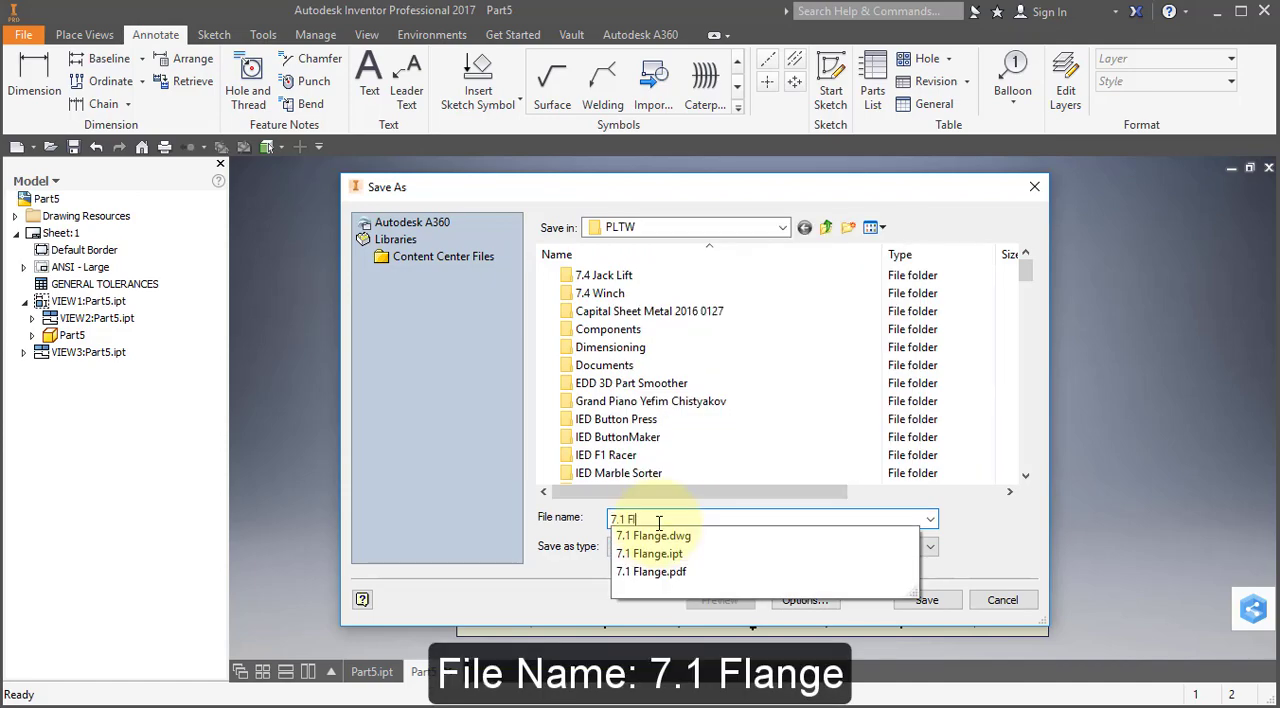